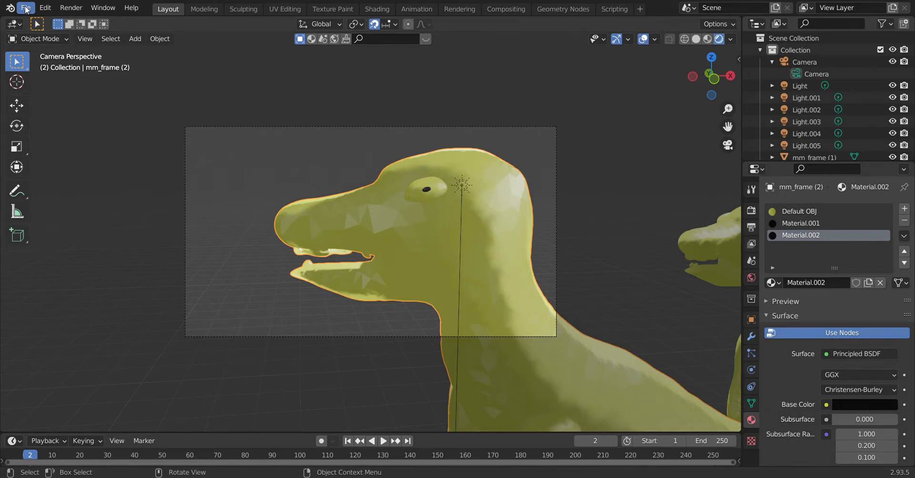
left_click(27, 9)
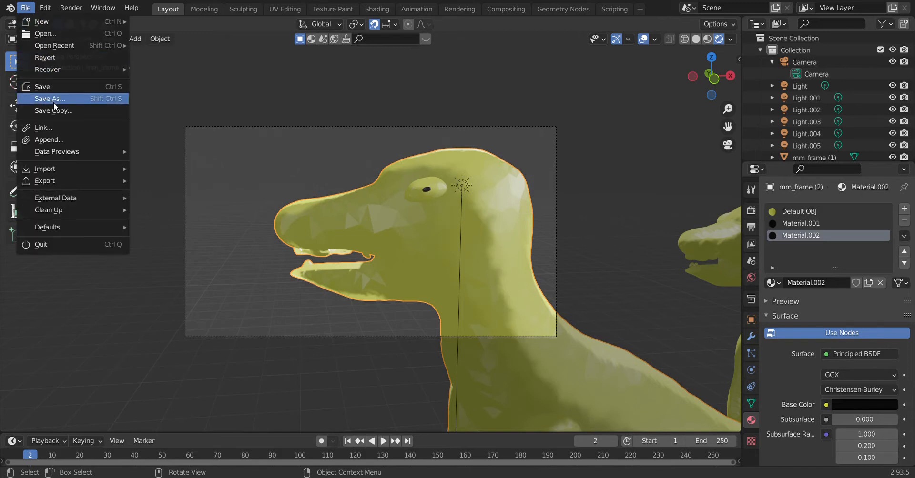
mouse_move(81, 170)
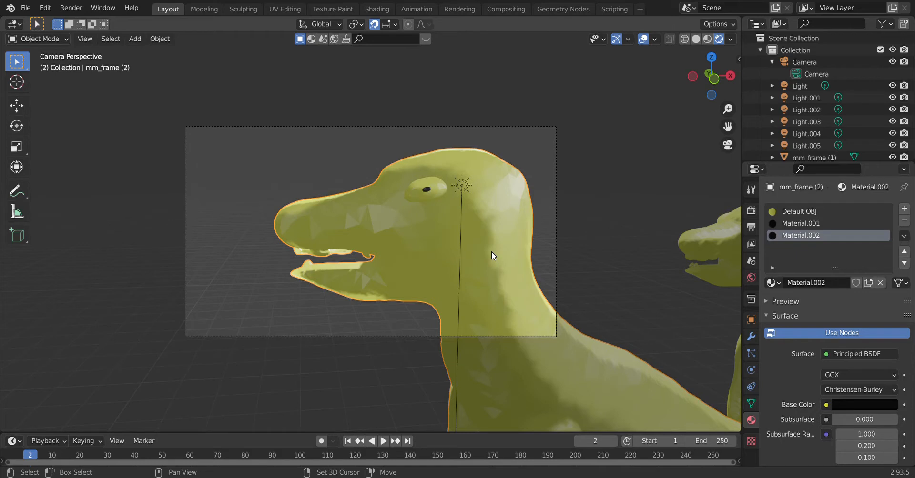
- Reposition the camera with walk navigation to frame the selected dinosaur's head in side profile, slightly farther back
key("shift+grave")
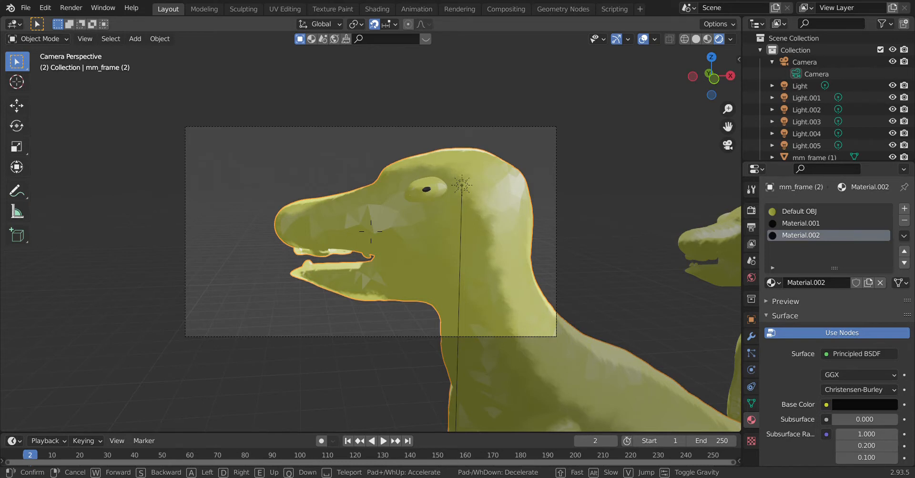
key("s")
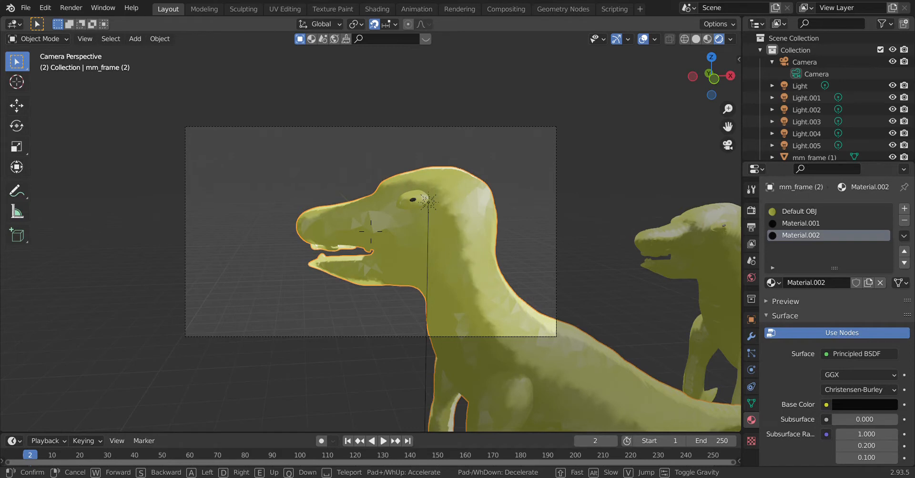
key("s")
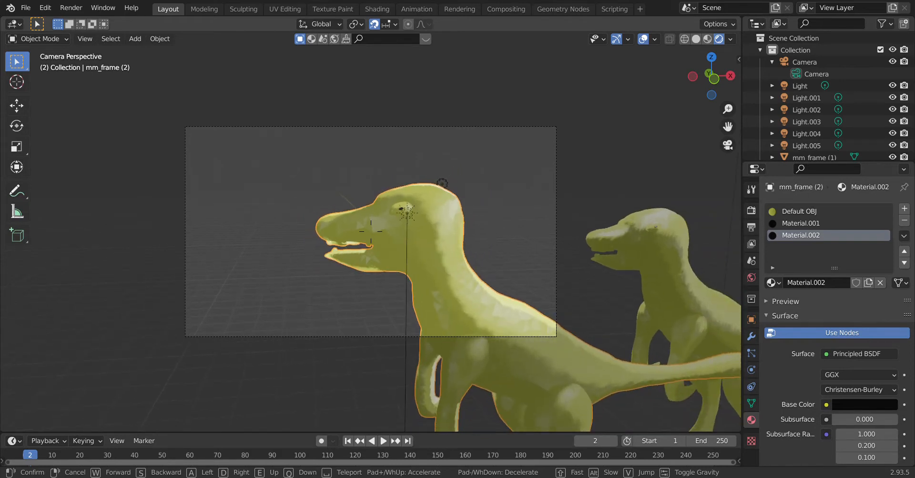
key("w")
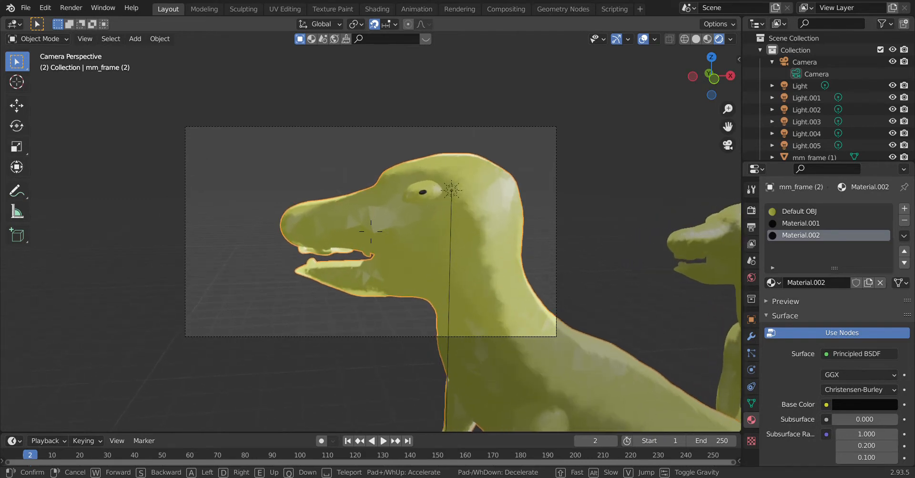
key("a")
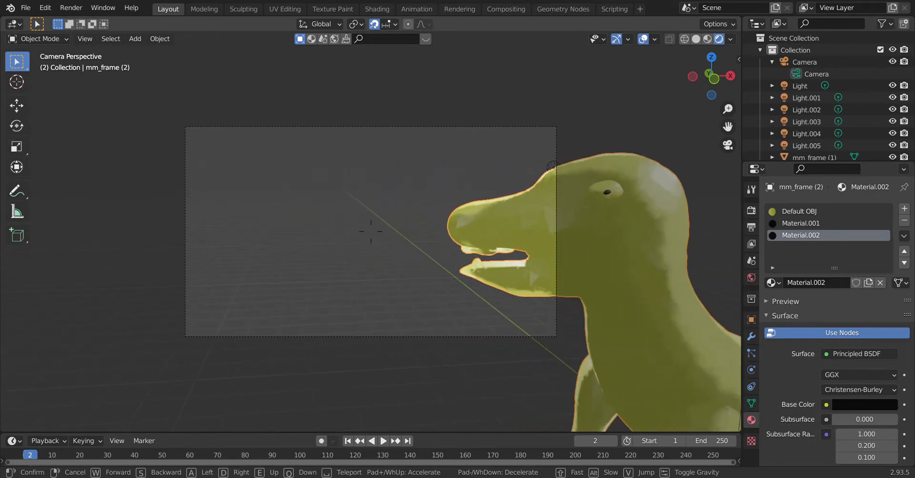
key("d")
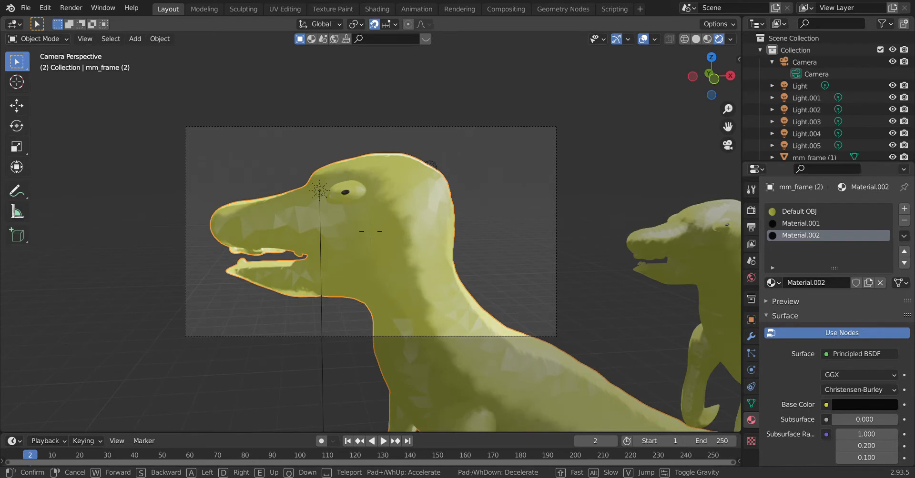
key("a")
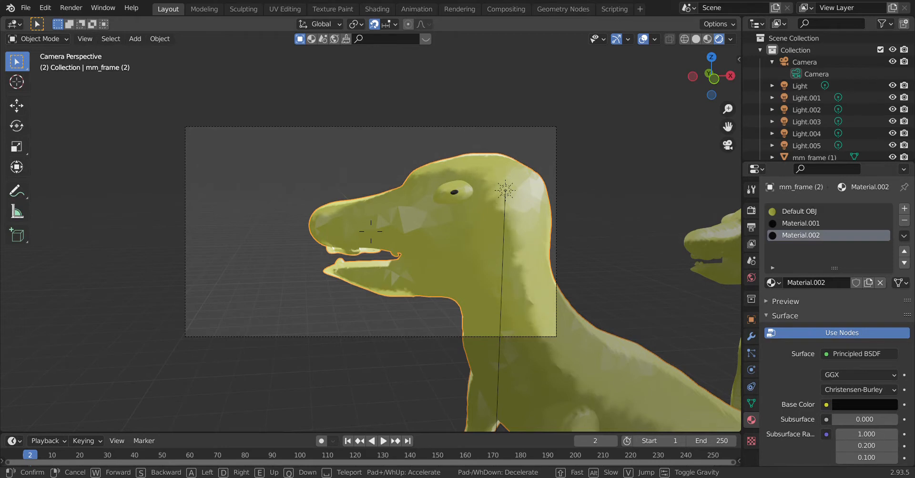
left_click(341, 218)
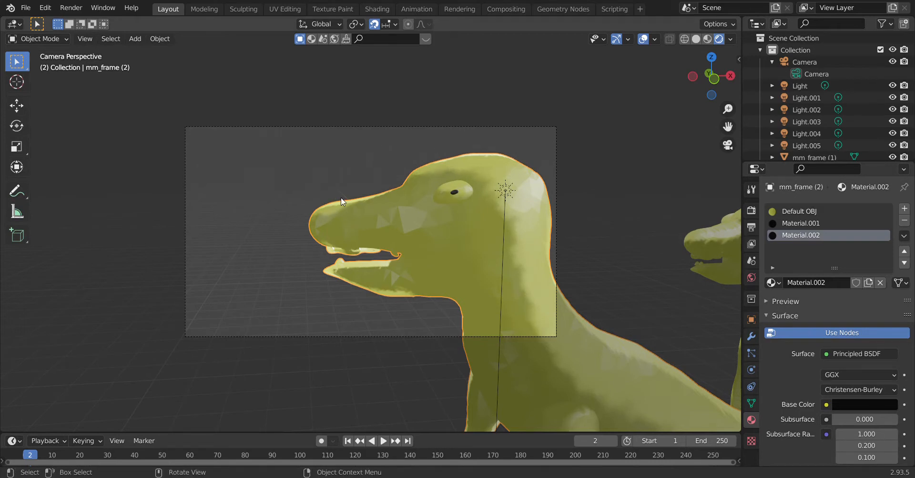
- Walk the camera to a side view framing the selected dinosaur's head and neck, with another dinosaur behind it
key("shift+grave")
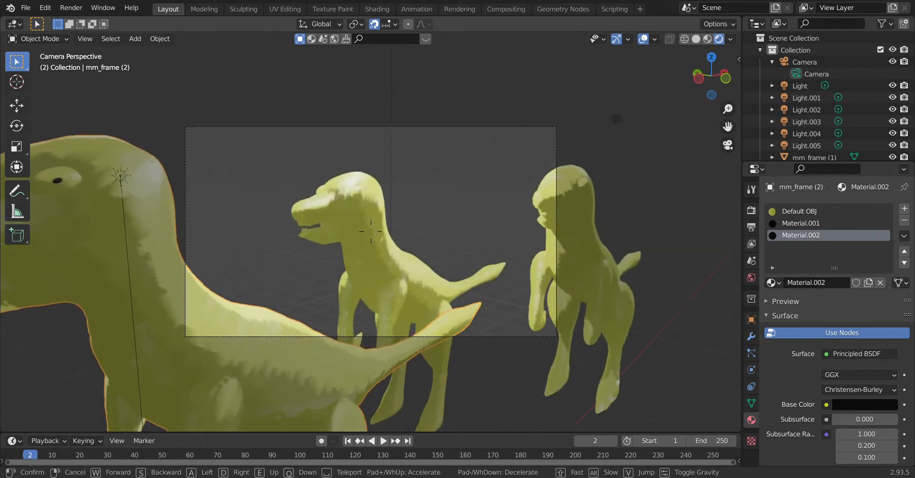
key("w")
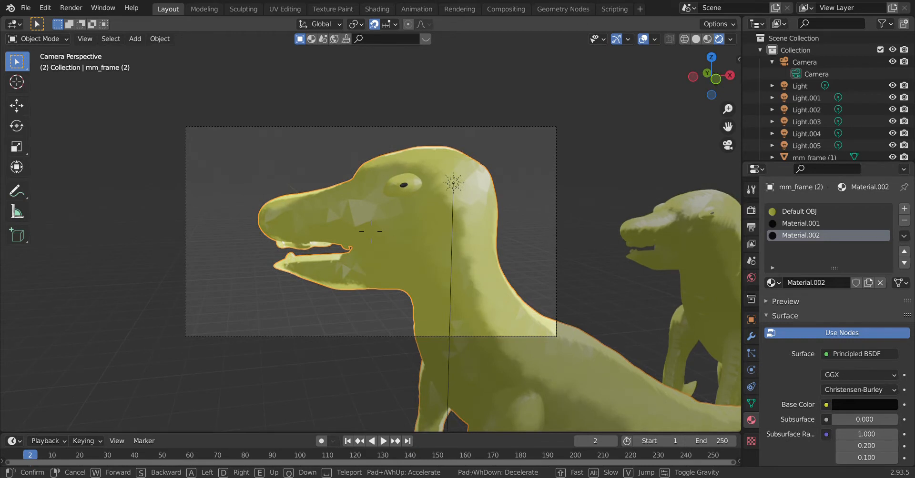
left_click(371, 231)
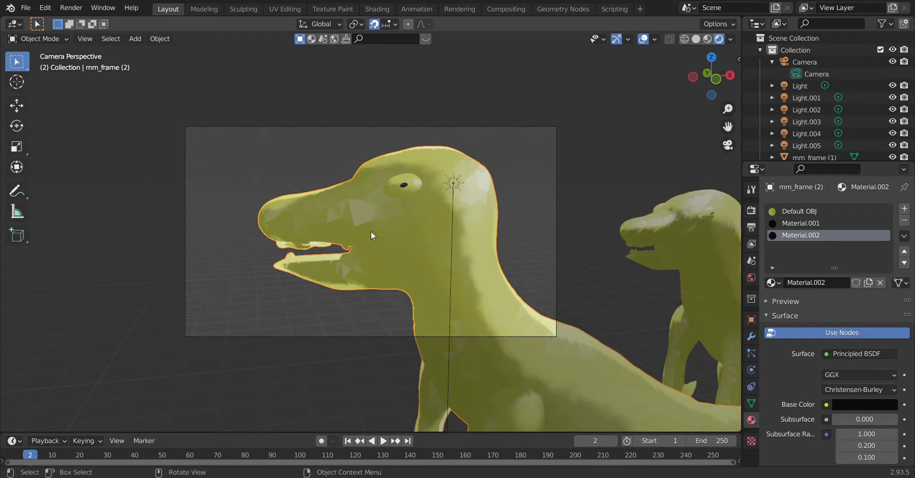
- Walk the camera around the dinosaurs until it faces all three from the front, with the selected one nearest
key("shift+grave")
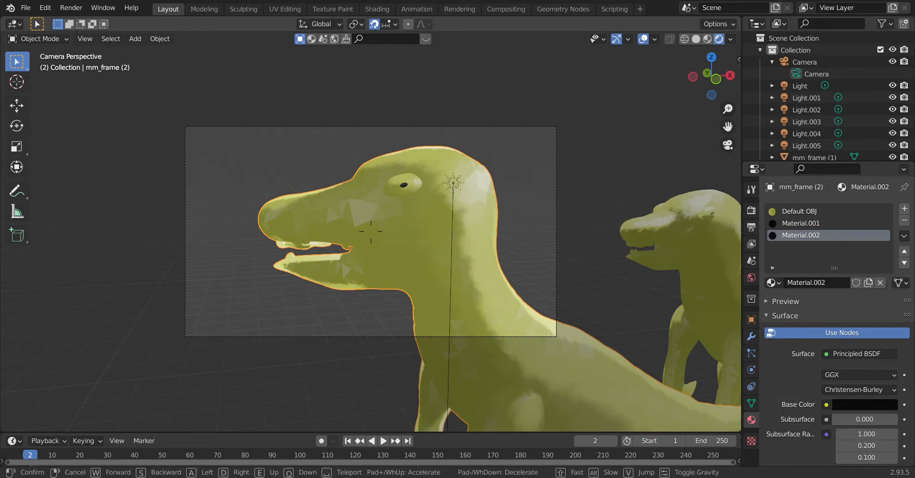
key("s")
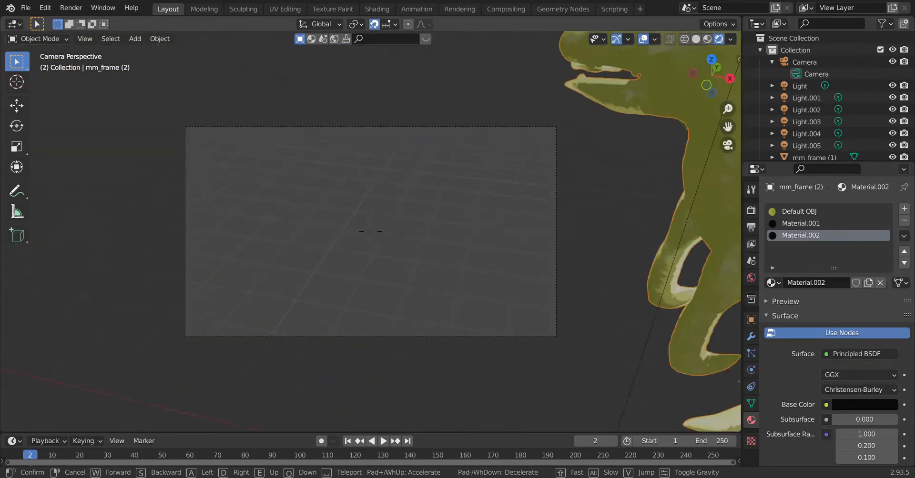
key("s")
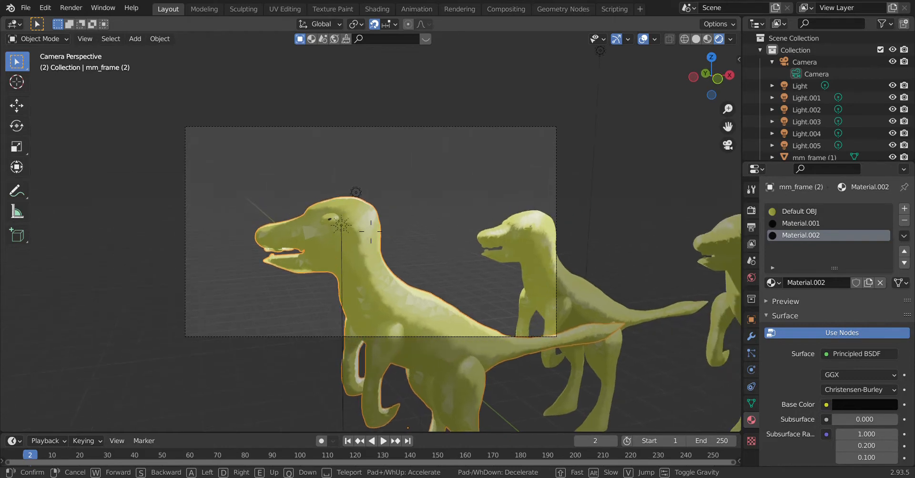
key("a")
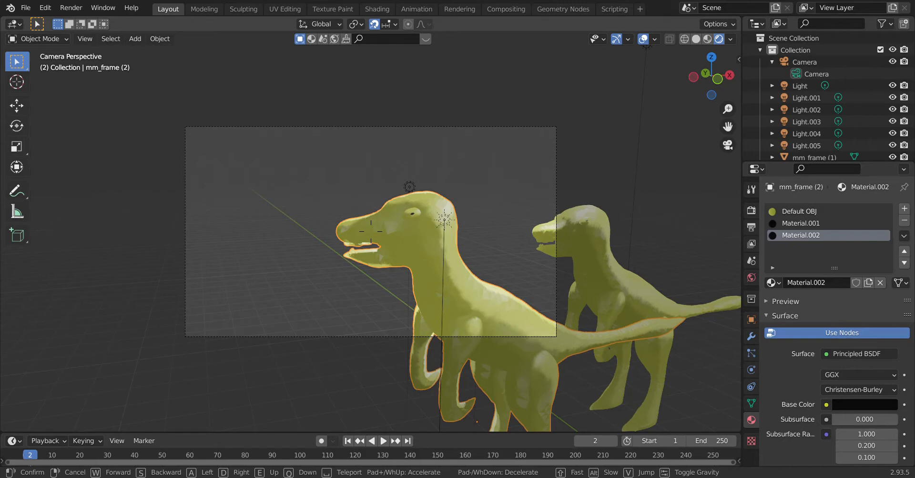
key("a")
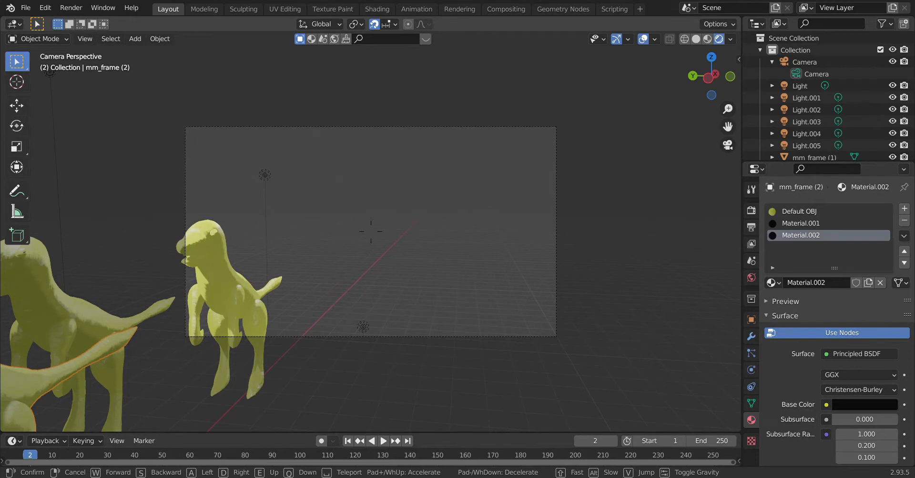
key("a")
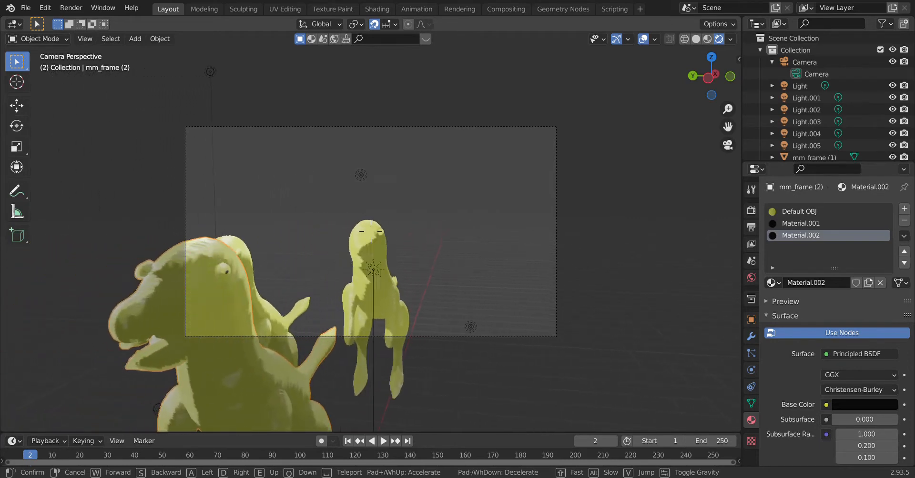
key("a")
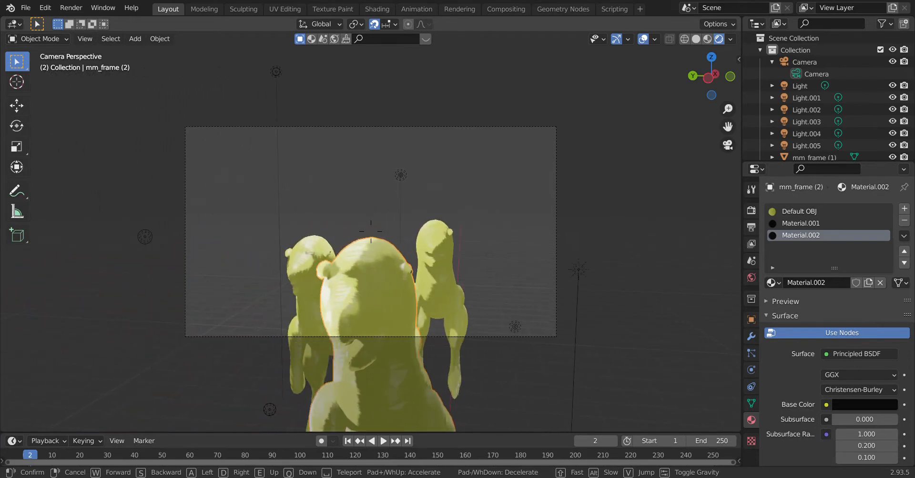
key("a")
key("a")
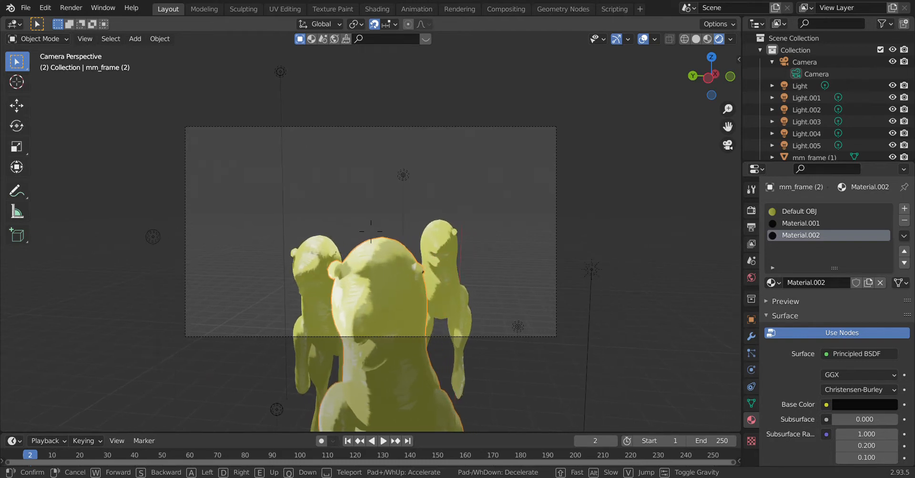
- Bring the camera in close on the selected dinosaur's head and settle on a three-quarter view
key("s")
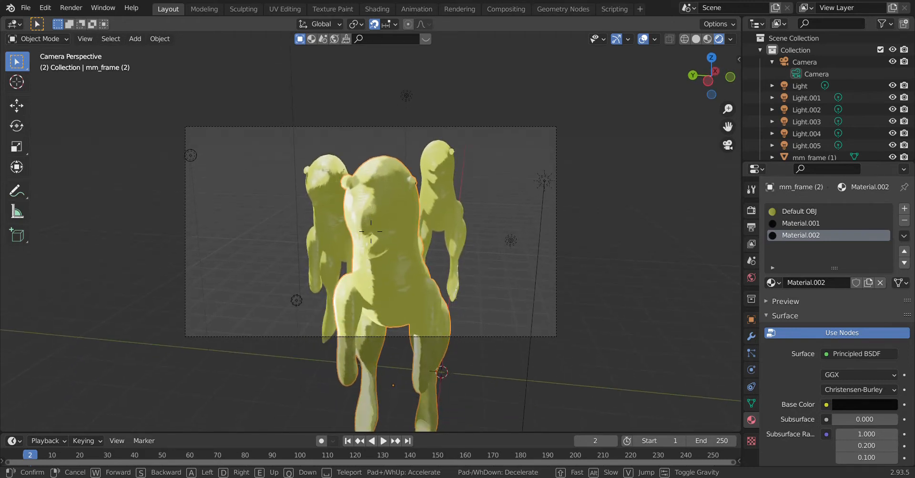
key("w")
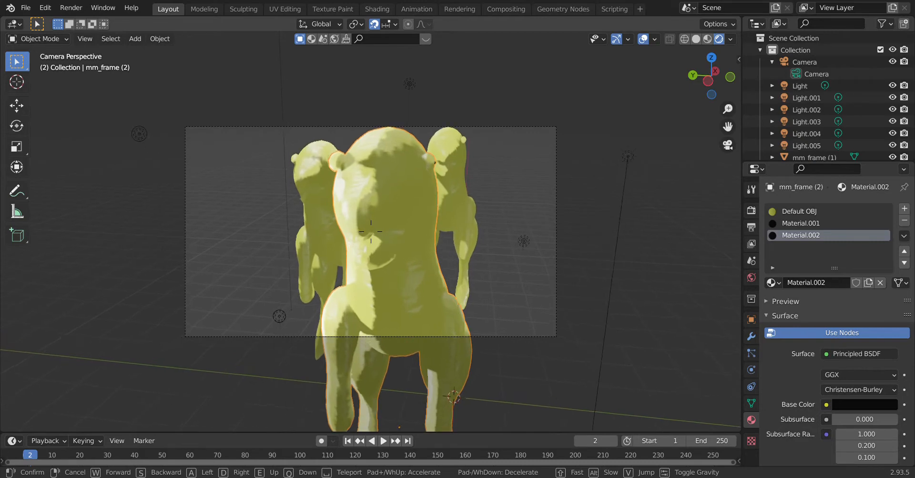
key("w")
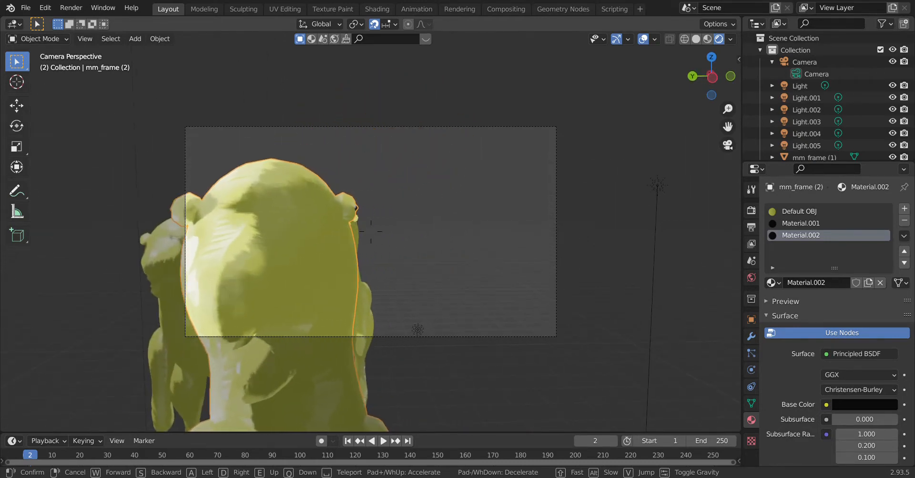
key("a")
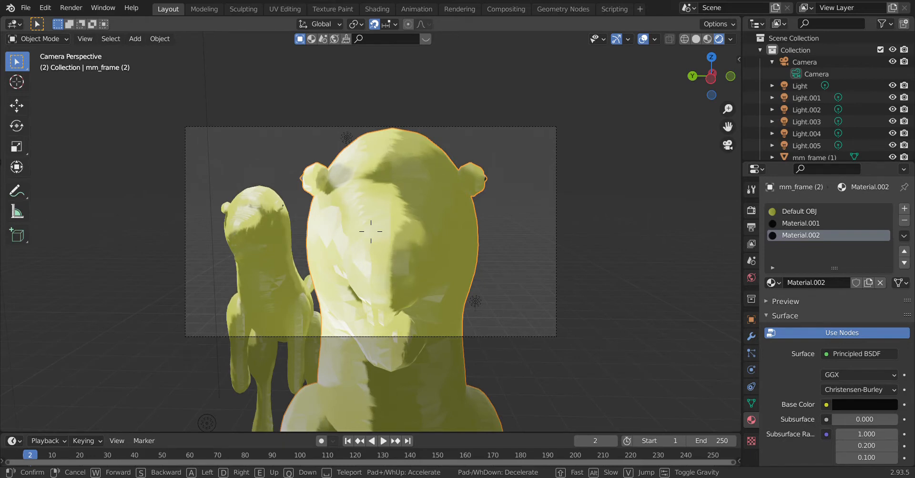
key("d")
key("d")
key("d")
left_click(371, 235)
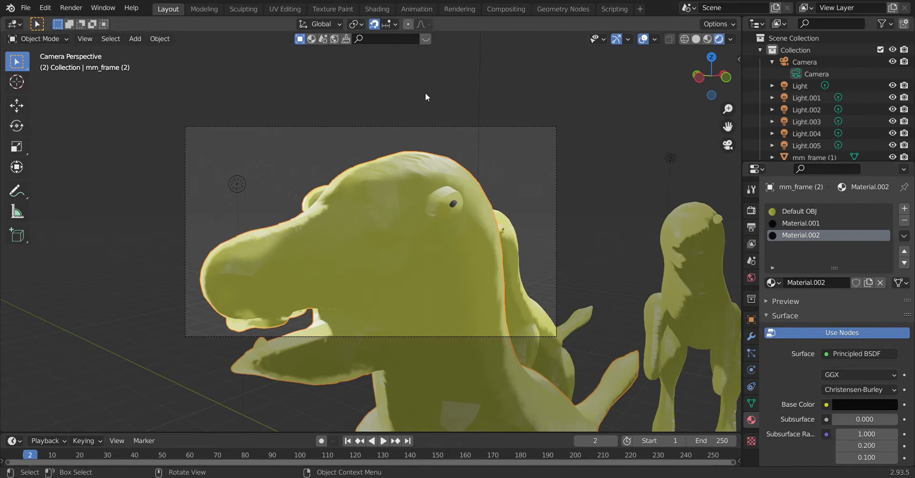
- Switch to the Shading workspace and set its 3D view to a side close-up of the selected dinosaur's head
left_click(375, 10)
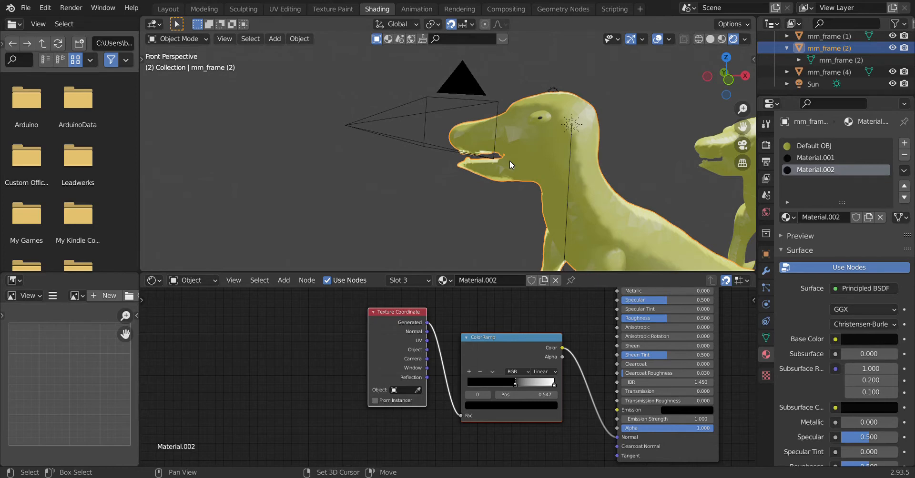
key("shift+grave")
key("d")
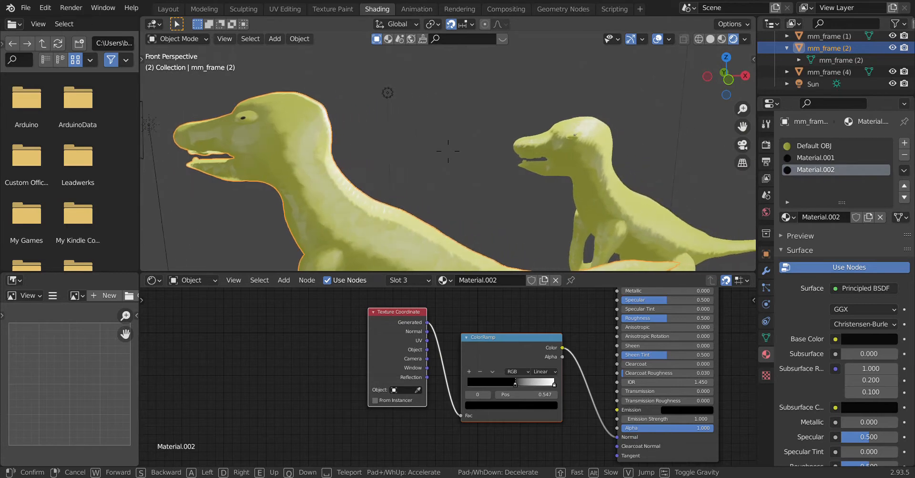
key("a")
key("w")
key("s")
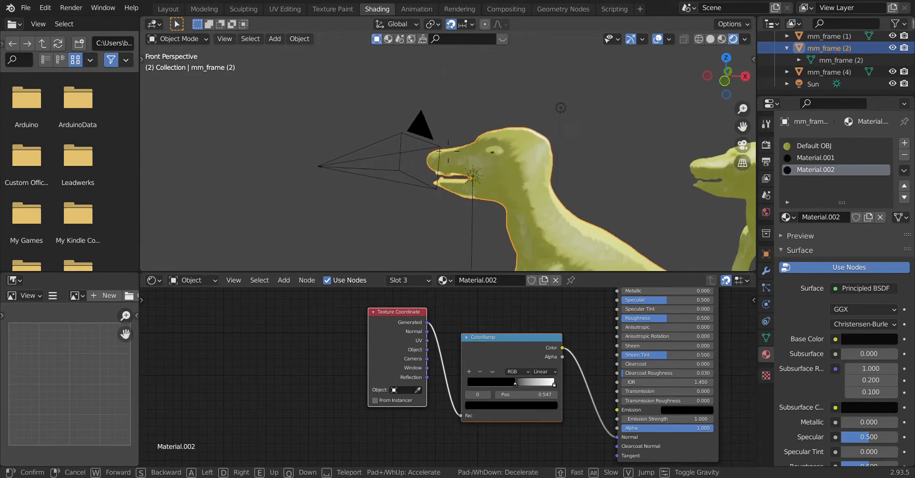
key("w")
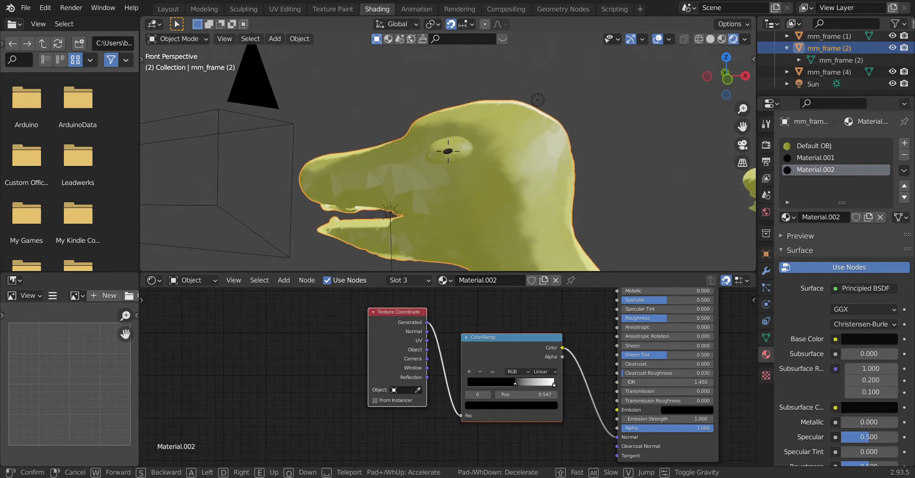
left_click(447, 151)
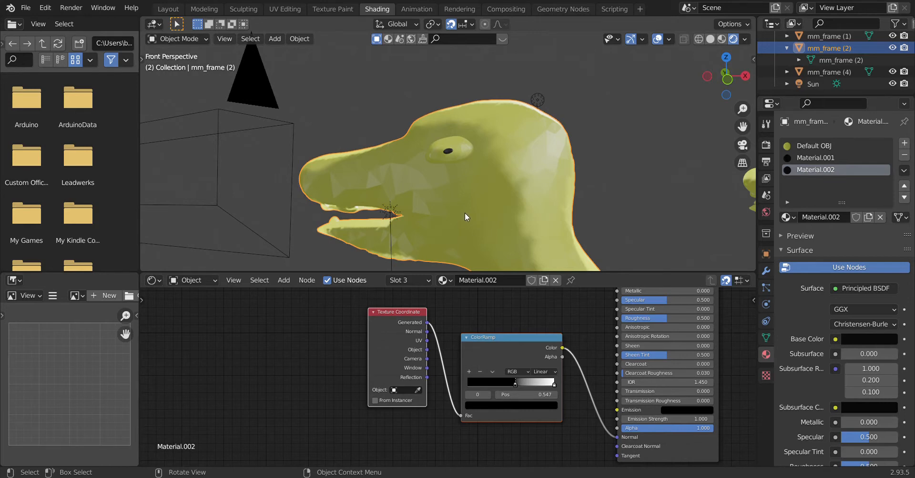
- Scale the selected dinosaur down uniformly to about 0.957
key("s")
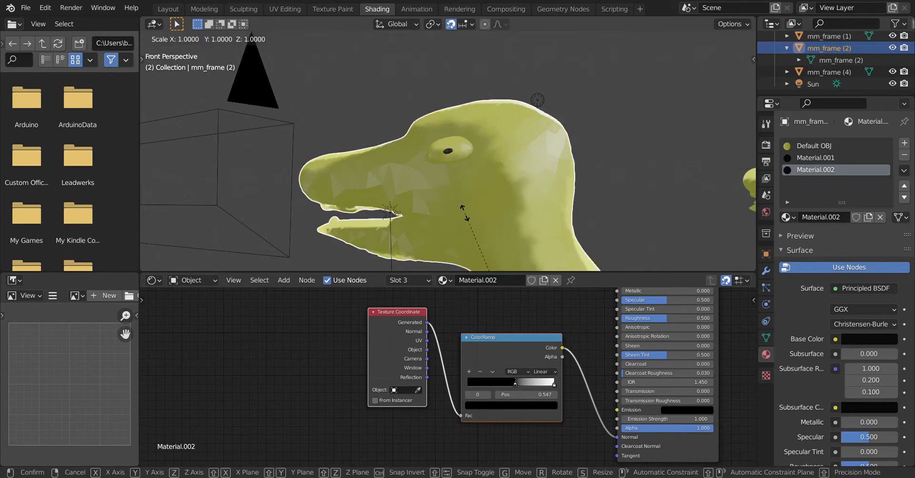
left_click(481, 225)
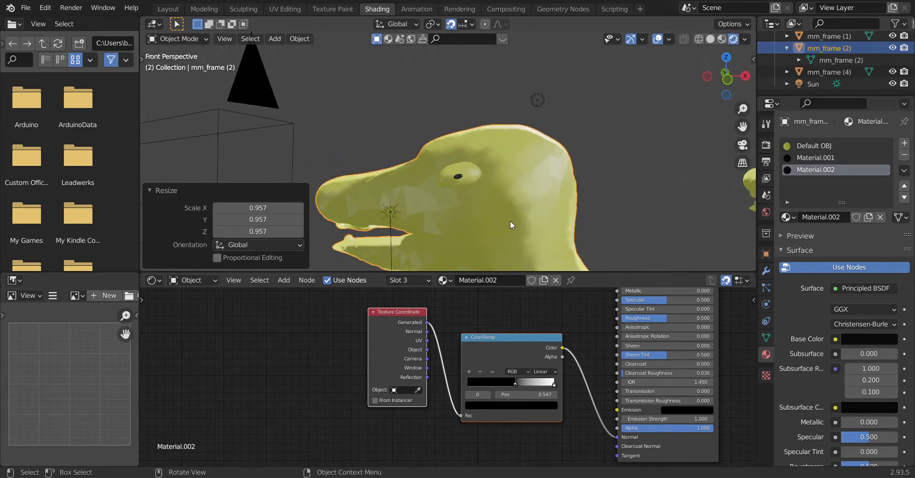
key("s")
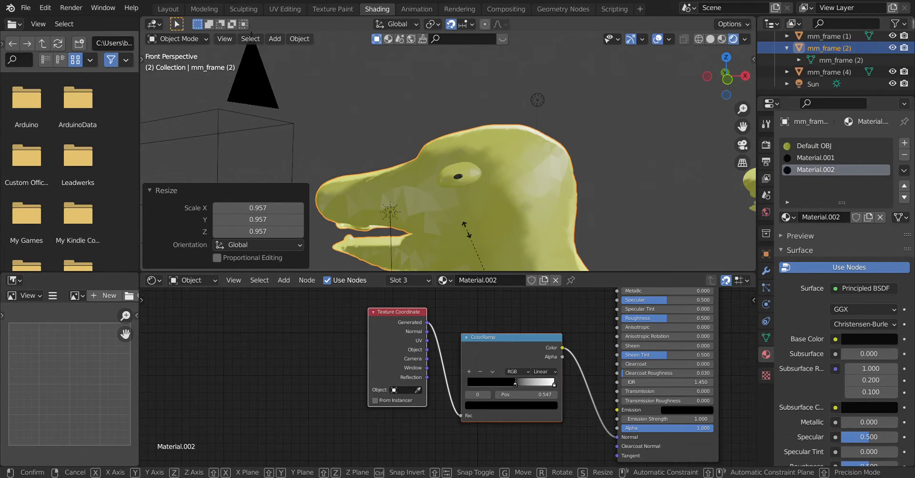
left_click(467, 230)
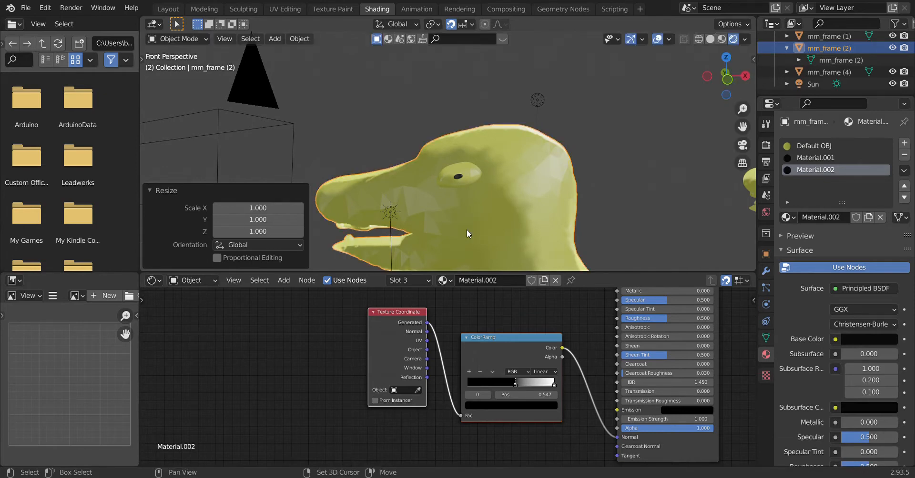
- Back the view away from the nearest dinosaur's head, inspect the Sun light's settings, and reselect the dinosaur
key("shift+grave")
key("s")
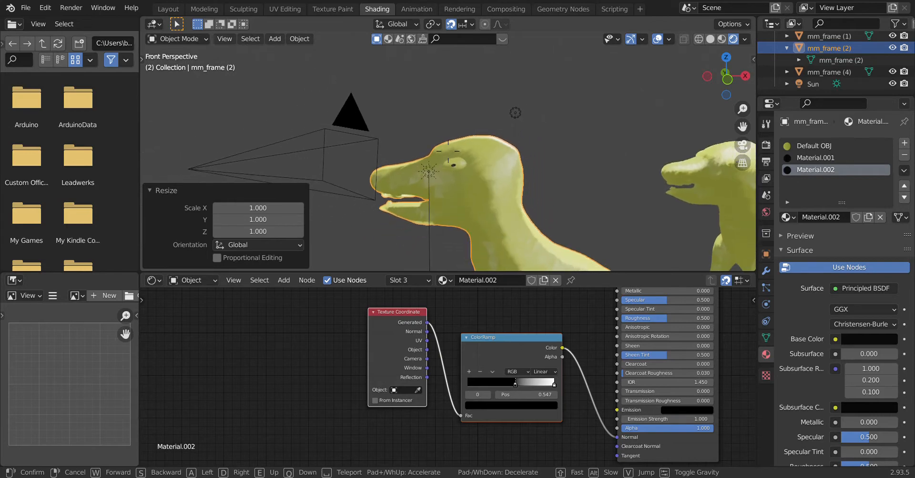
left_click(447, 151)
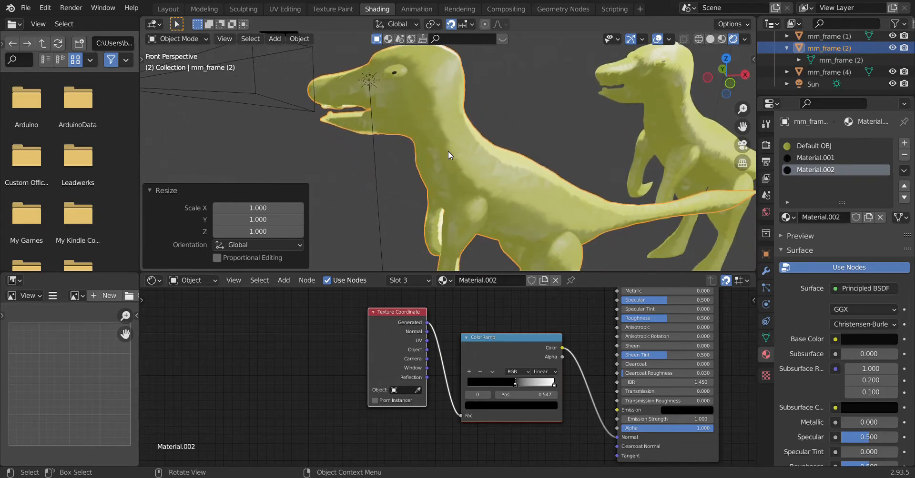
left_click(370, 78)
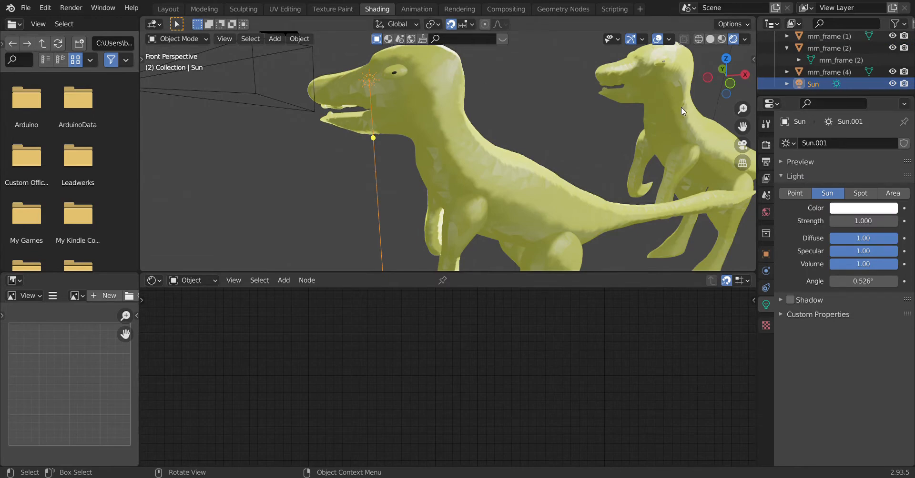
left_click(430, 90)
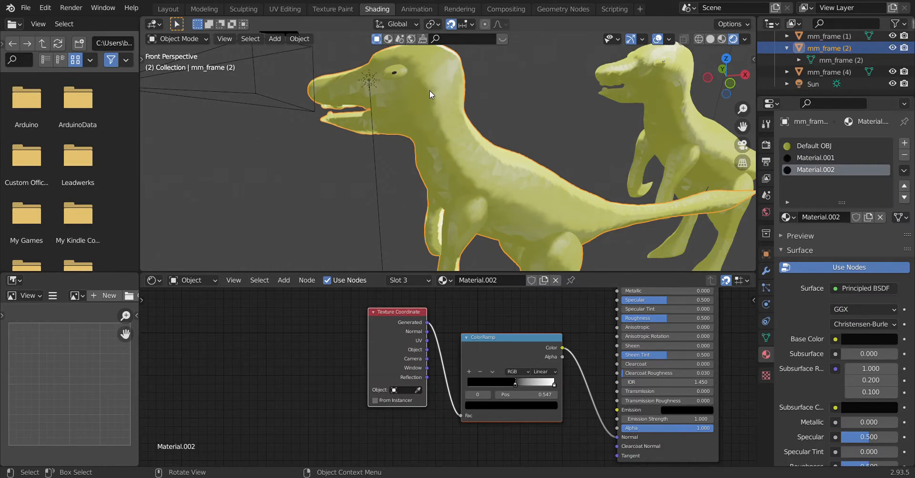
- Select the point light above the nearest dinosaur's head and locate its entry in the scene's object list
key("shift+grave")
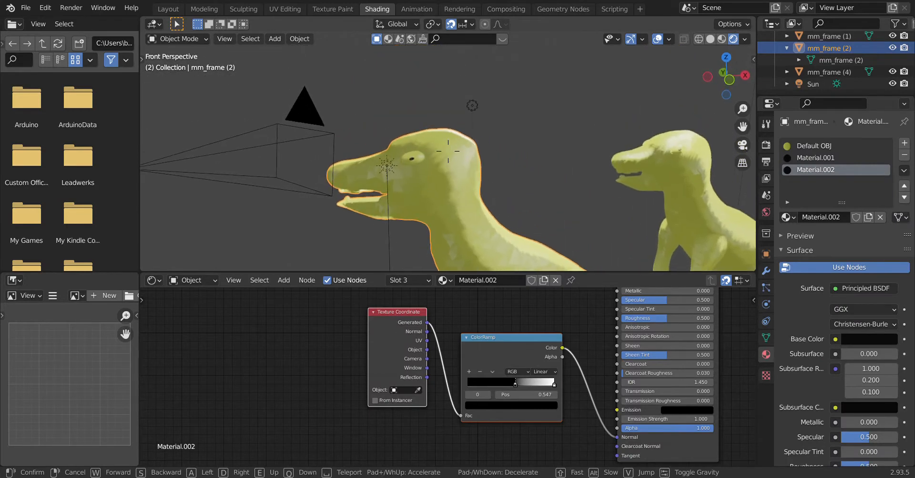
left_click(448, 151)
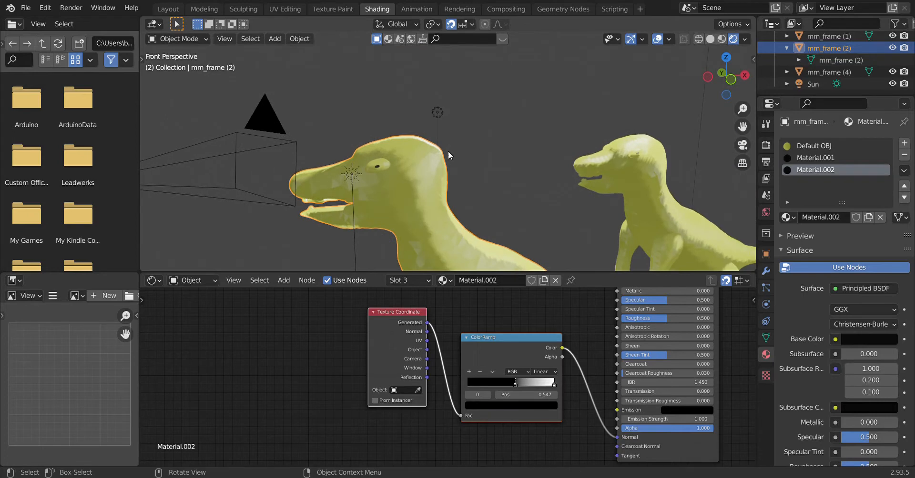
left_click(437, 113)
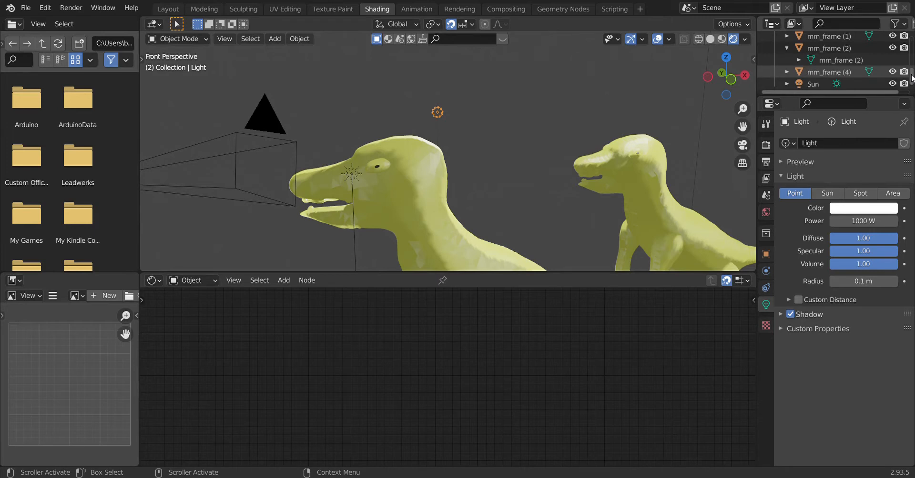
left_click_drag(912, 78, 912, 40)
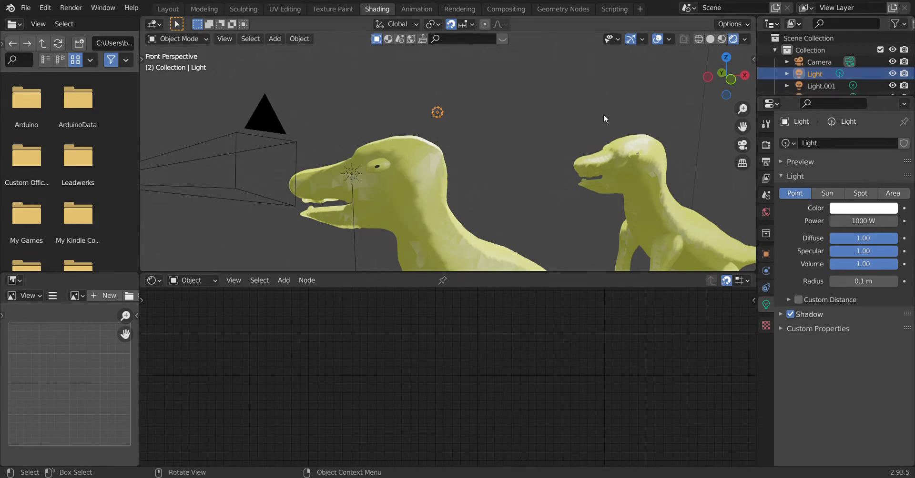
- Select the nearest dinosaur and the middle one in turn, looking up their entries in the object list
left_click(423, 186)
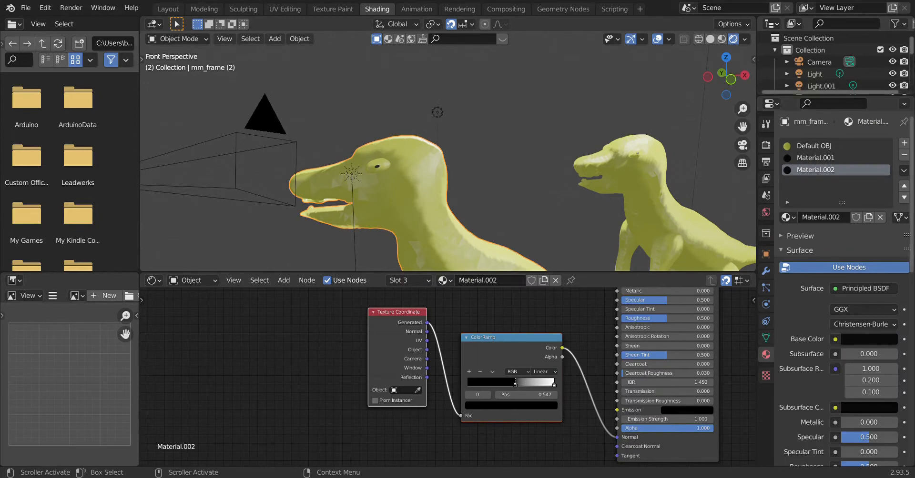
left_click_drag(911, 45, 912, 74)
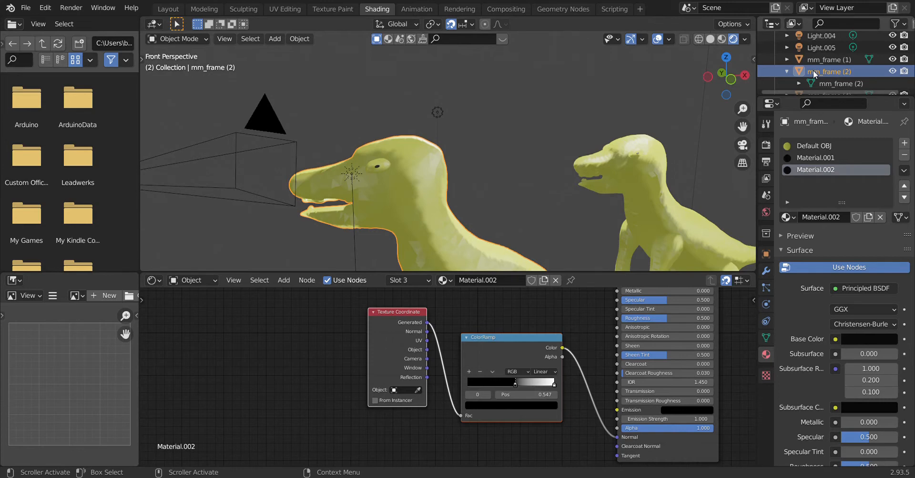
left_click(644, 201)
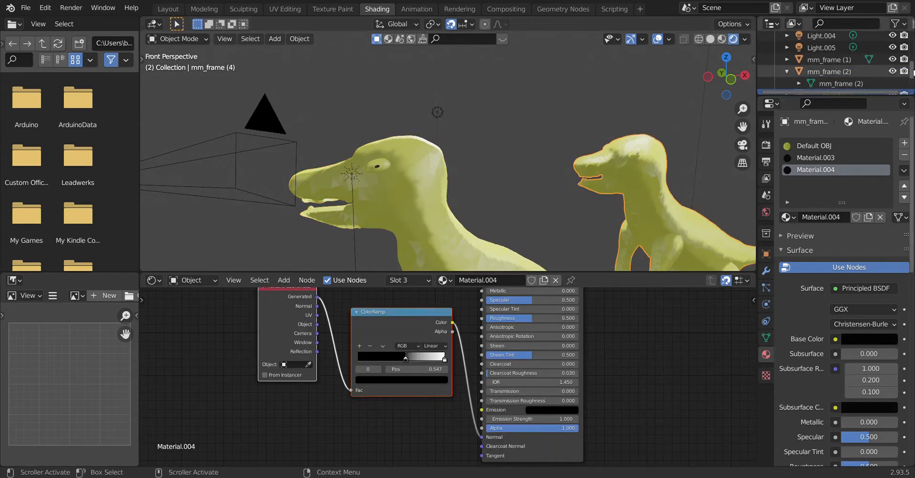
mouse_move(912, 71)
left_mouse_down()
mouse_move(913, 85)
mouse_move(913, 53)
mouse_move(913, 68)
left_mouse_up()
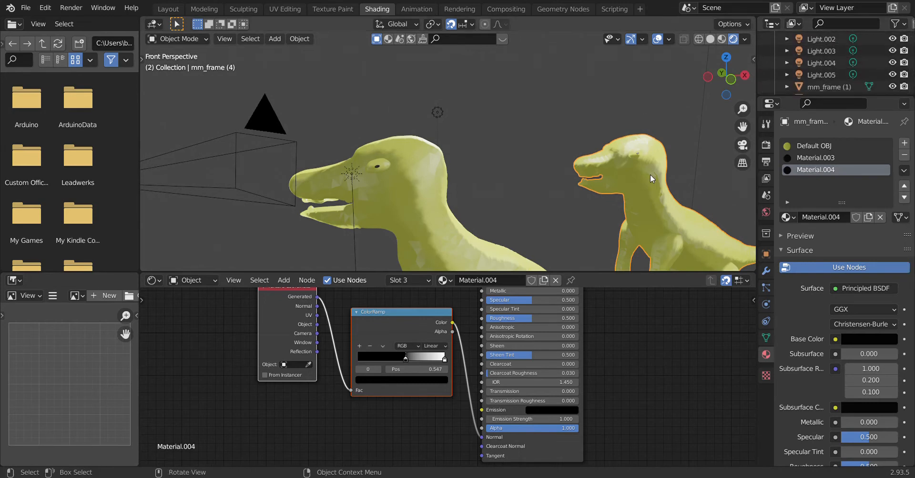
- Walk the view sideways to the farthest dinosaur and select it to inspect its material and list entry
key("shift+grave")
key("d")
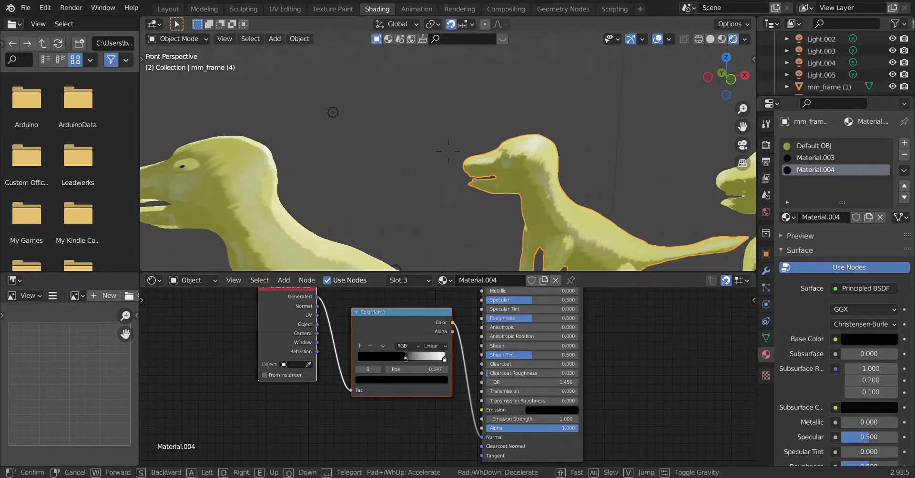
key("d")
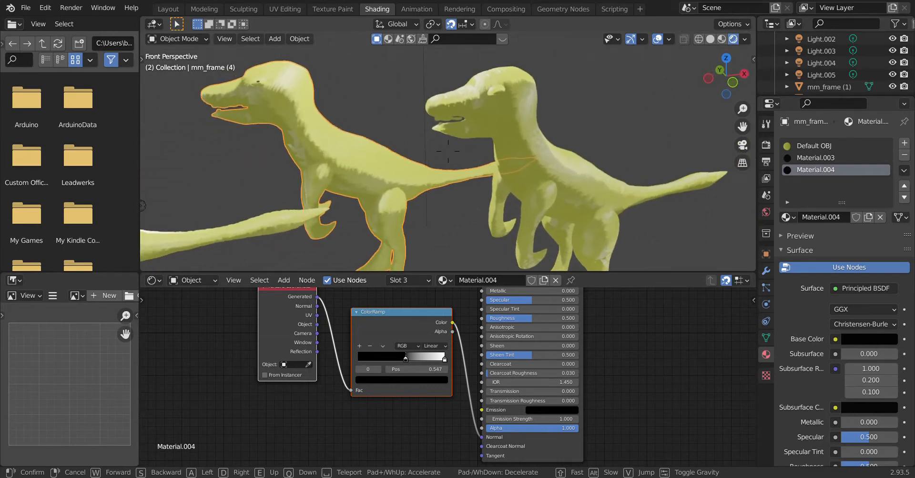
left_click(448, 151)
left_click(518, 131)
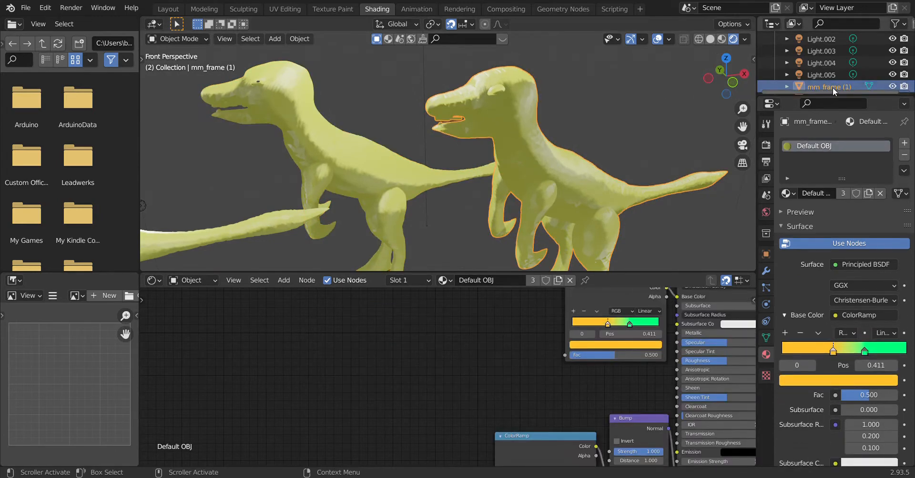
- Reselect the middle dinosaur and look through the lights and meshes in the object list
left_click(353, 163)
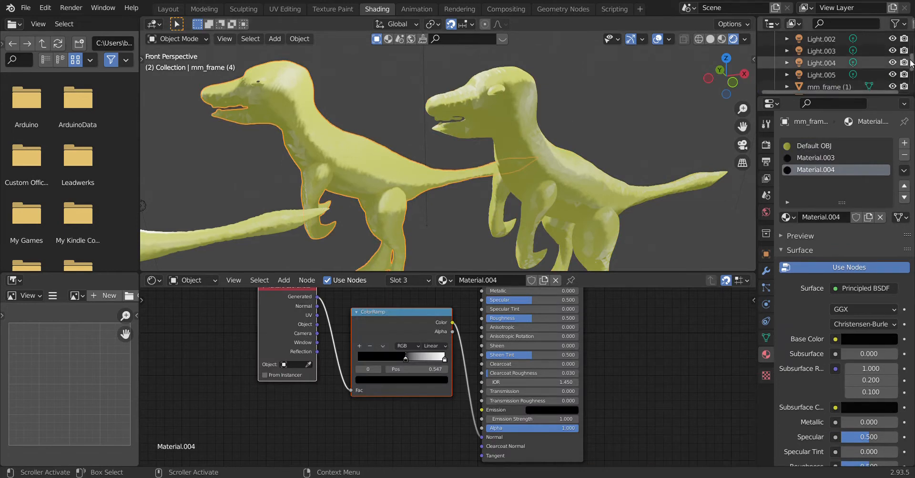
scroll(834, 62, "up", 3)
scroll(911, 58, "down", 3)
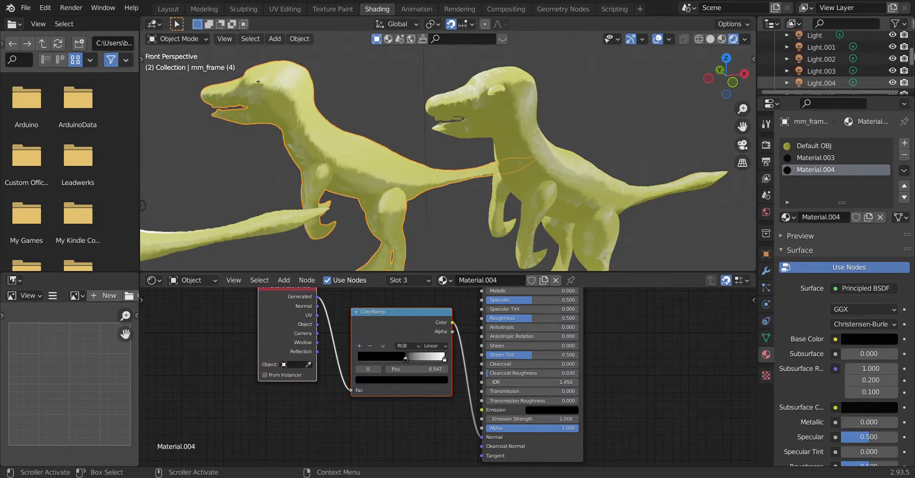
left_click_drag(912, 56, 908, 70)
- Select the mm_frame (2) dinosaur, frame its head from the side, and switch it to Edit Mode
left_click(203, 243)
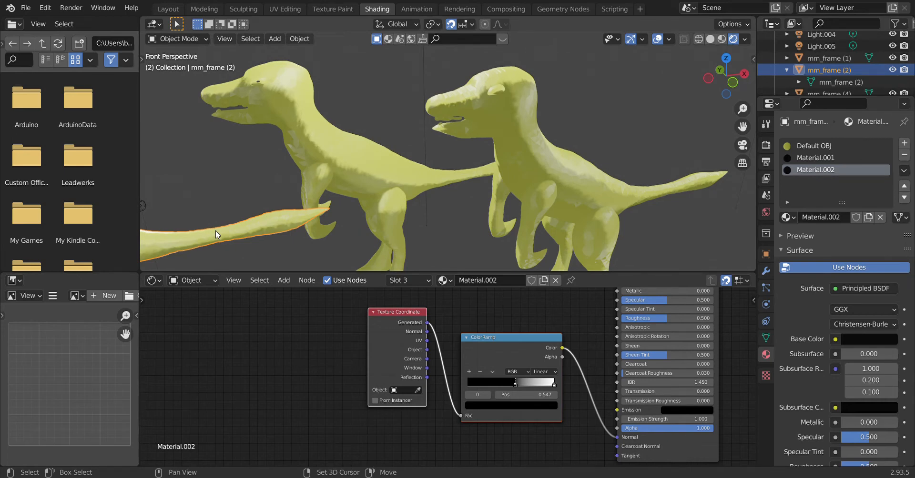
key("shift+grave")
key("a")
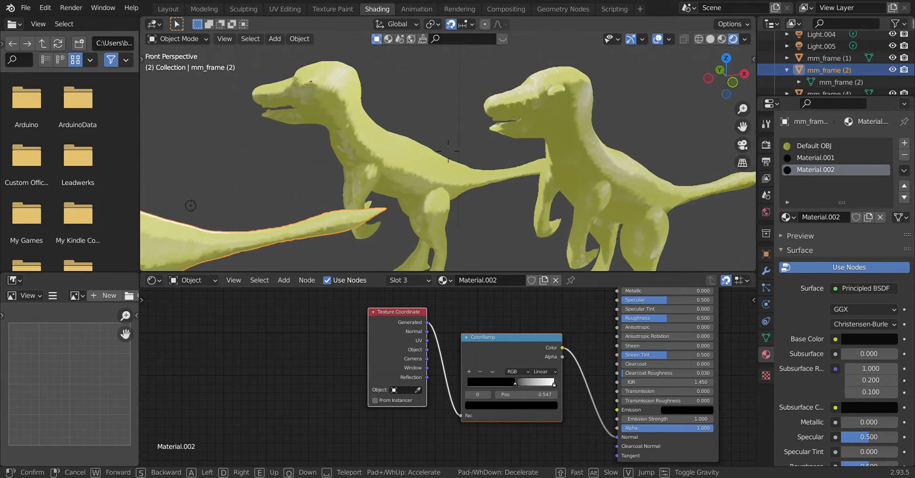
key("a")
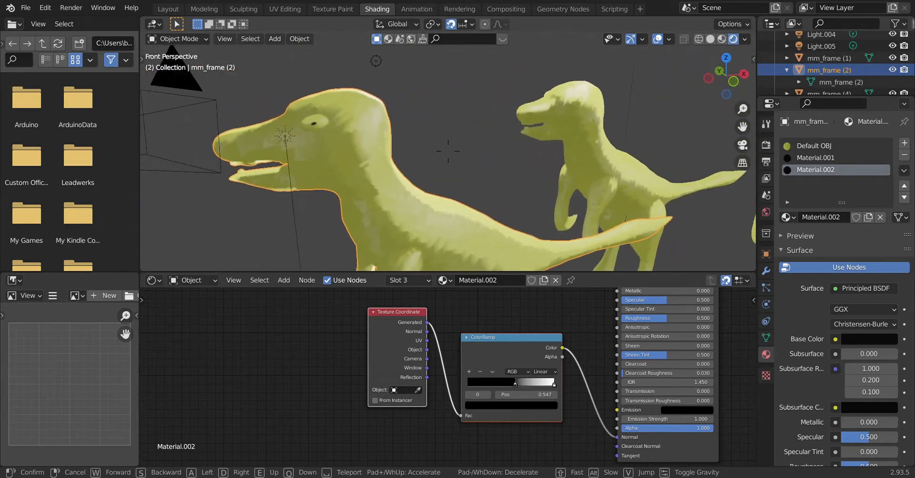
key("w")
key("d")
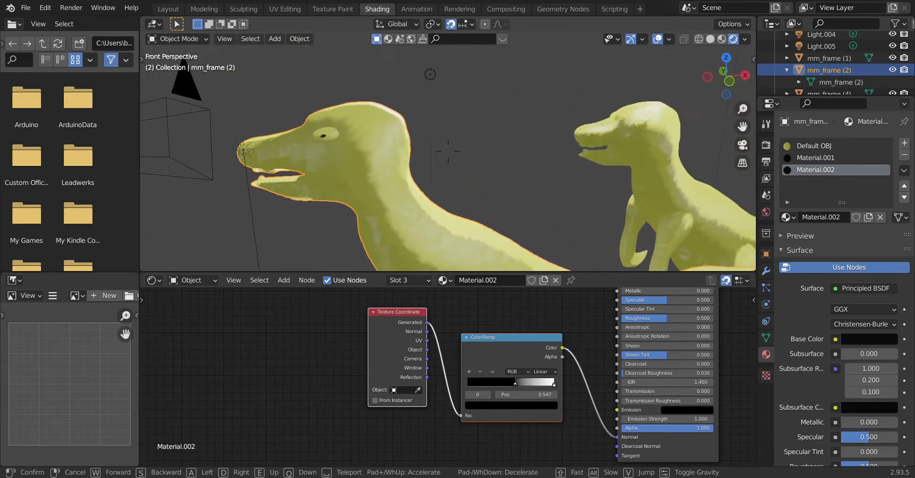
left_click(448, 151)
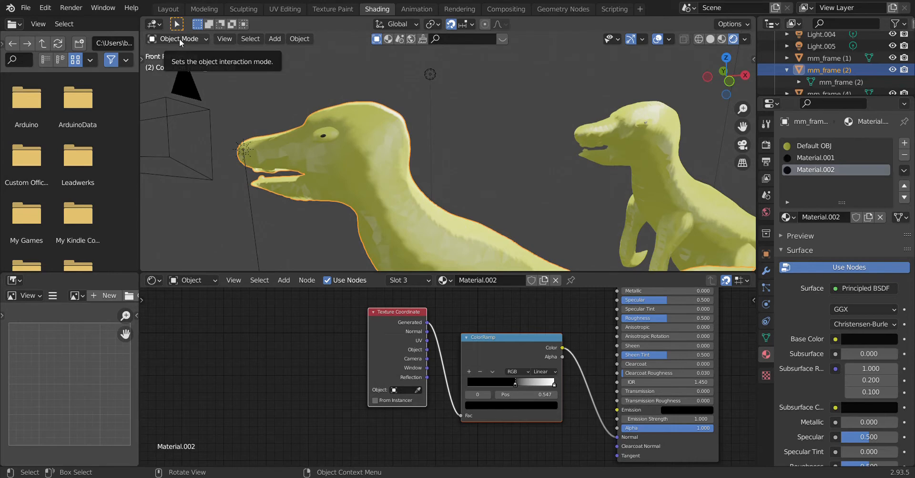
left_click(207, 37)
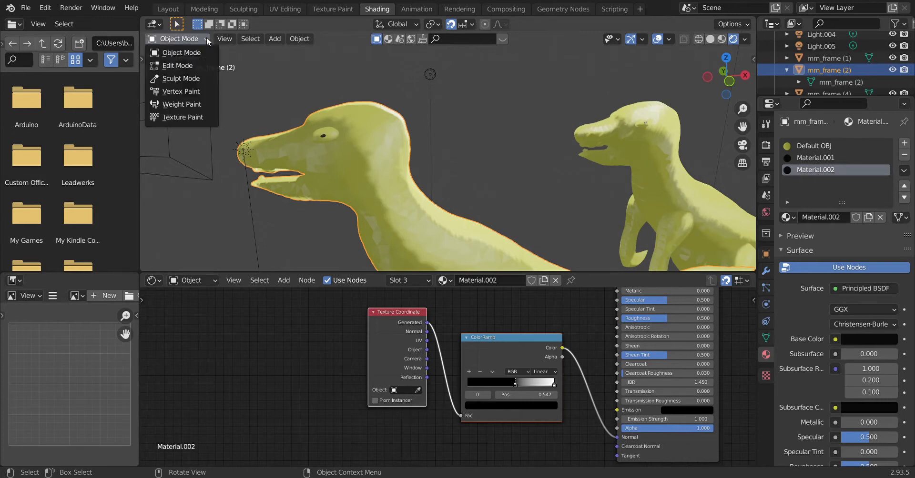
left_click(183, 67)
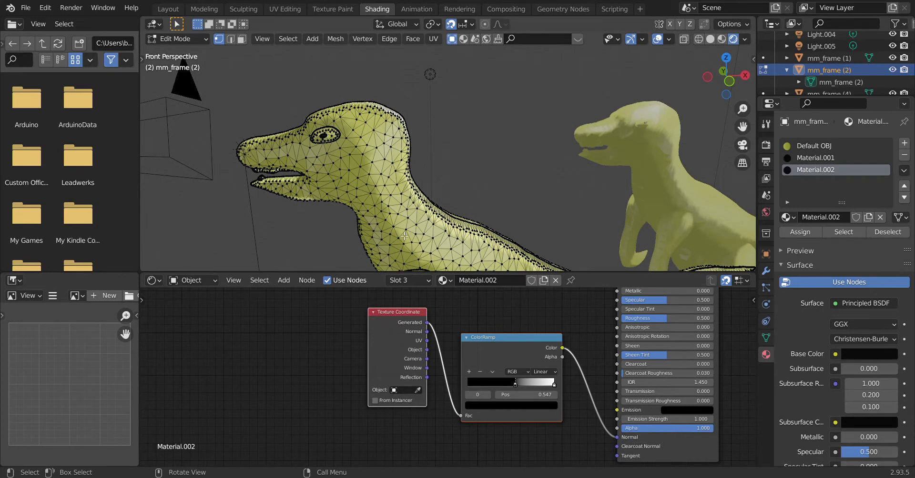
- Walk around the mesh to examine the dinosaur's legs, belly and jaw from a front three-quarter angle
key("shift+grave")
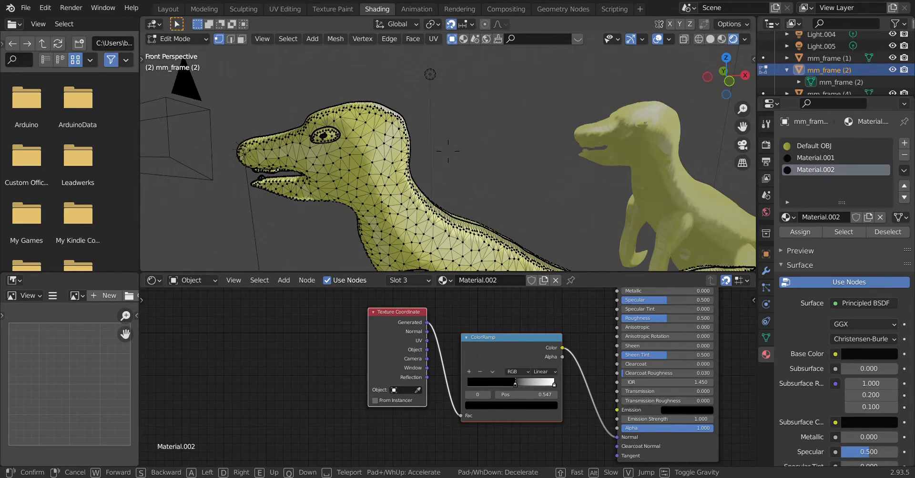
key("a")
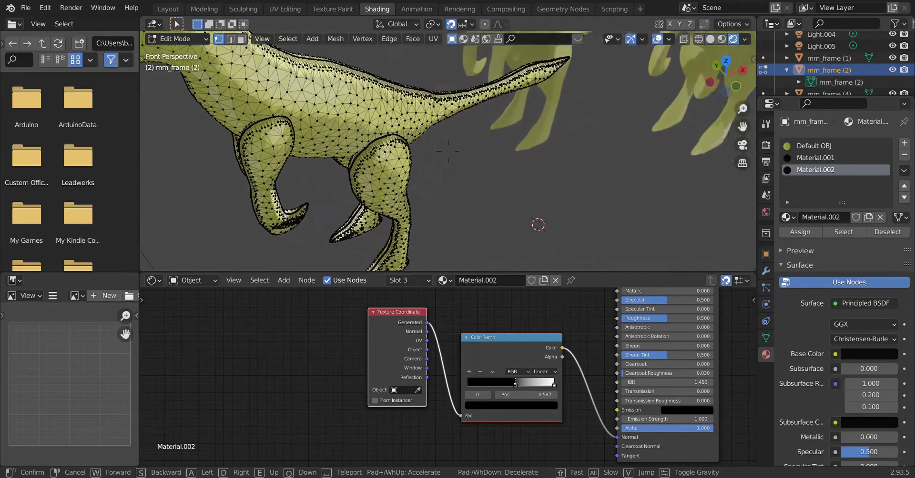
key("a")
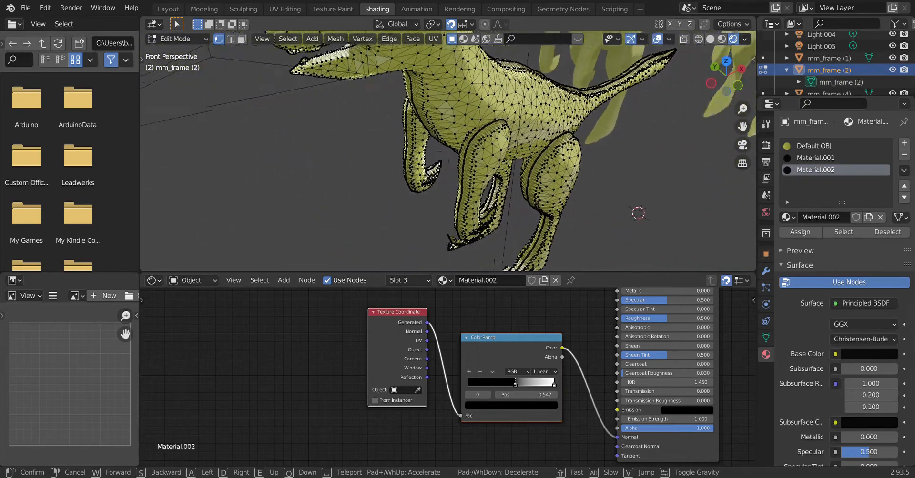
key("d")
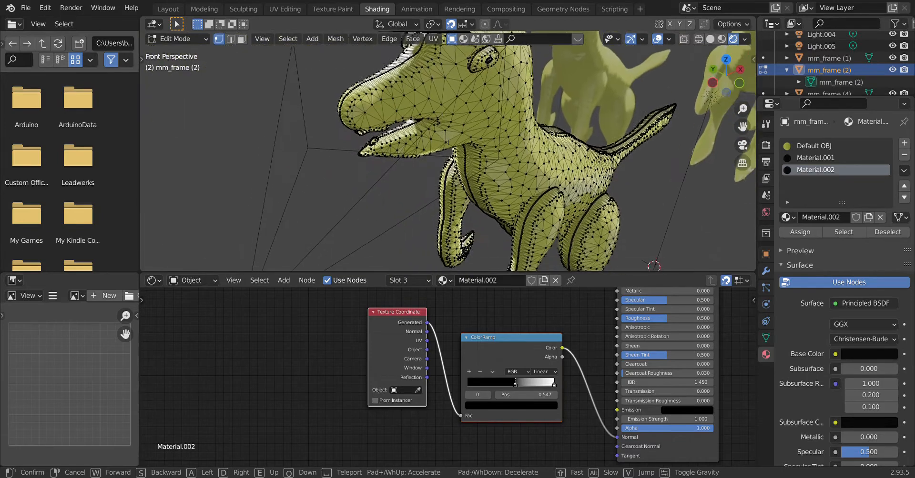
key("d")
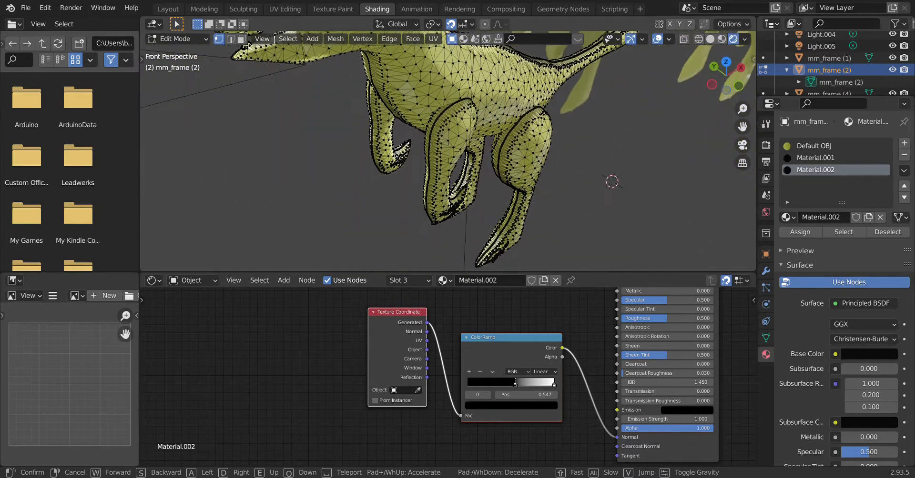
left_click(451, 155)
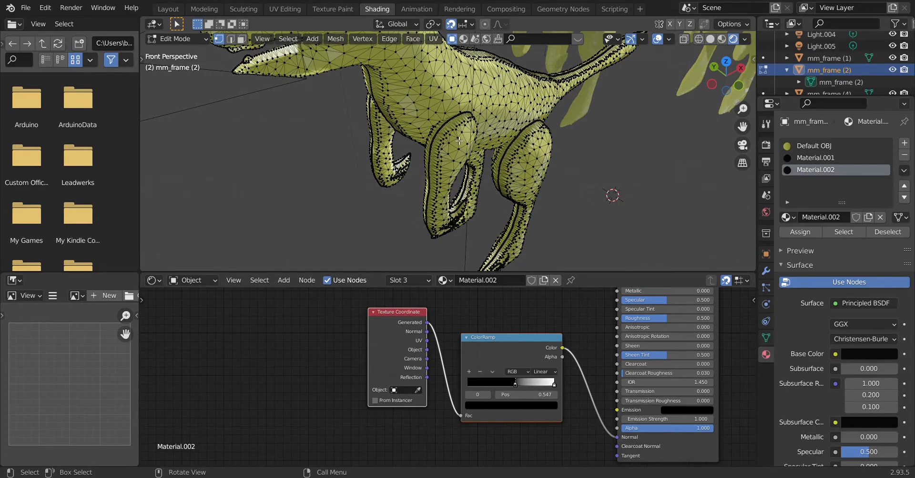
key("shift+grave")
key("a")
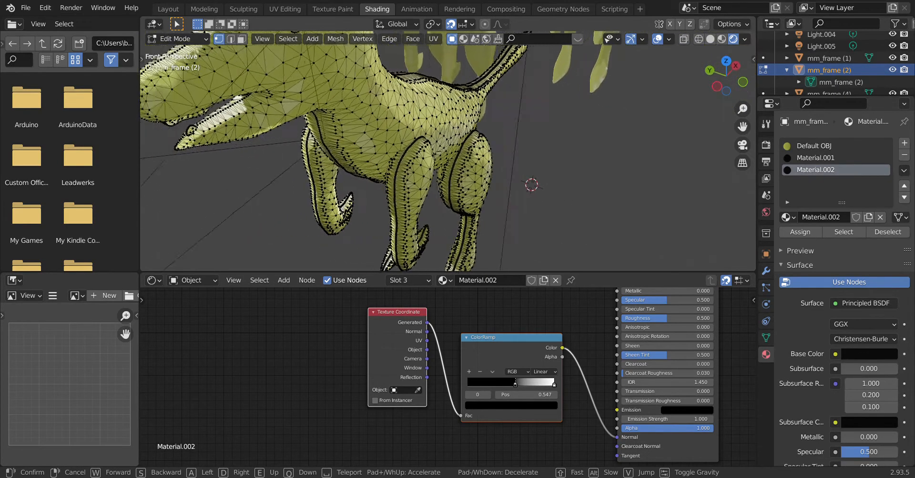
left_click(451, 155)
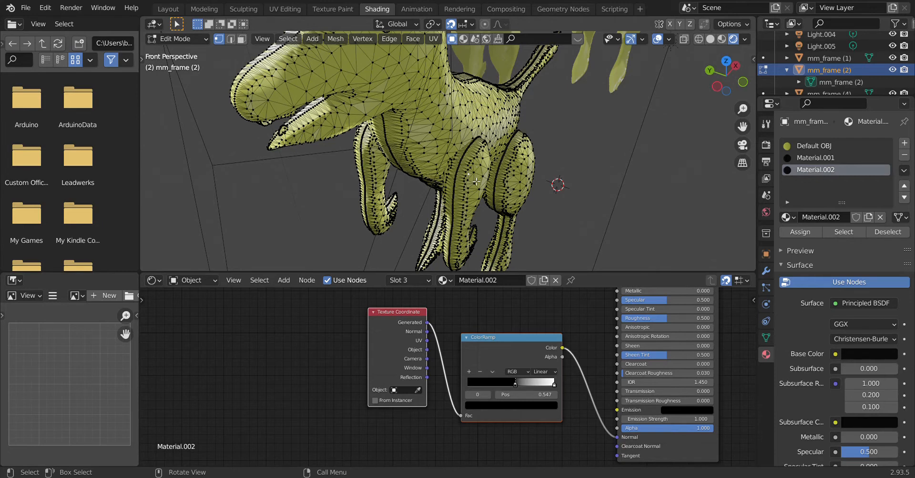
- Walk around to the dinosaur's side and compare its body in Object Mode and Edit Mode
key("shift+grave")
key("w")
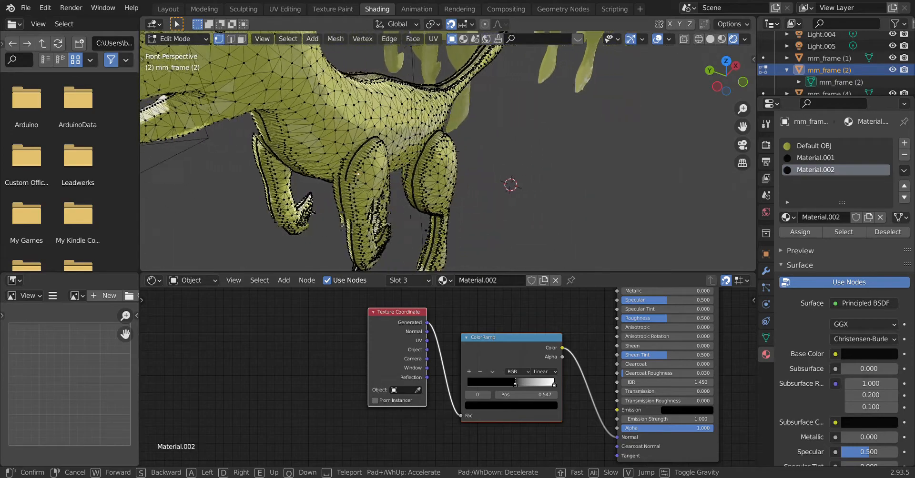
key("d")
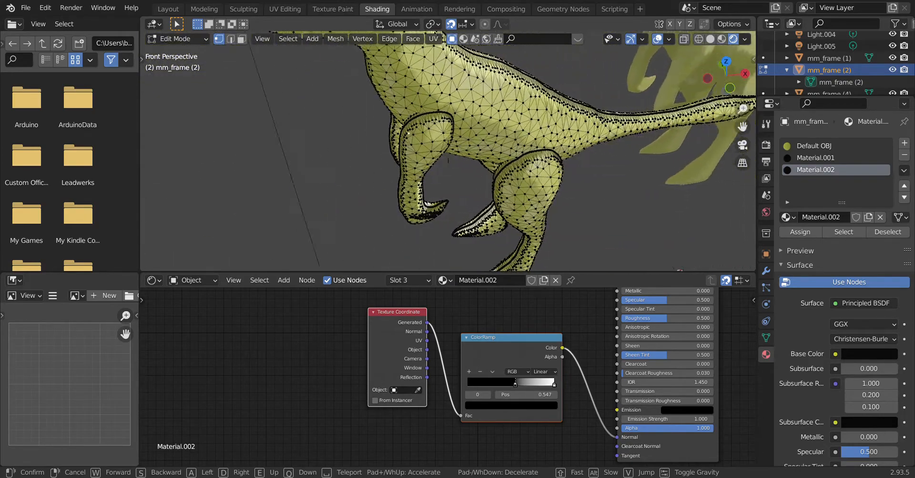
key("w")
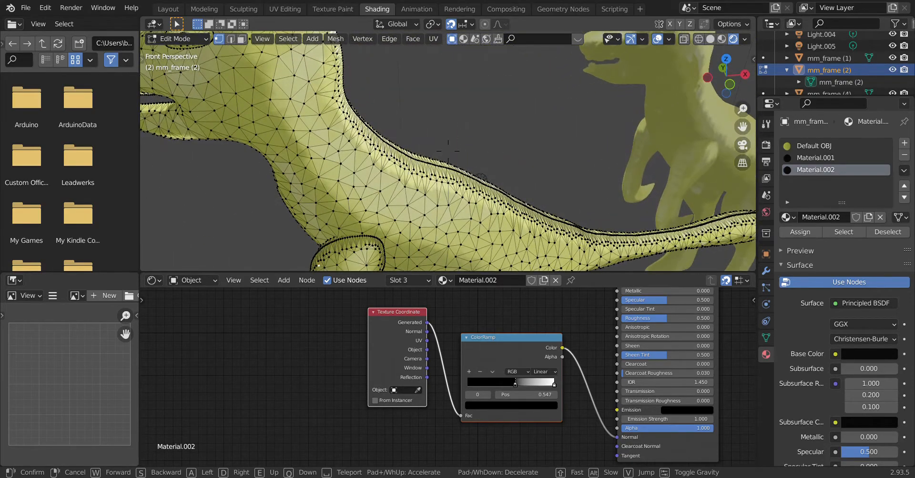
left_click(451, 155)
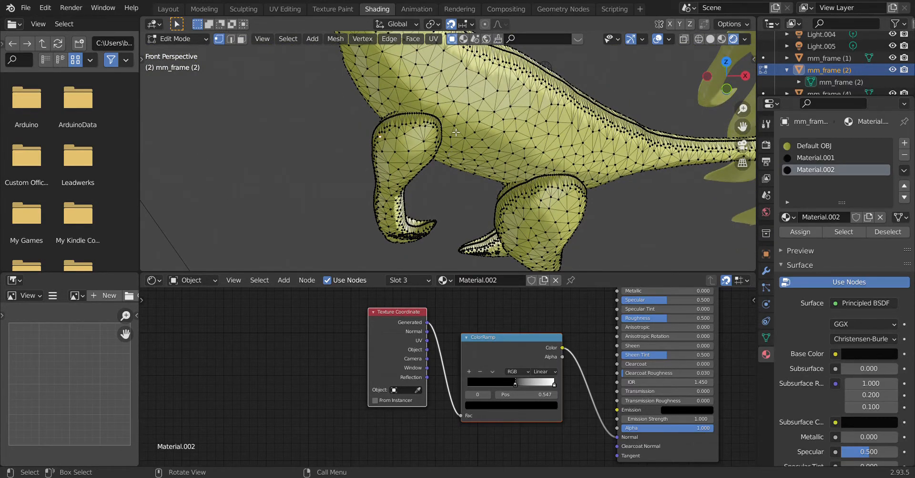
left_click(189, 39)
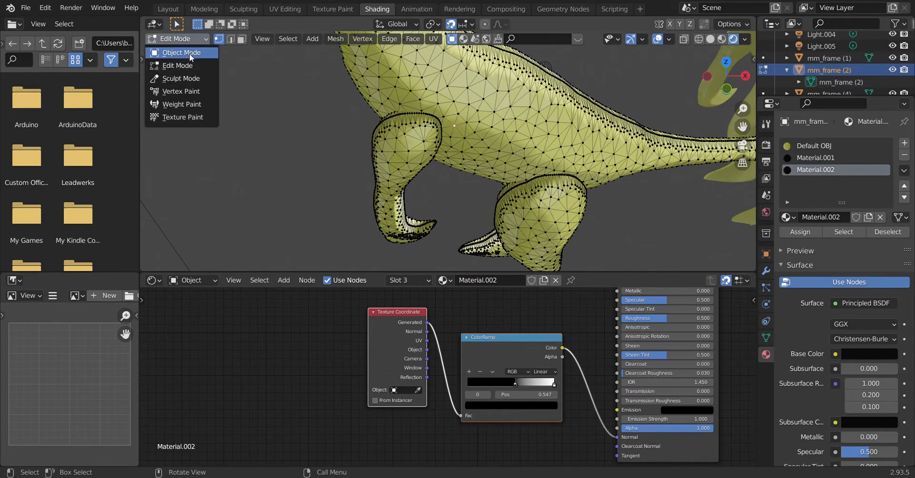
left_click(190, 53)
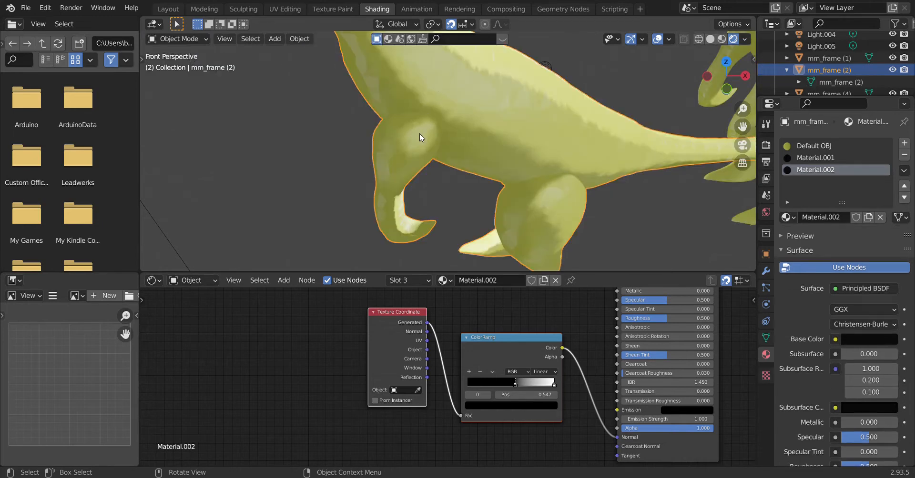
left_click(190, 39)
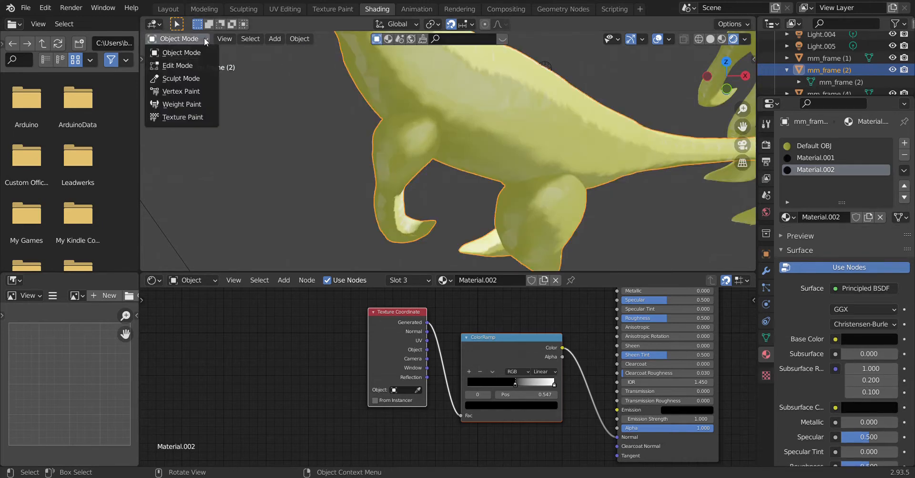
left_click(199, 66)
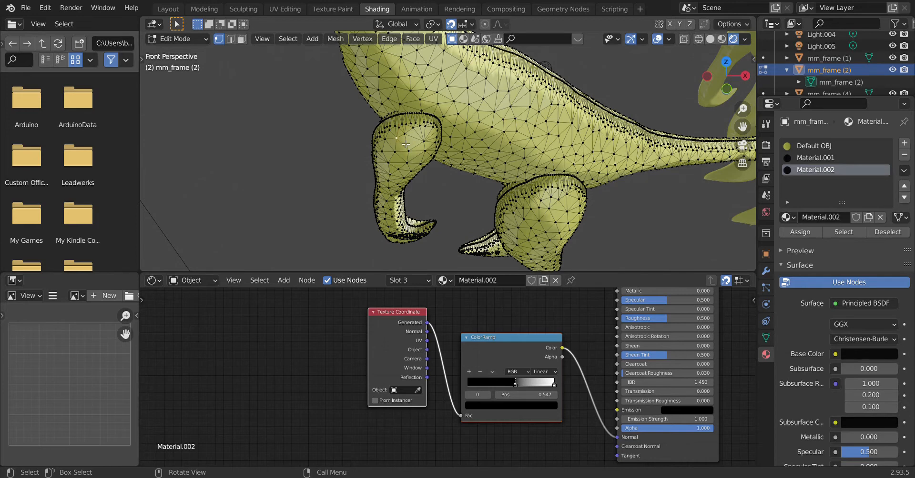
- Select all geometry linked to a vertex on the near front leg and view the leg from the front
key("ctrl+l")
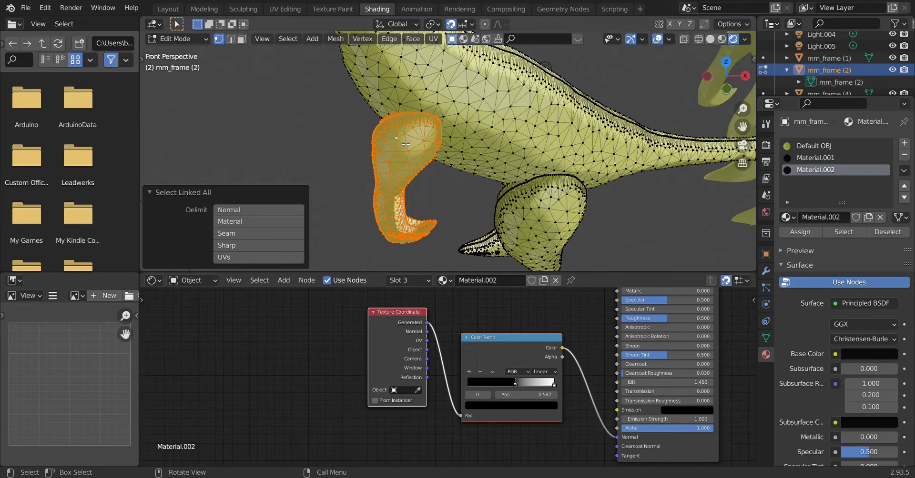
key("shift+grave")
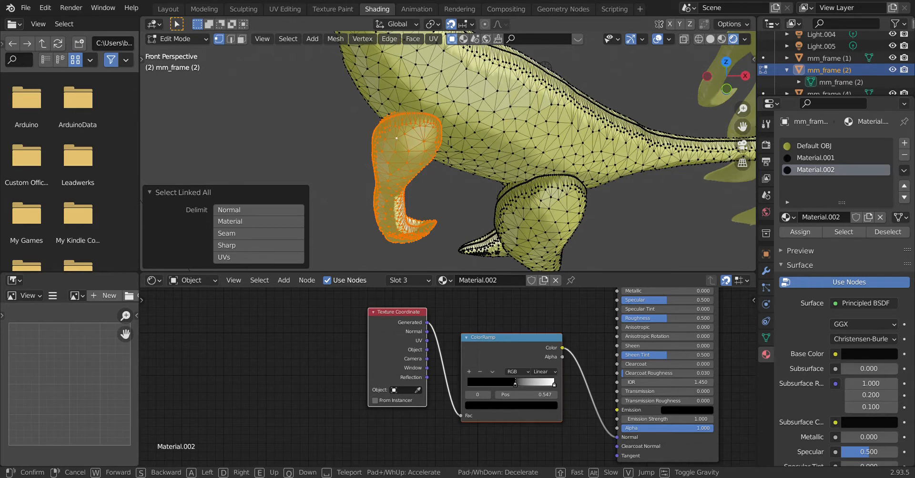
key("w")
key("a")
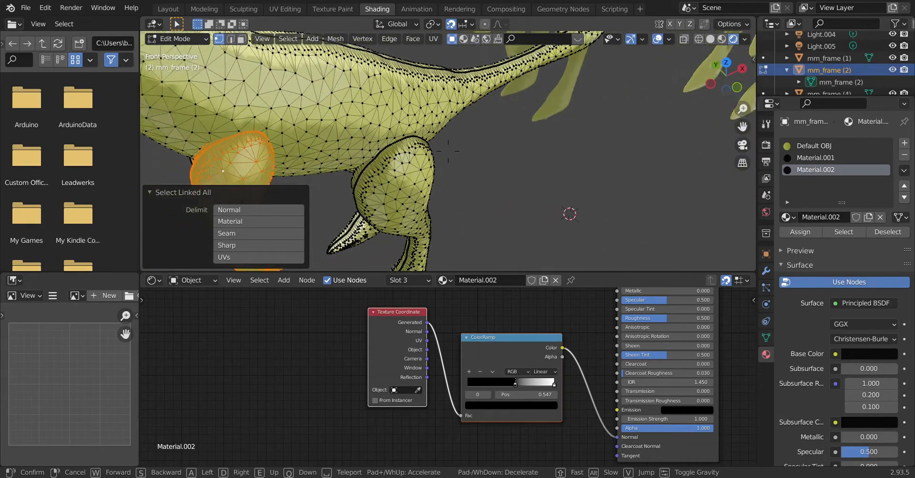
key("a")
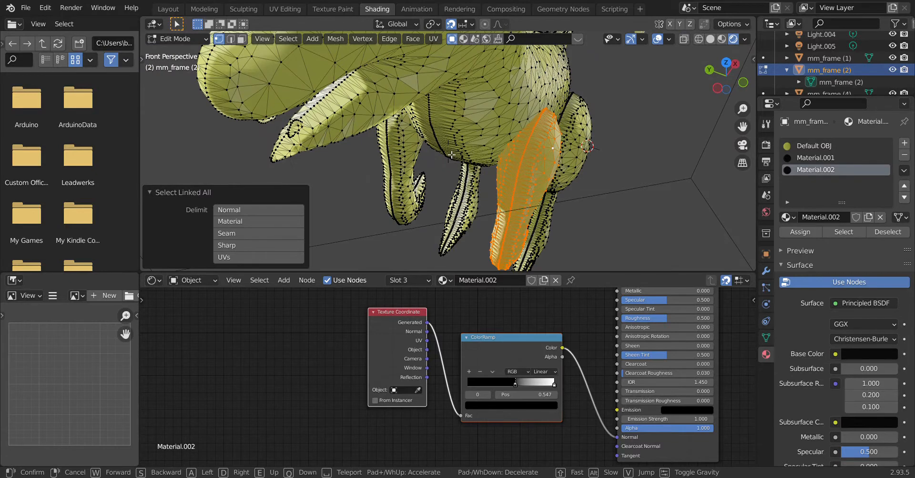
left_click(544, 154)
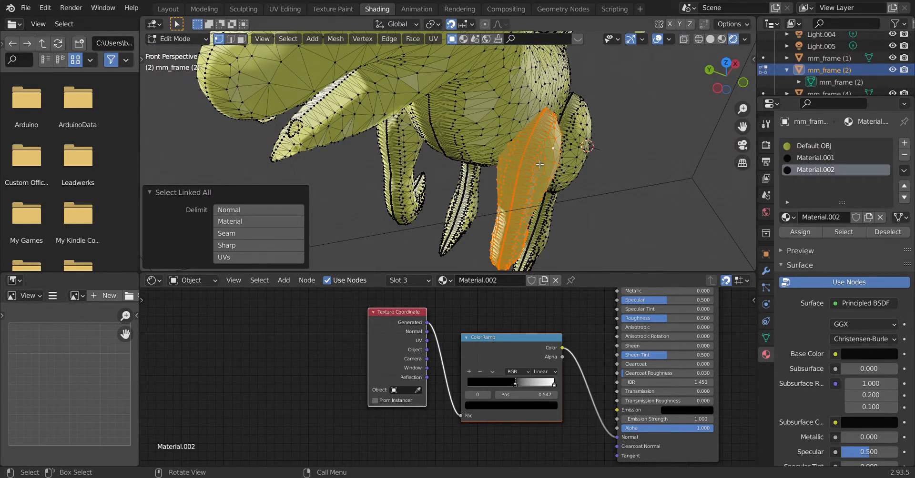
- Try moving the selected front leg by -0.01 m along X, and return the X offset to 0 m
key("g")
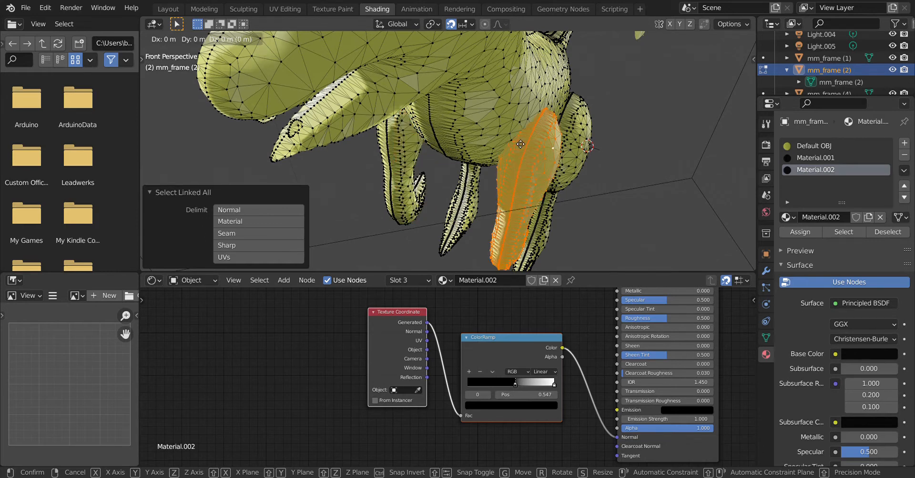
left_click(520, 144)
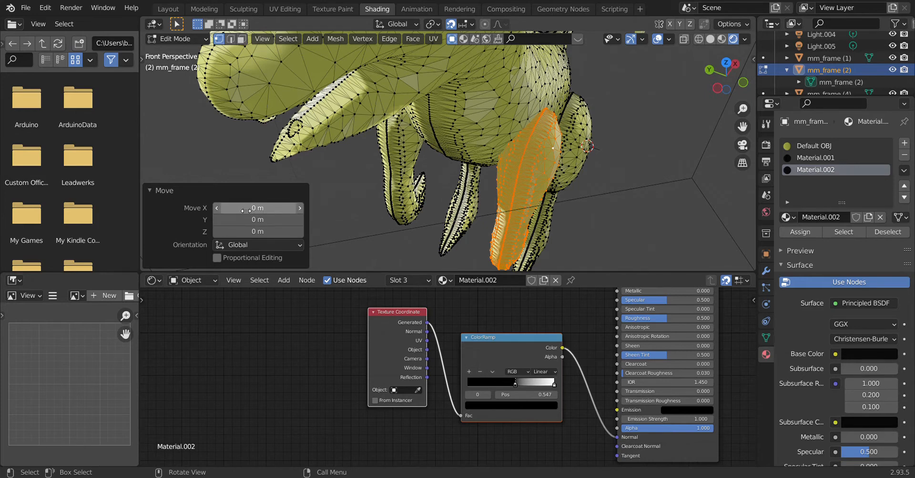
left_click(216, 207)
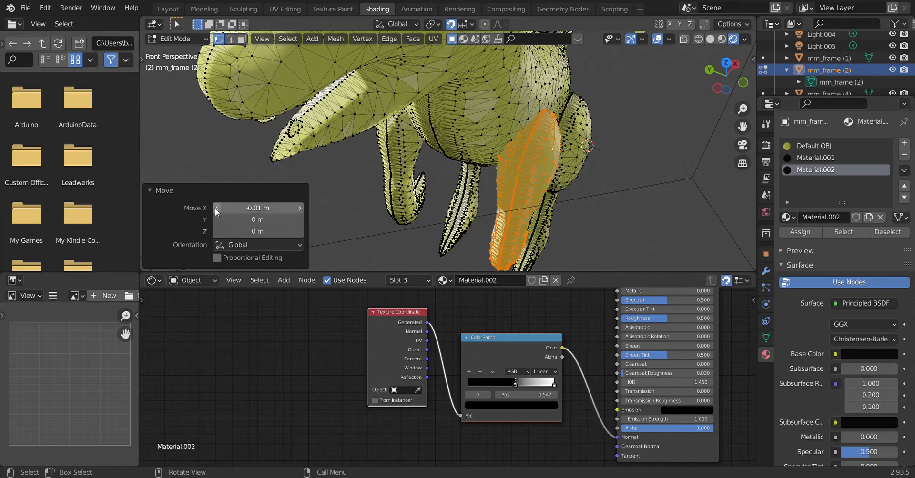
left_click(298, 208)
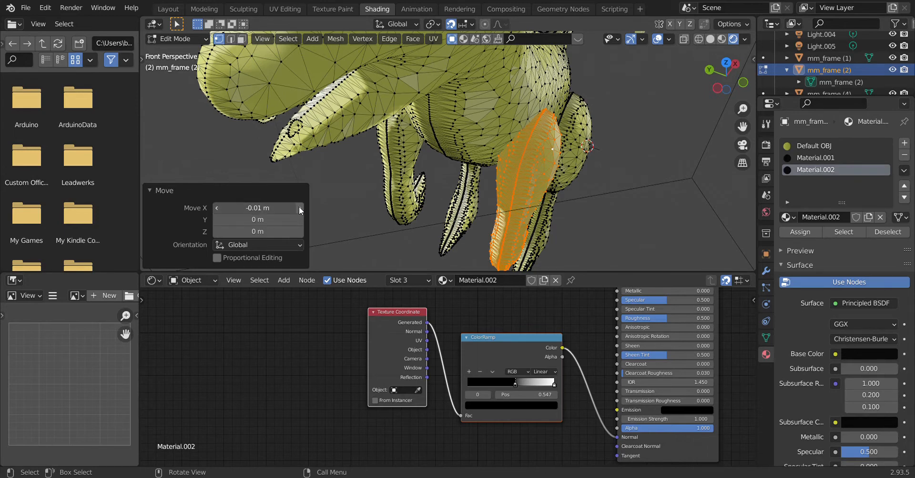
- Try shifting the selected front leg along Y in 0.01 m increments up to 0.05 m
left_click(216, 220)
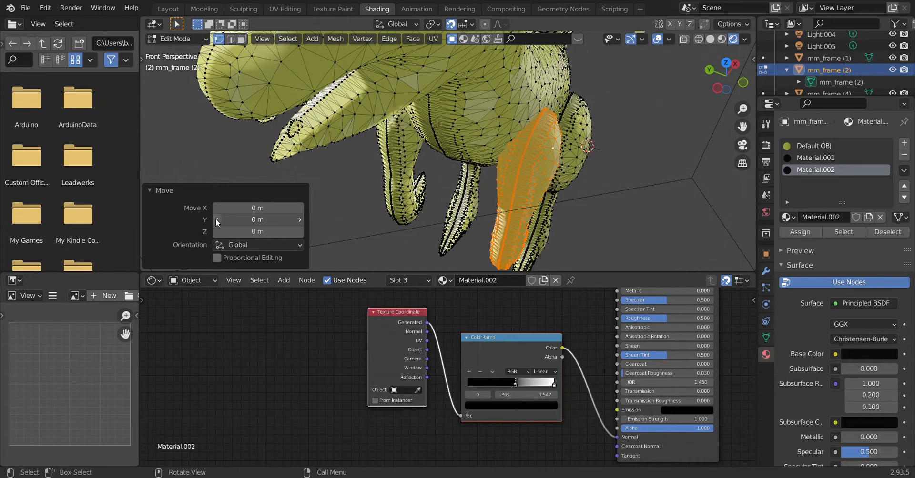
left_click(299, 219)
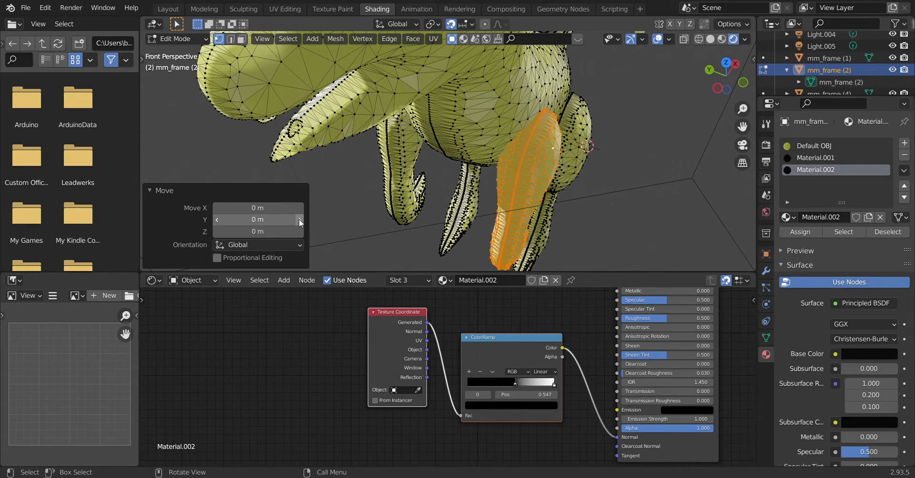
left_click(298, 219)
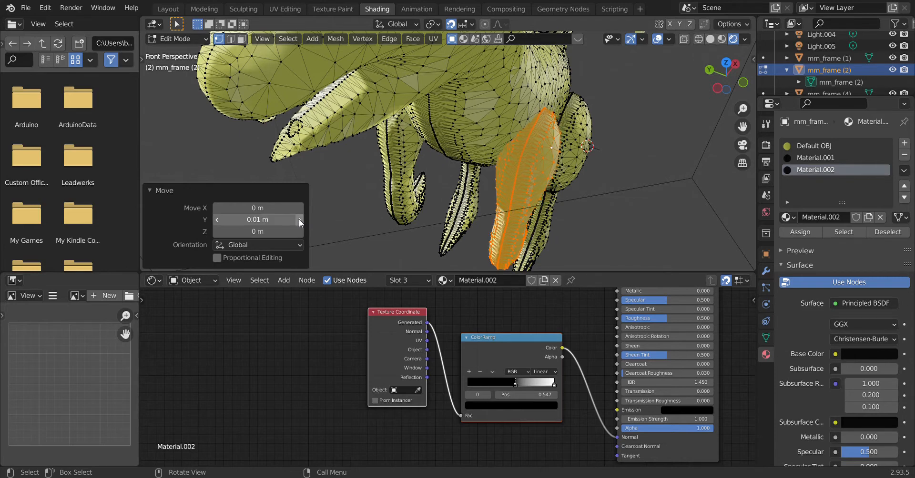
left_click(299, 220)
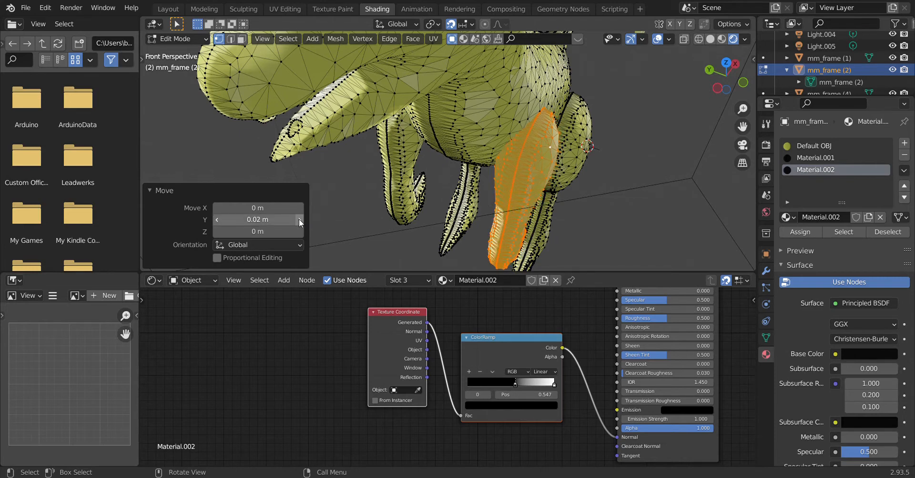
left_click(299, 219)
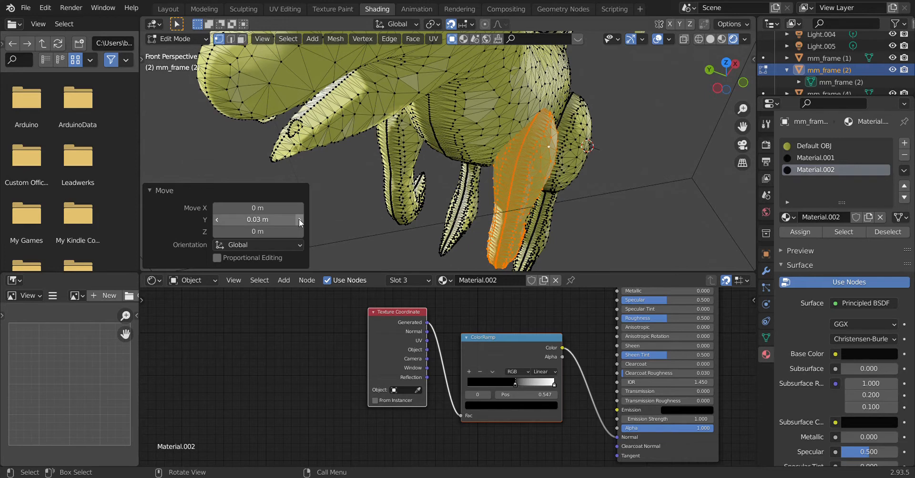
left_click(298, 219)
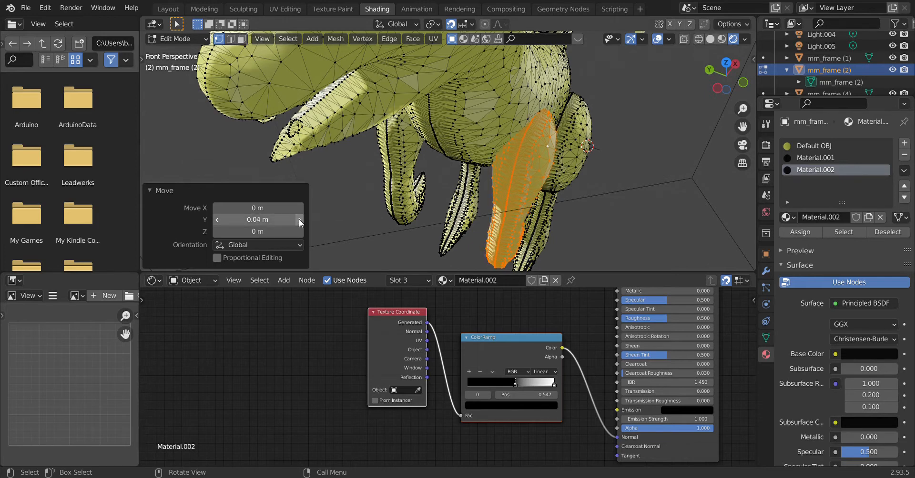
left_click(298, 220)
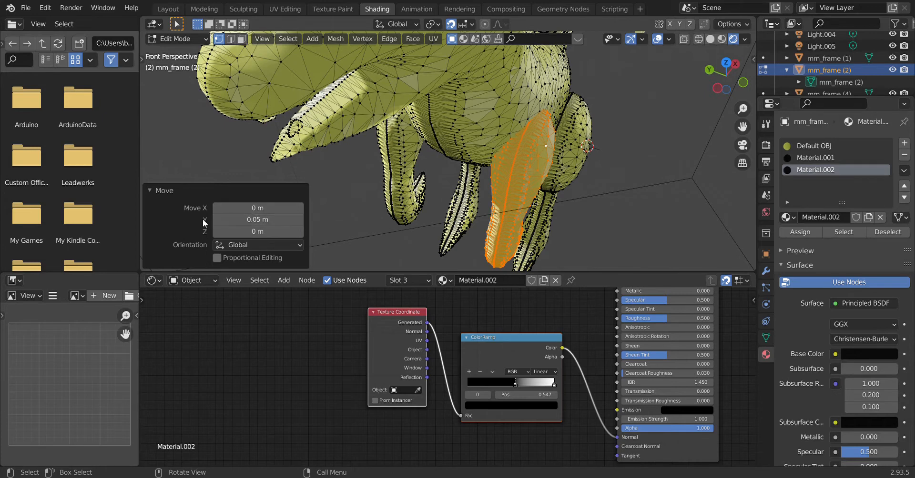
- Step the front leg's Y offset back down to 0 m
left_click(217, 219)
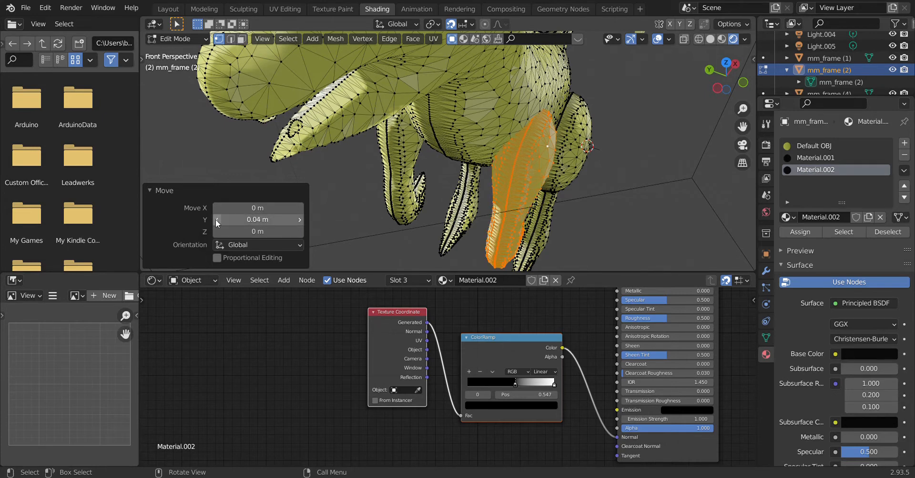
left_click(217, 219)
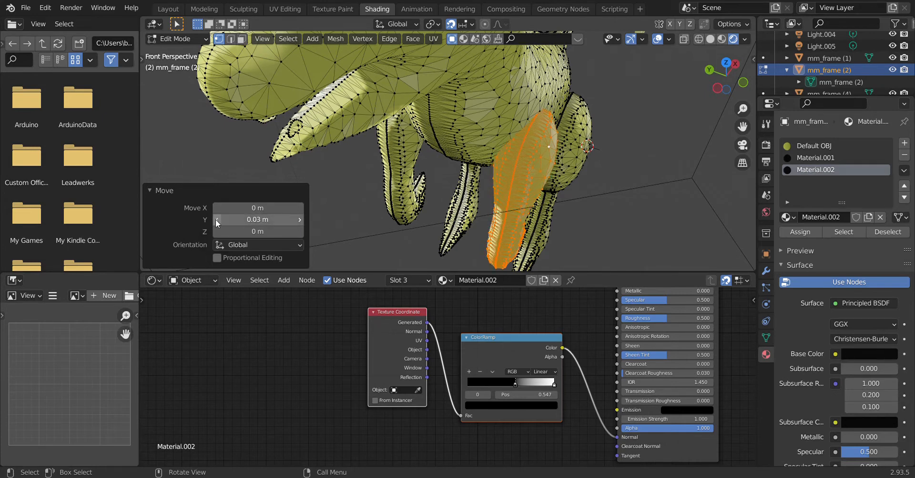
left_click(217, 219)
left_click(217, 219)
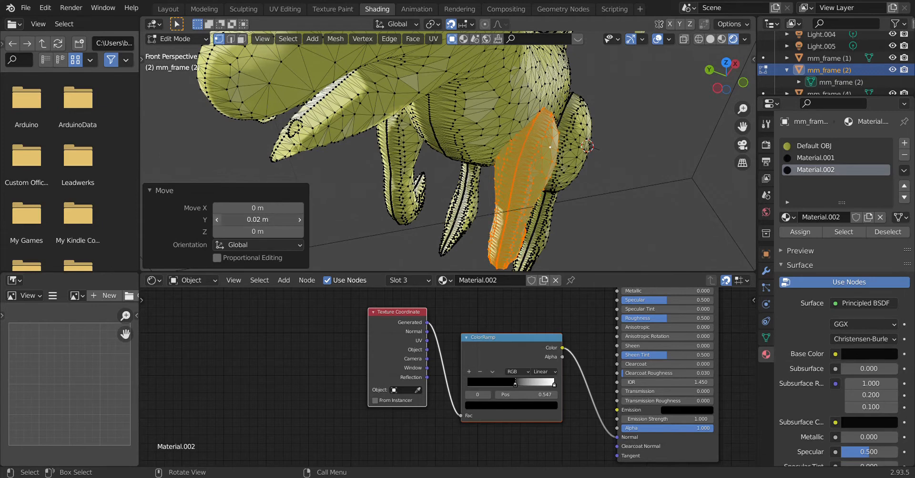
left_click(217, 219)
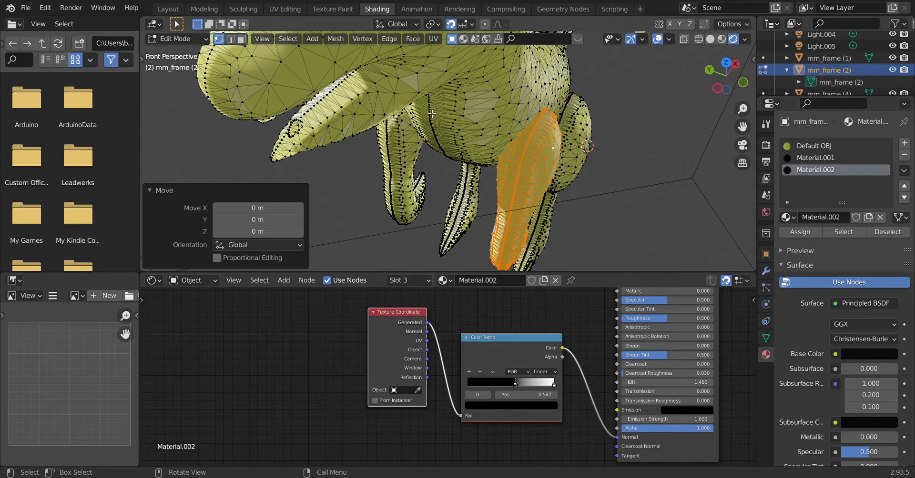
- Replace the leg selection with a vertex on the lower jaw and frame the dinosaur's head from the side
left_click(389, 119)
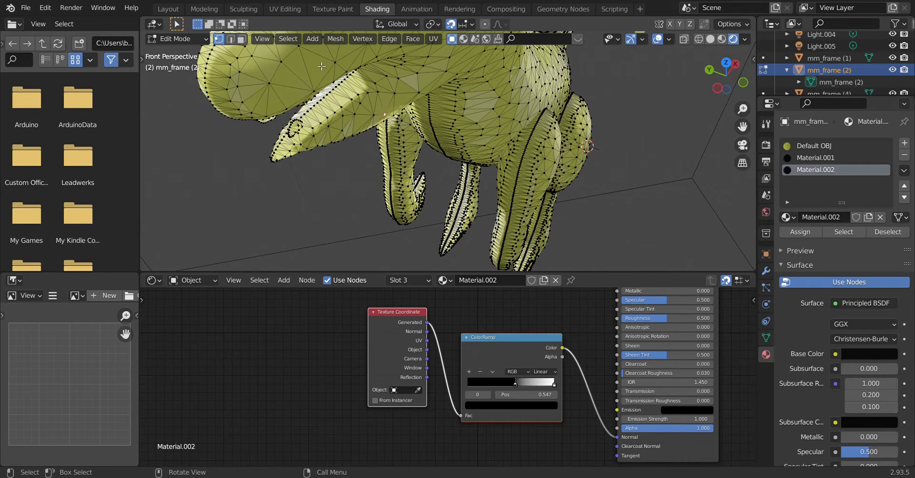
key("shift+grave")
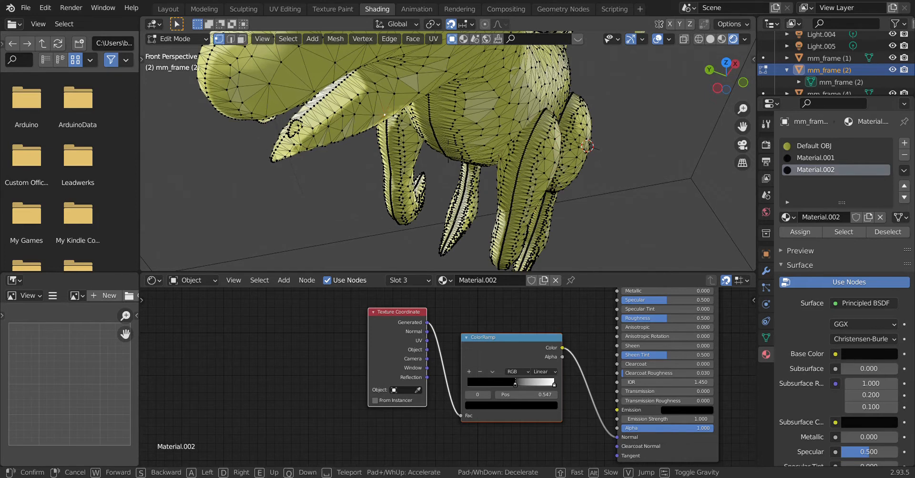
key("s")
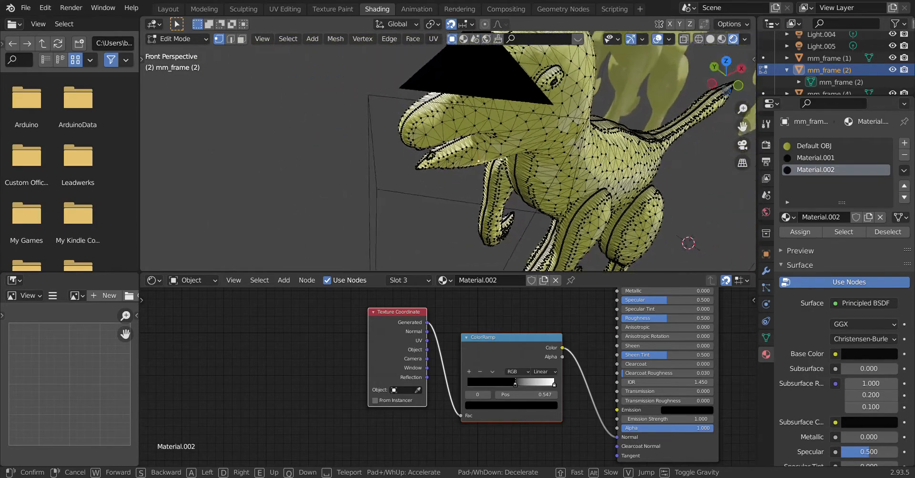
key("d")
key("d")
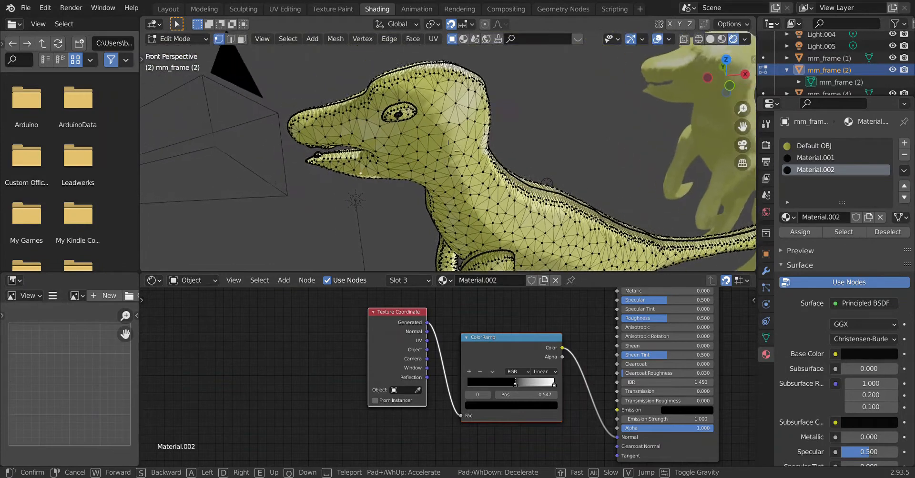
key("w")
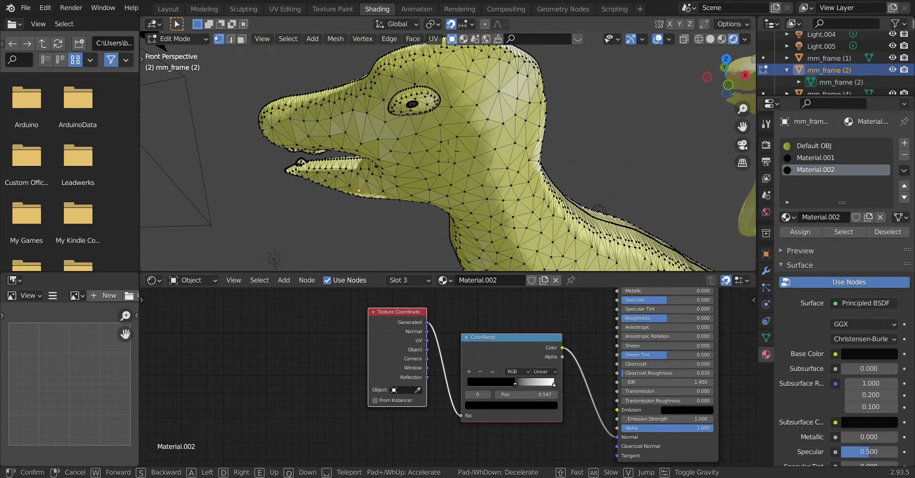
left_click(451, 155)
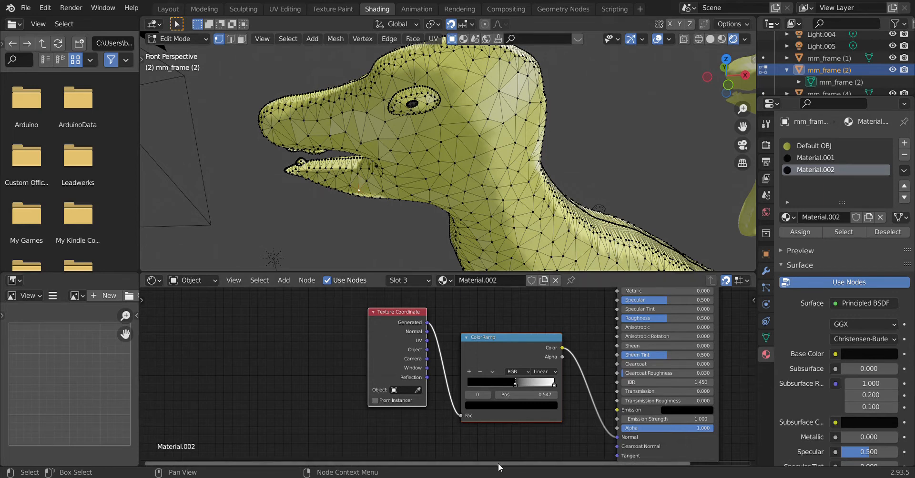
- Examine the Material.002 node tree up to its Material Output, and make Default OBJ the active material slot
left_click_drag(498, 463, 602, 461)
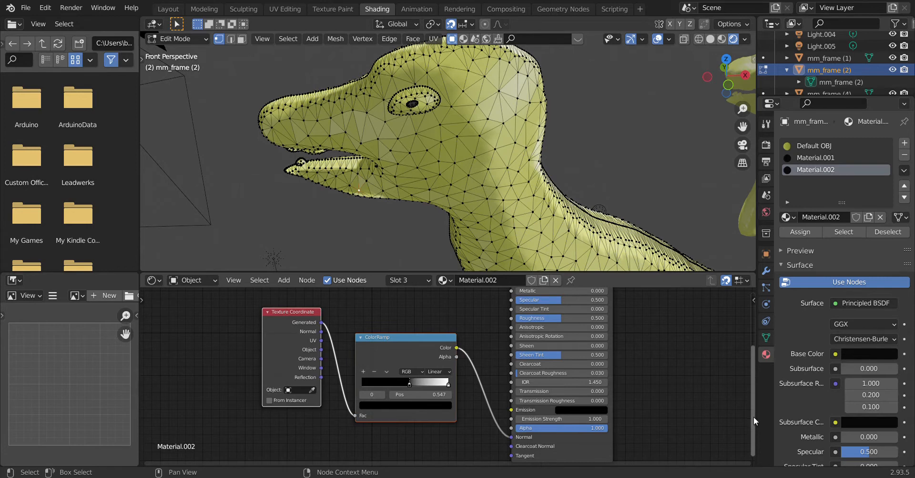
left_click_drag(753, 417, 758, 360)
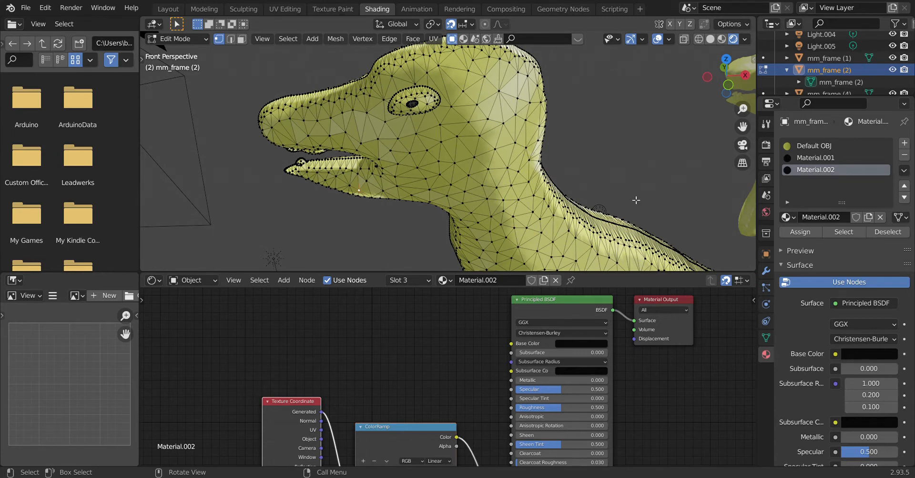
left_click(813, 145)
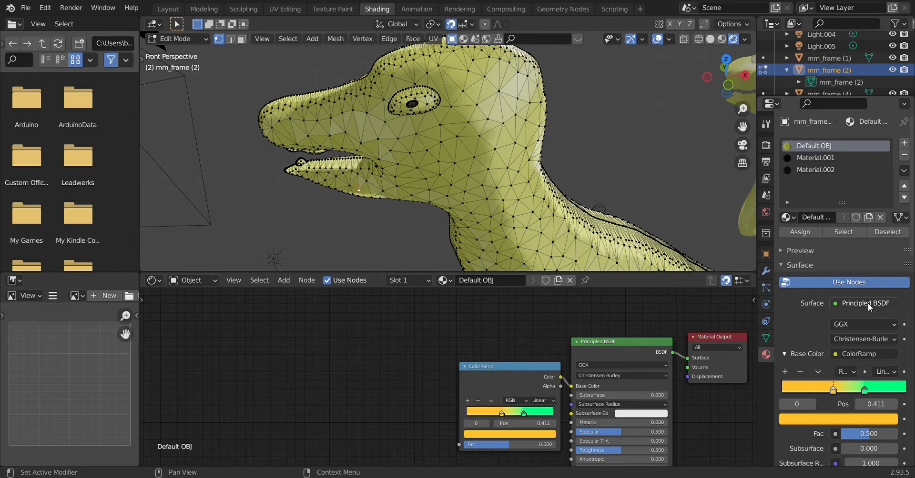
- Compare the dinosaur's head in Solid and Rendered viewport shading, finishing in Rendered shading
left_click(709, 39)
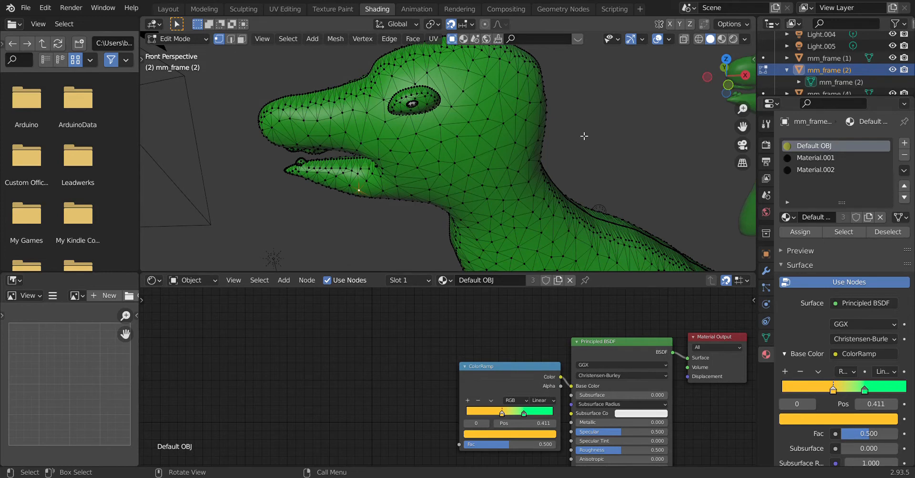
left_click(733, 39)
left_click(710, 39)
left_click(734, 40)
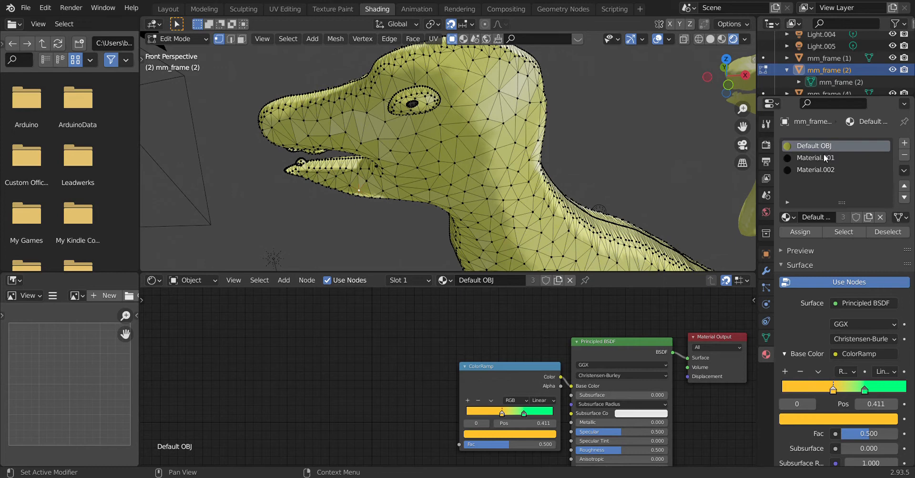
- Add a fourth material slot with a new material to mm_frame (2), and undo the addition
left_click(904, 144)
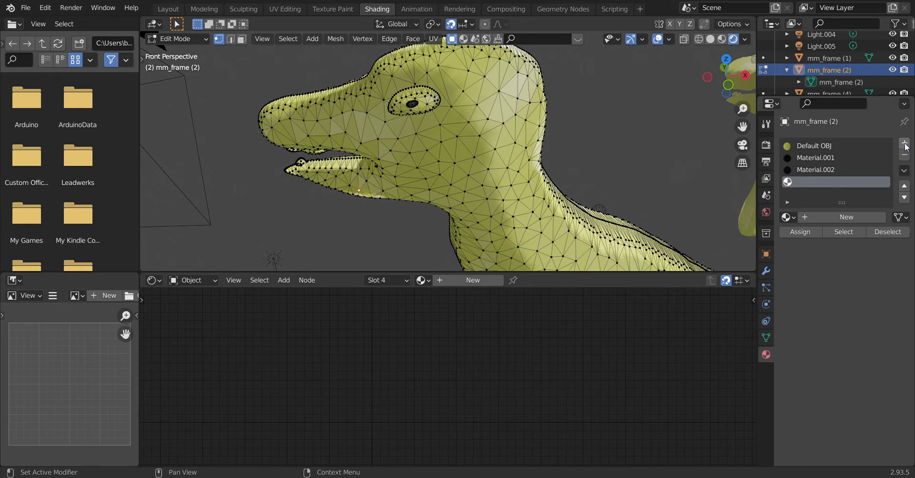
left_click(836, 219)
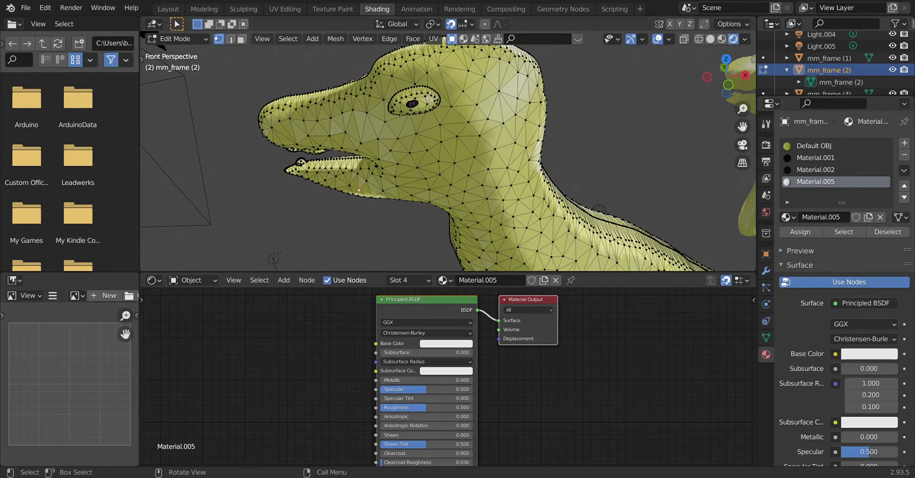
left_click(45, 9)
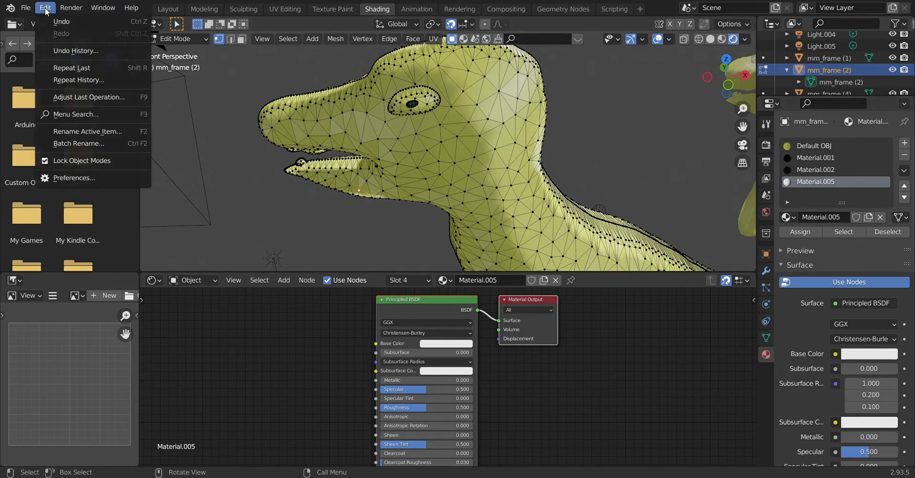
left_click(51, 22)
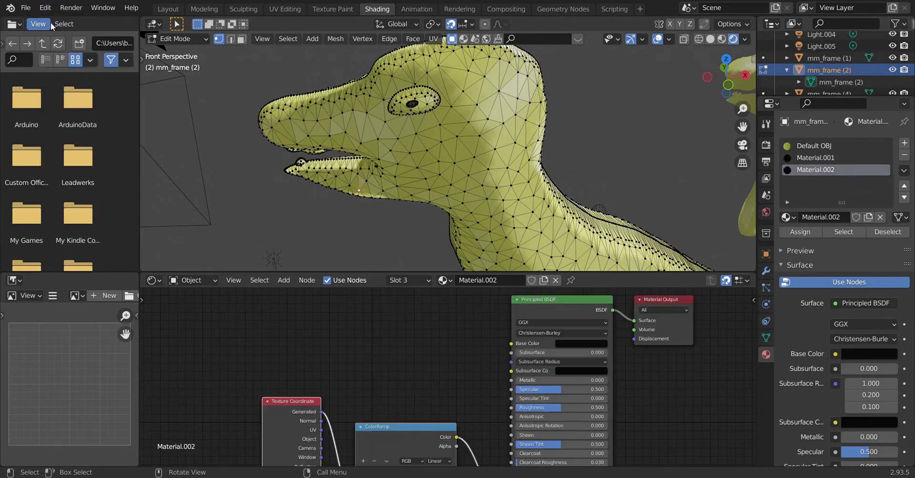
- Make Default OBJ the active material and review its surface properties and settings
left_click(821, 146)
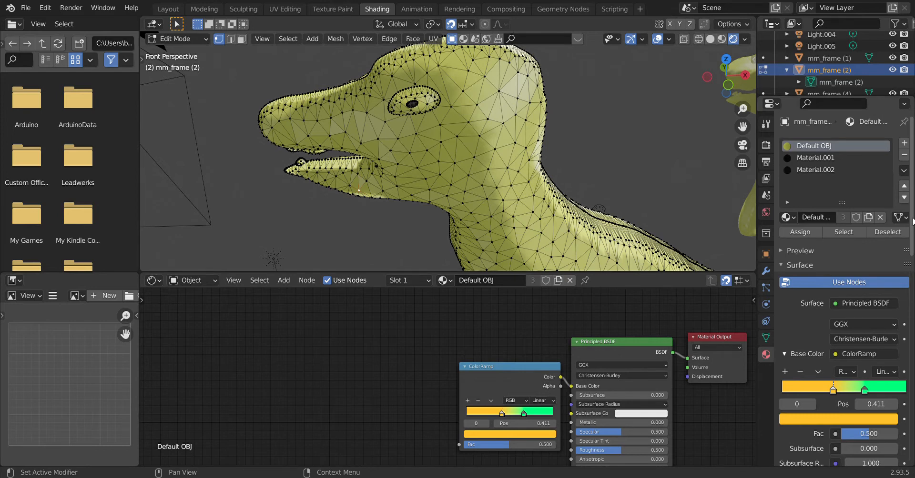
scroll(913, 222, "down", 6)
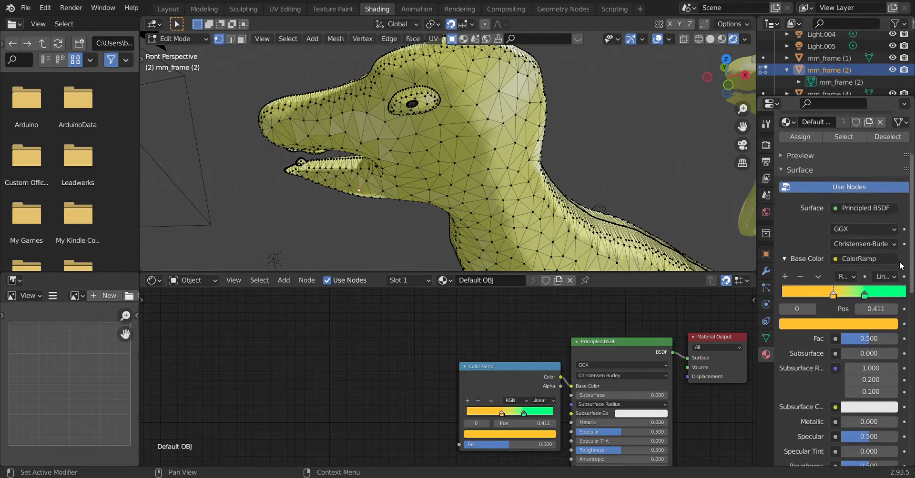
scroll(902, 276, "down", 3)
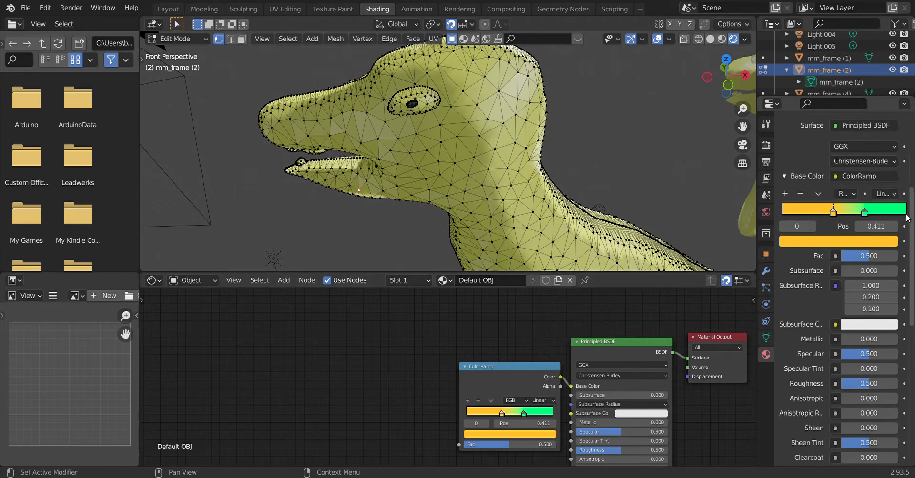
left_click_drag(912, 220, 904, 296)
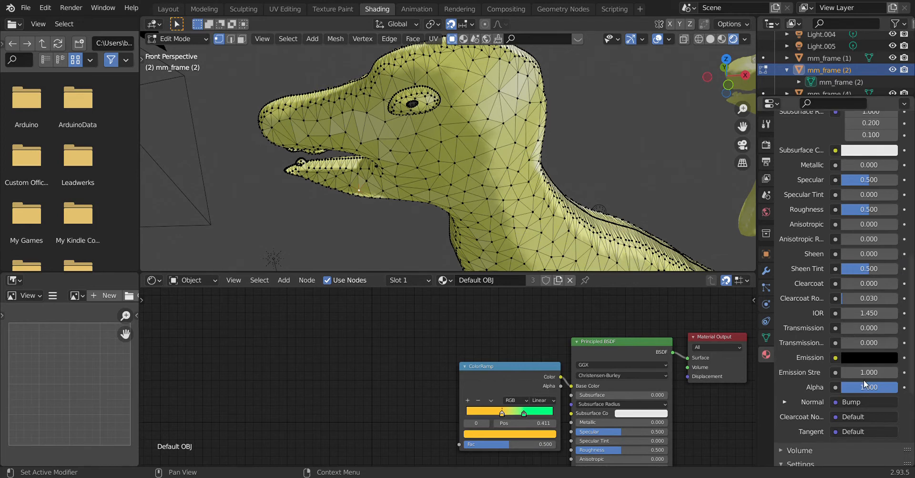
left_click_drag(911, 302, 910, 390)
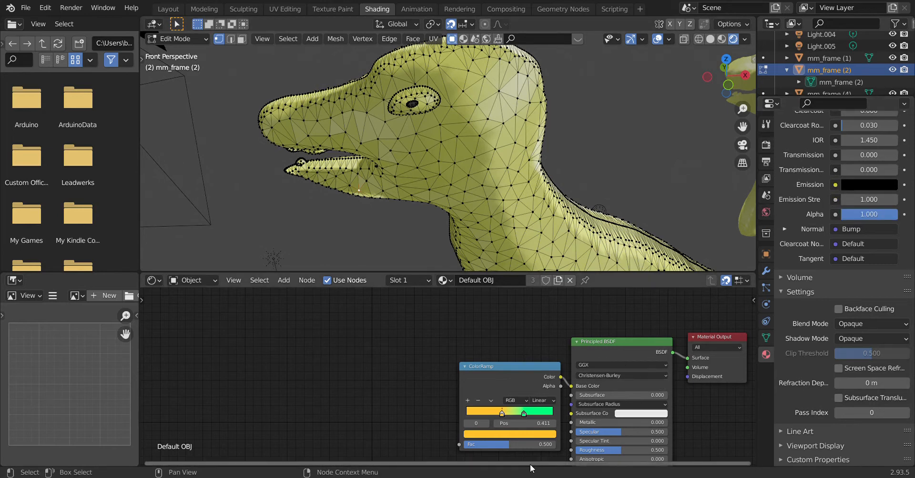
- Disconnect the ColorRamp from the Base Color input and the Bump node from the Normal input of Default OBJ's Principled BSDF
left_click_drag(484, 464, 591, 477)
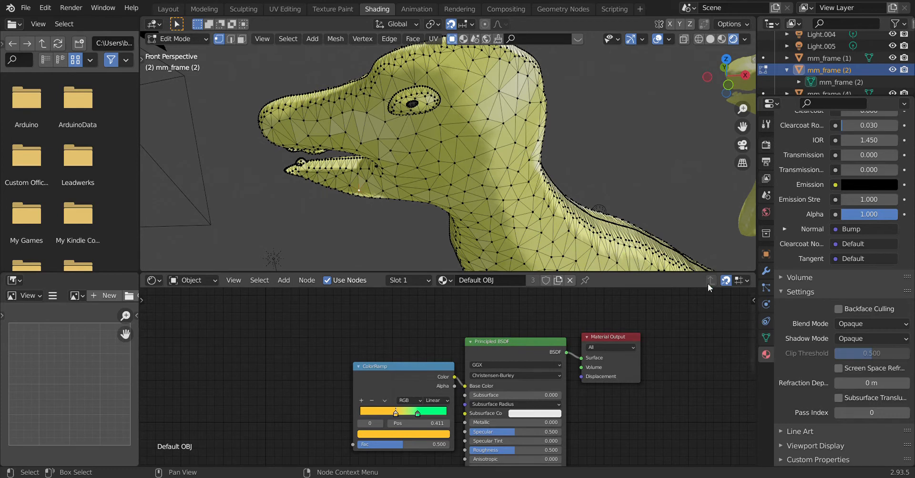
left_click_drag(752, 329, 749, 347)
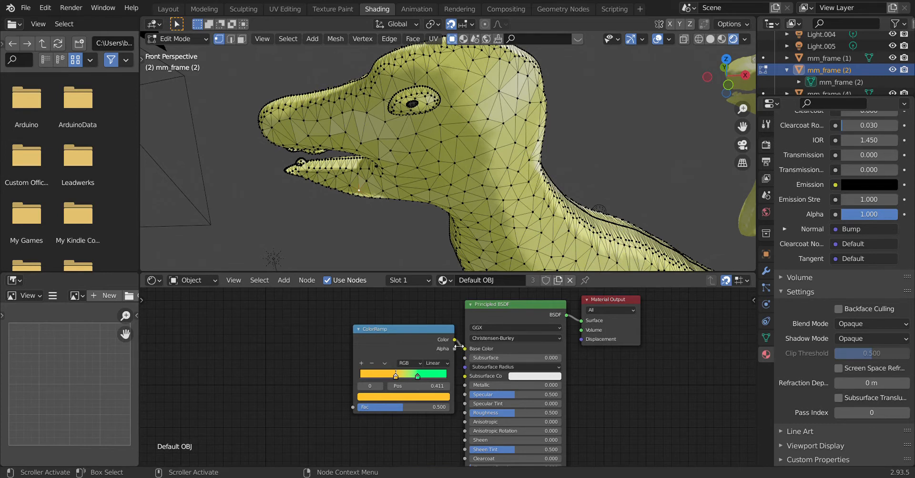
left_click_drag(464, 350, 449, 353)
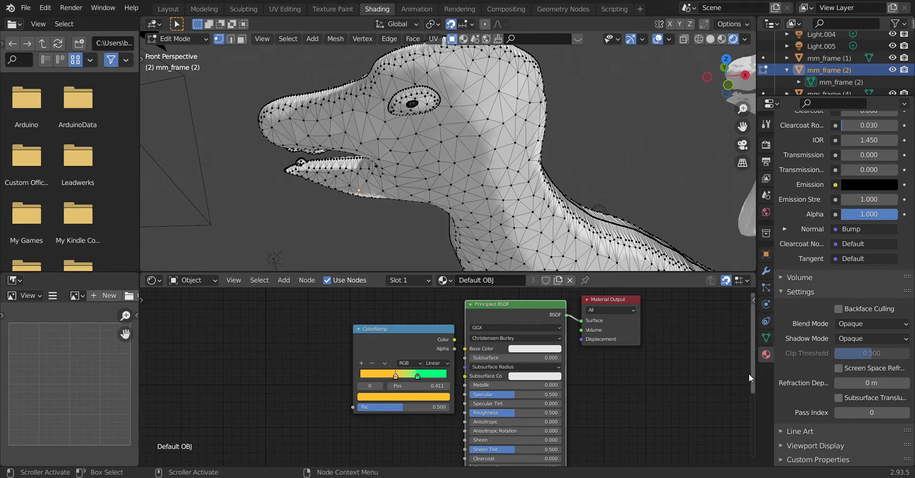
left_click_drag(753, 372, 747, 459)
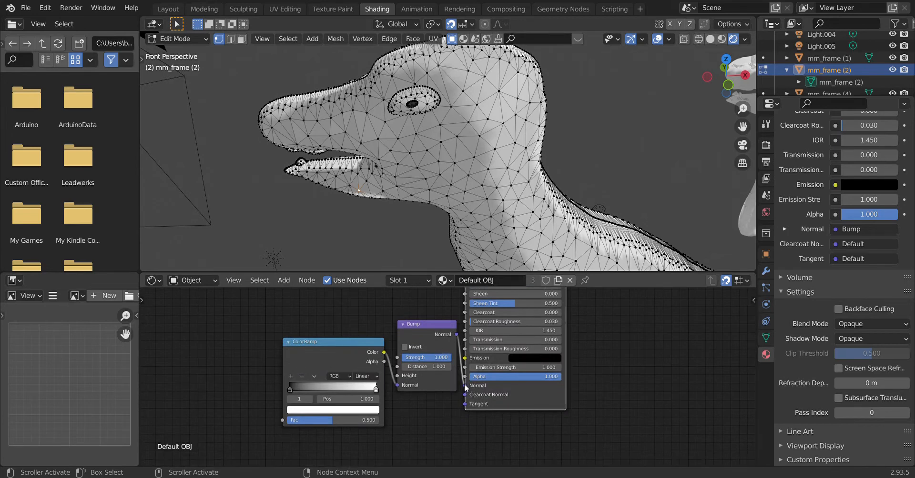
left_click_drag(465, 386, 449, 385)
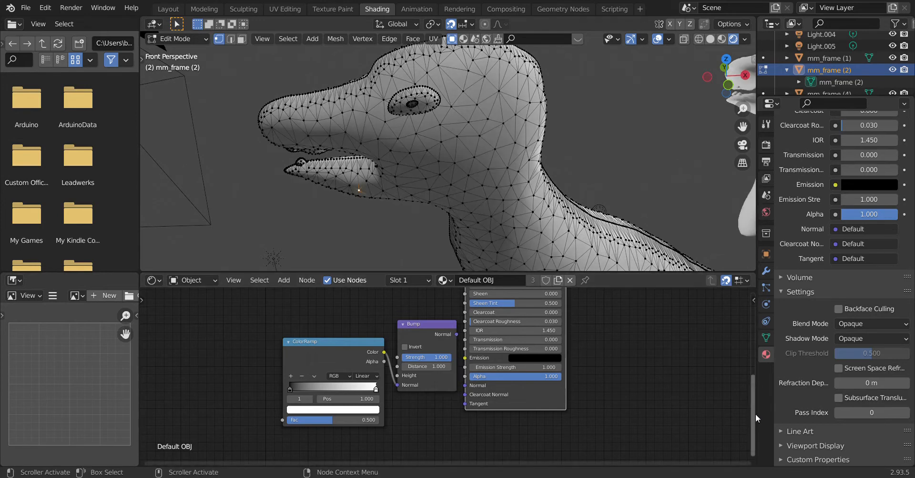
- Try to link the yellow-green ColorRamp's Color output back to the Principled BSDF's Base Color
left_click_drag(754, 417, 754, 338)
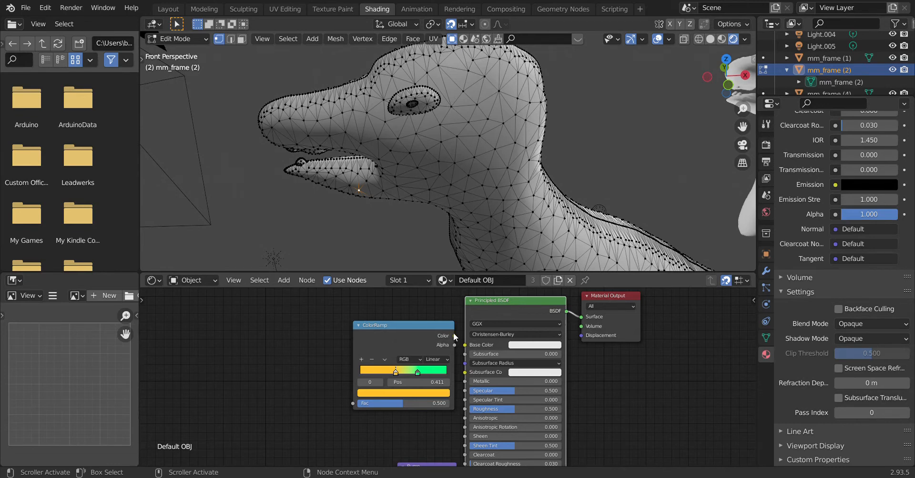
left_click_drag(453, 337, 465, 348)
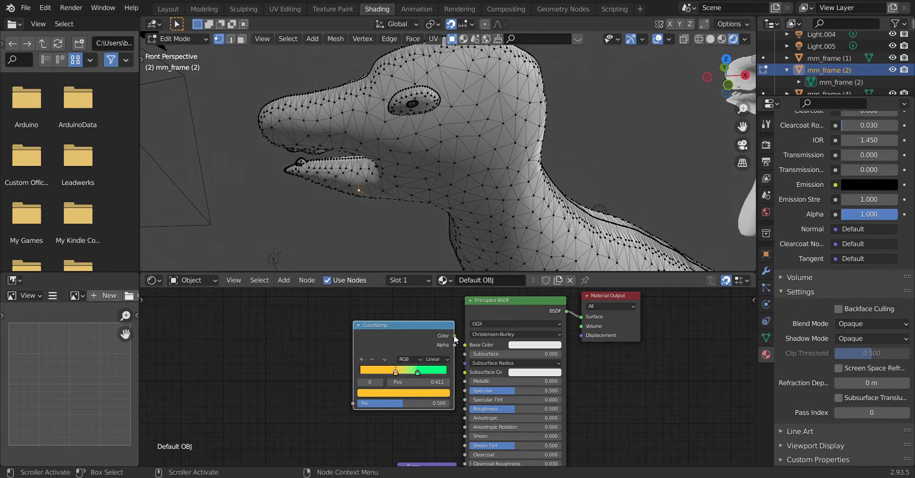
left_click_drag(455, 336, 465, 346)
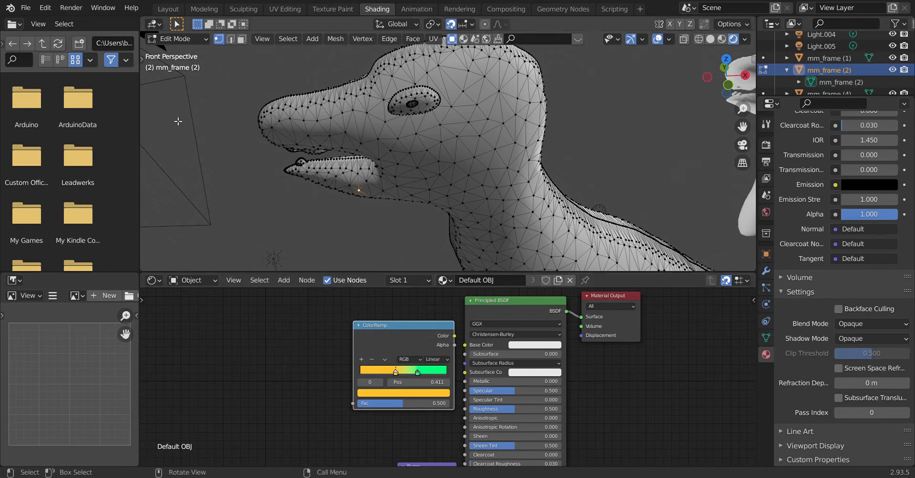
- Undo the recent edits until Default OBJ's disconnected ColorRamp and Bump links are restored and Material.002 is the active material
left_click(45, 7)
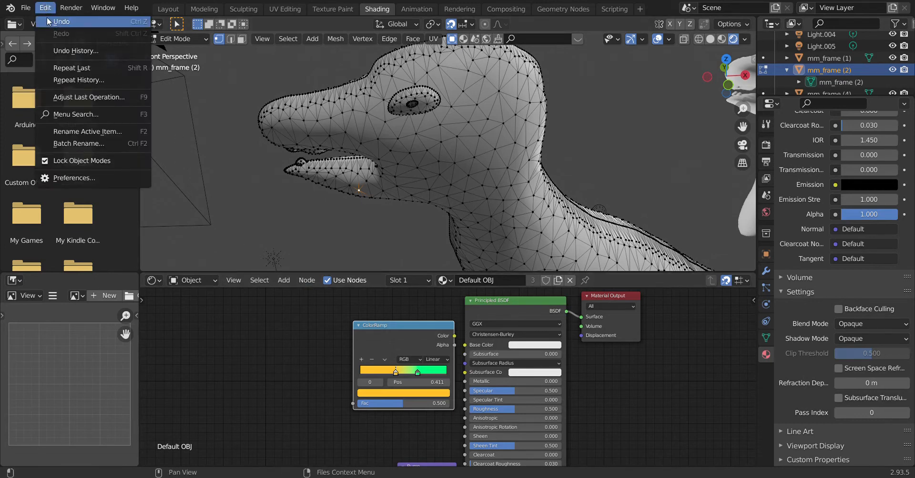
left_click(48, 22)
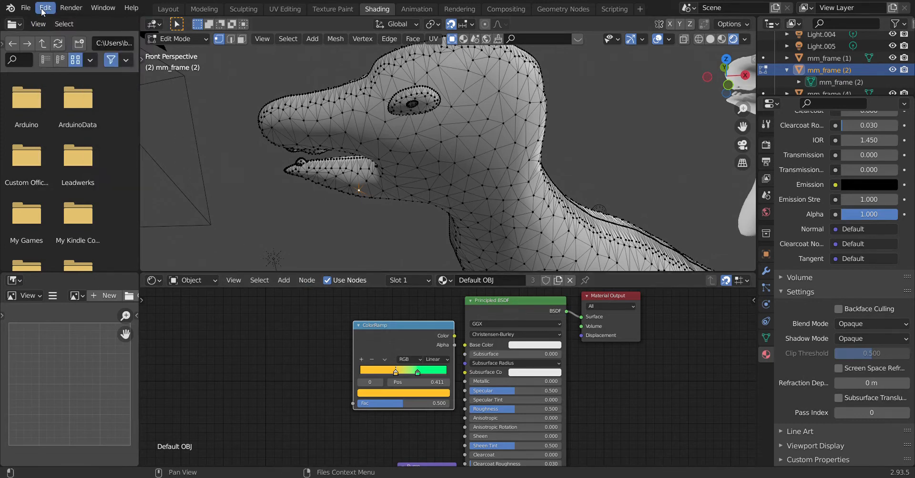
left_click(42, 8)
left_click(48, 22)
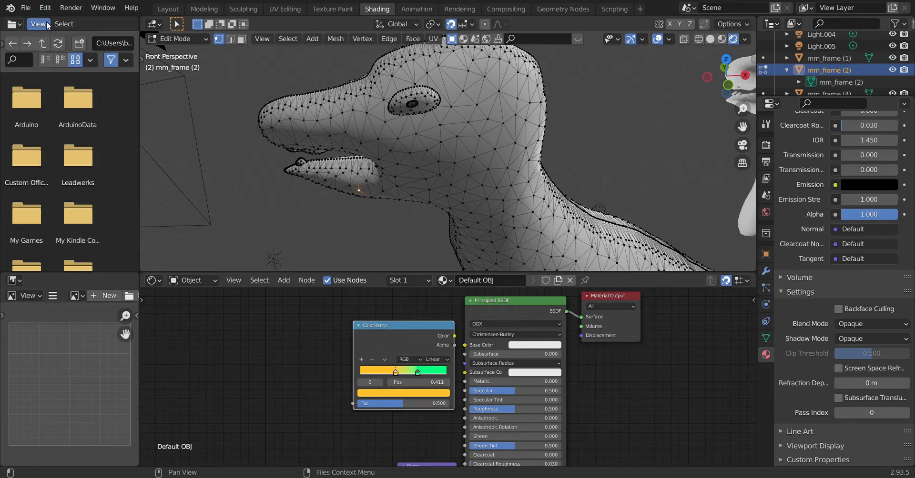
left_click(43, 7)
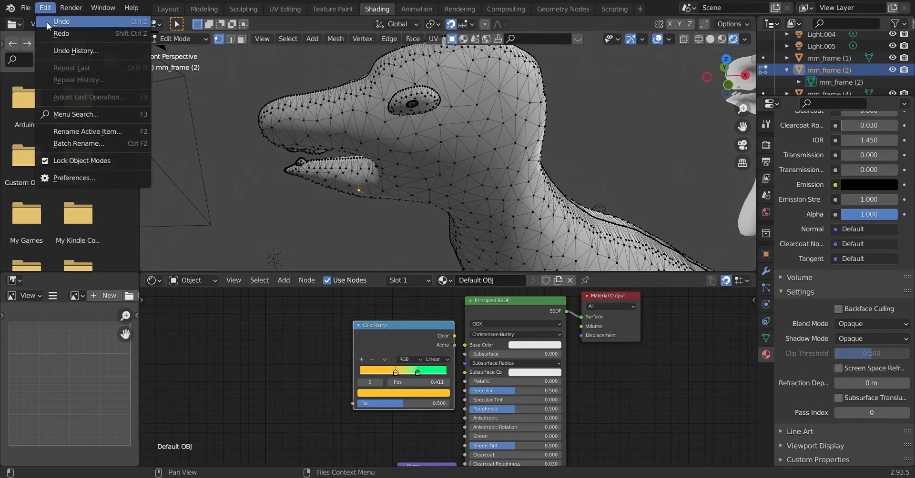
left_click(48, 22)
left_click(45, 8)
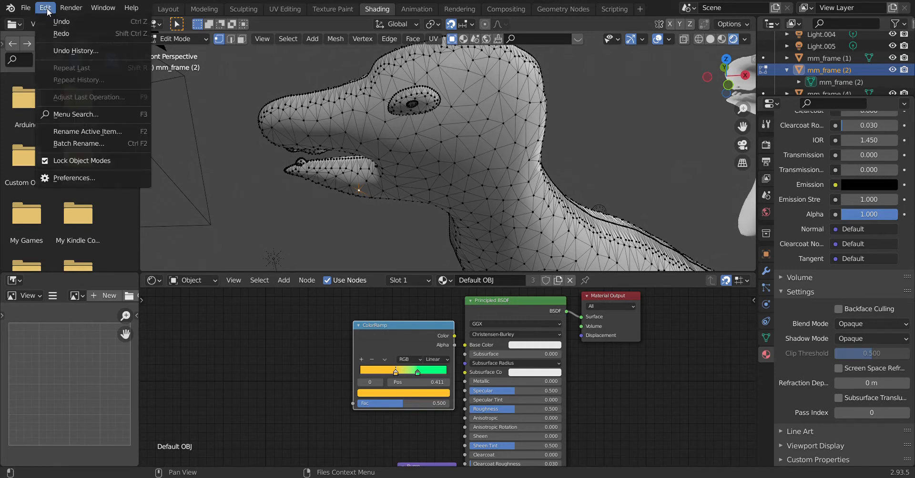
left_click(48, 22)
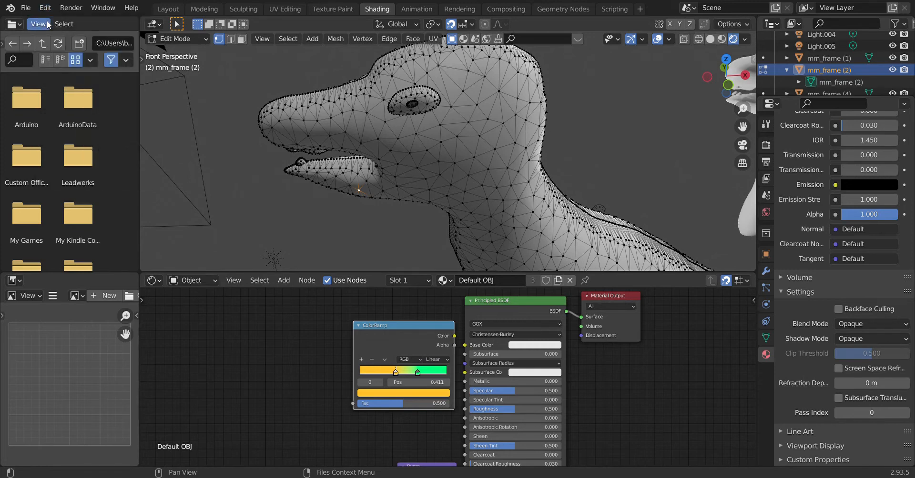
left_click(46, 7)
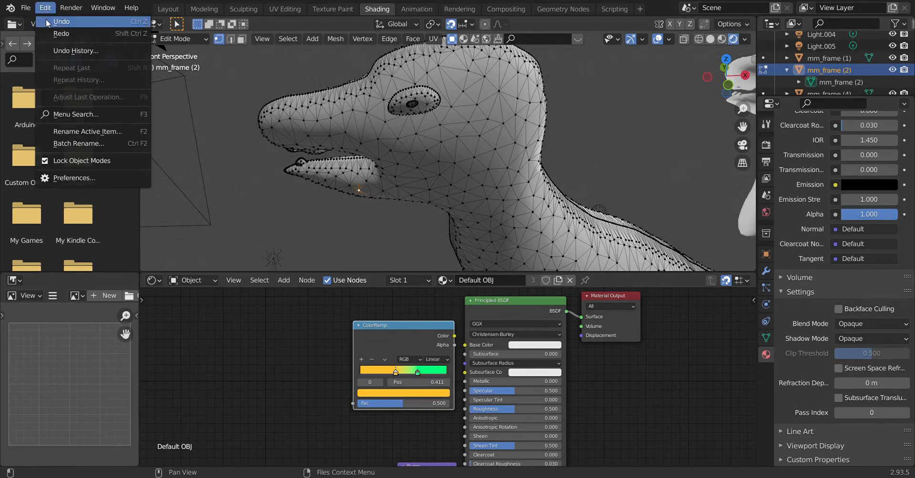
left_click(48, 22)
left_click(46, 7)
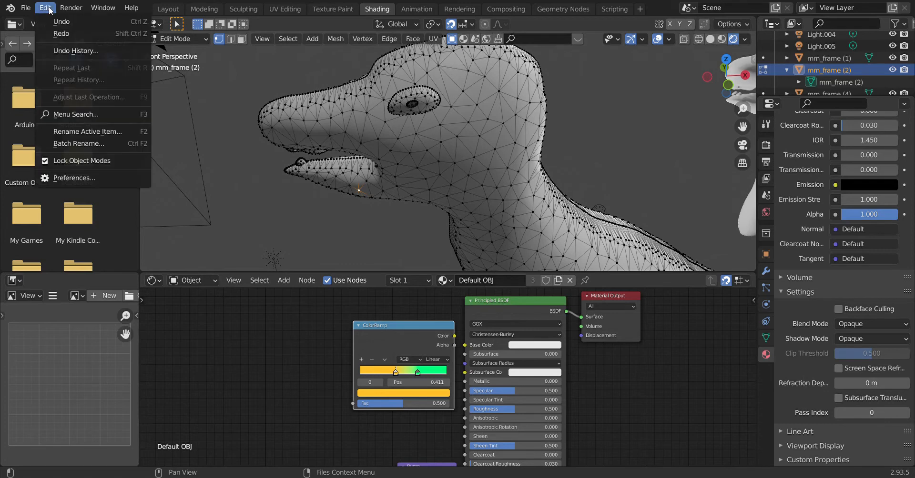
left_click(56, 23)
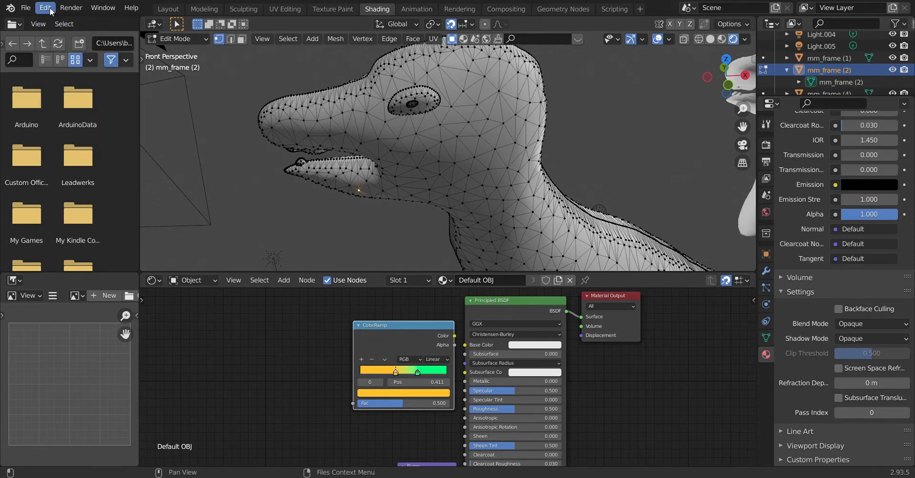
left_click(50, 9)
left_click(53, 23)
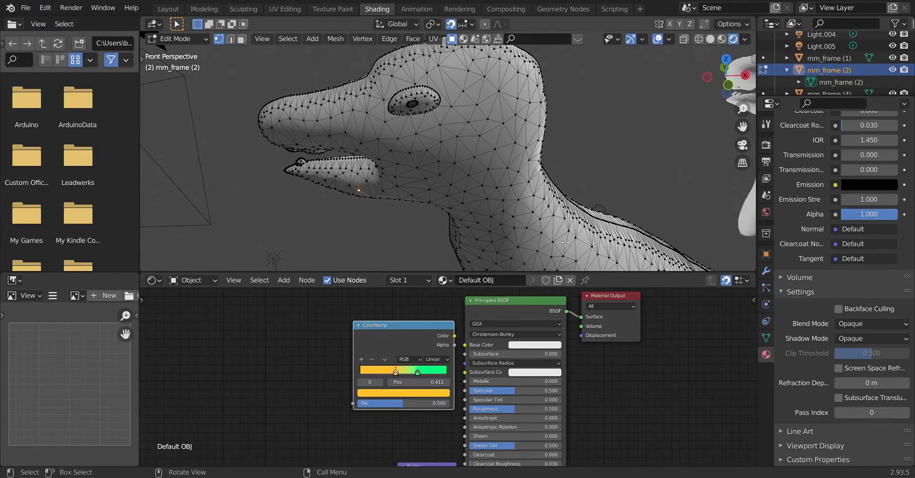
mouse_move(752, 362)
left_mouse_down()
mouse_move(752, 416)
mouse_move(757, 377)
left_mouse_up()
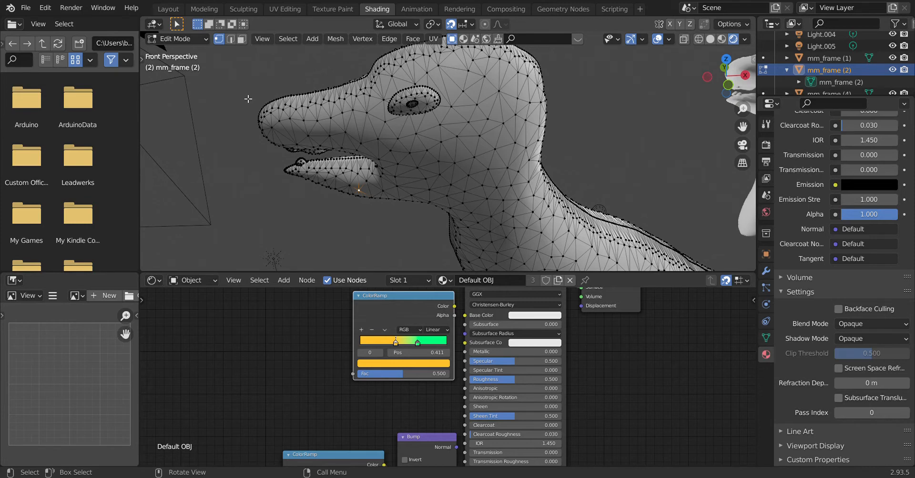
left_click(48, 10)
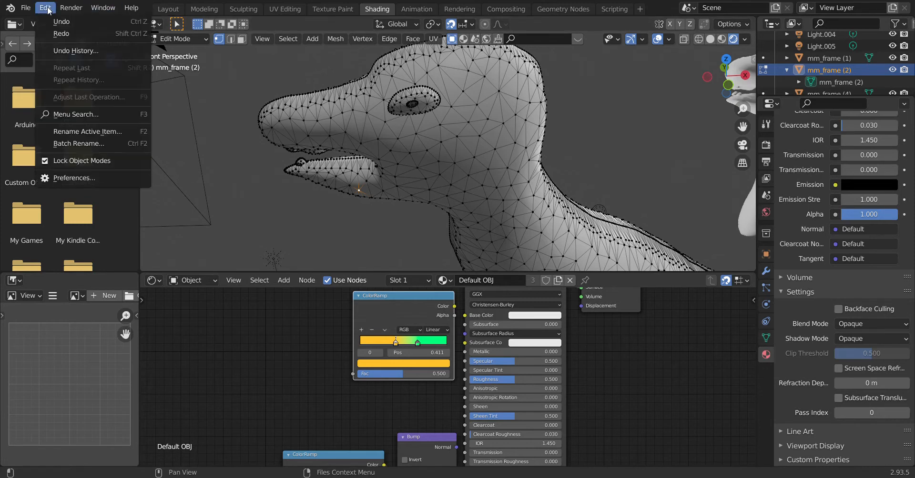
left_click(52, 21)
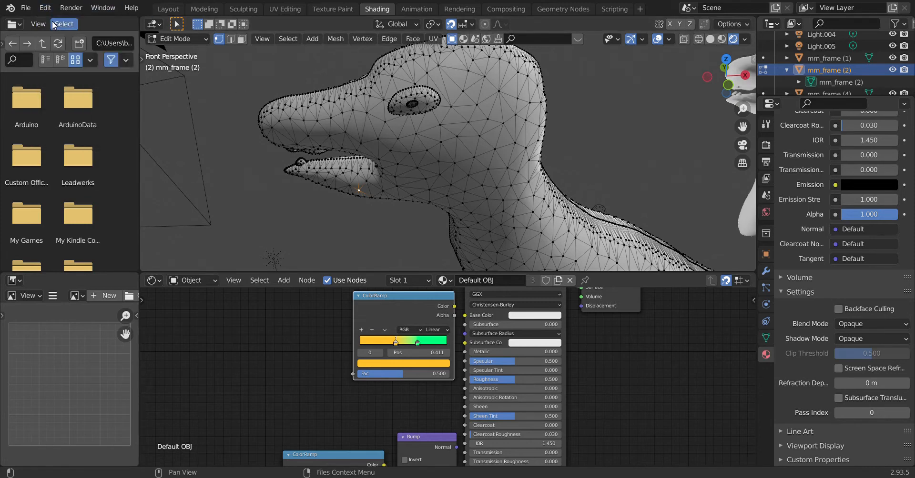
left_click(45, 8)
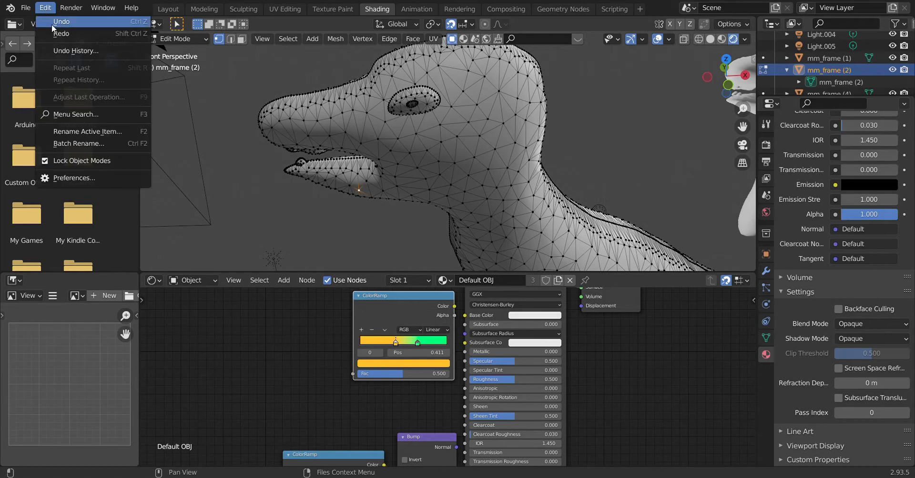
left_click(52, 24)
left_click(52, 24)
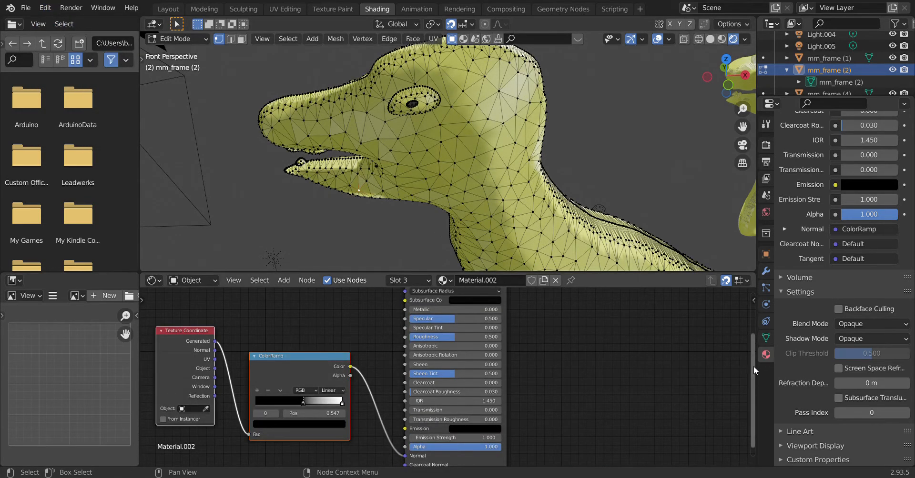
- Redo one change to make Default OBJ the active material, and check its ColorRamp and Bump node links
left_click_drag(753, 367, 748, 293)
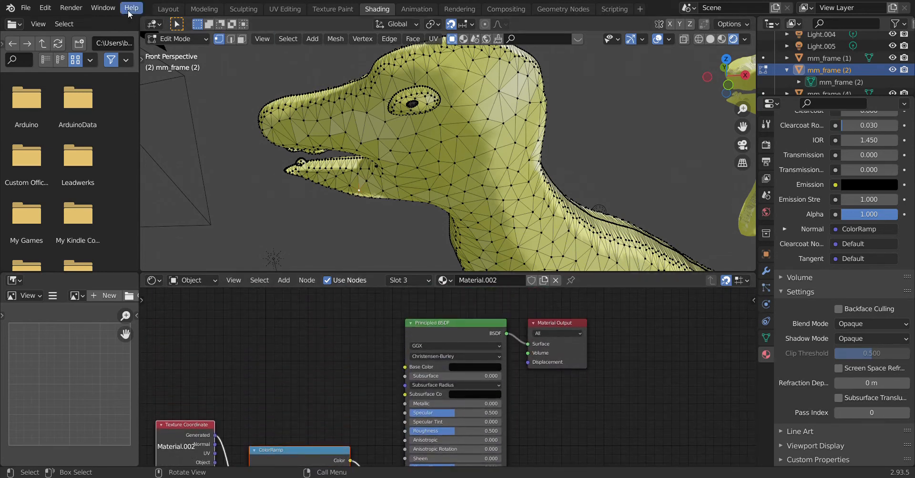
left_click(45, 8)
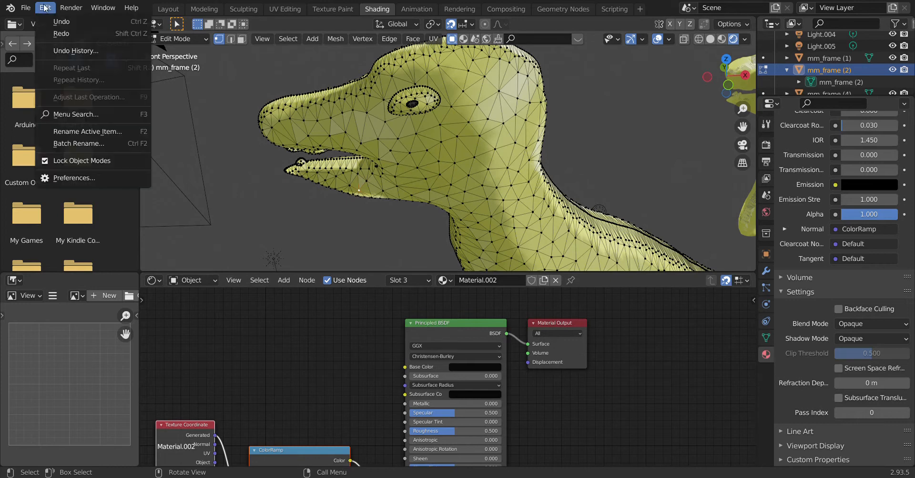
left_click(55, 32)
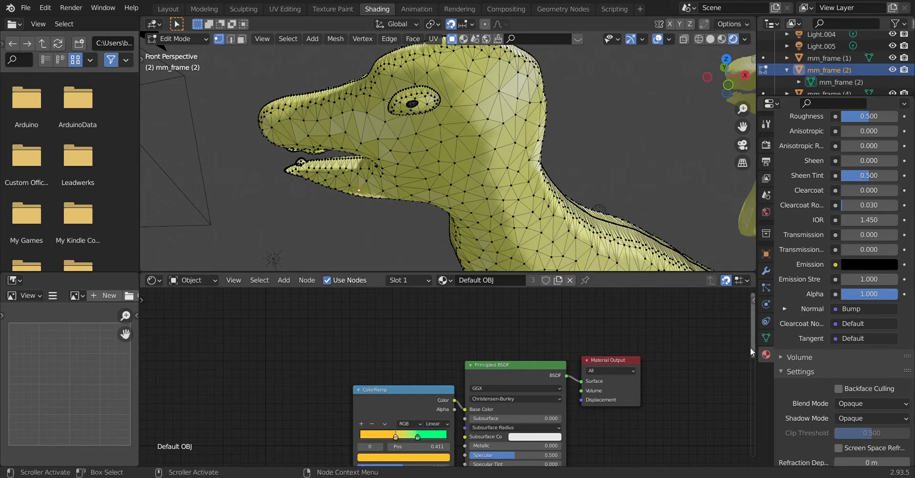
left_click_drag(753, 322, 747, 414)
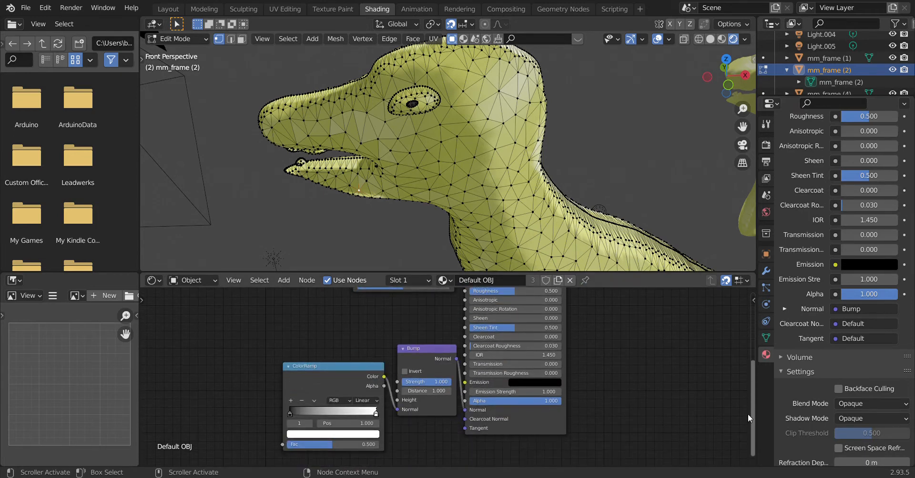
left_click_drag(747, 415, 740, 353)
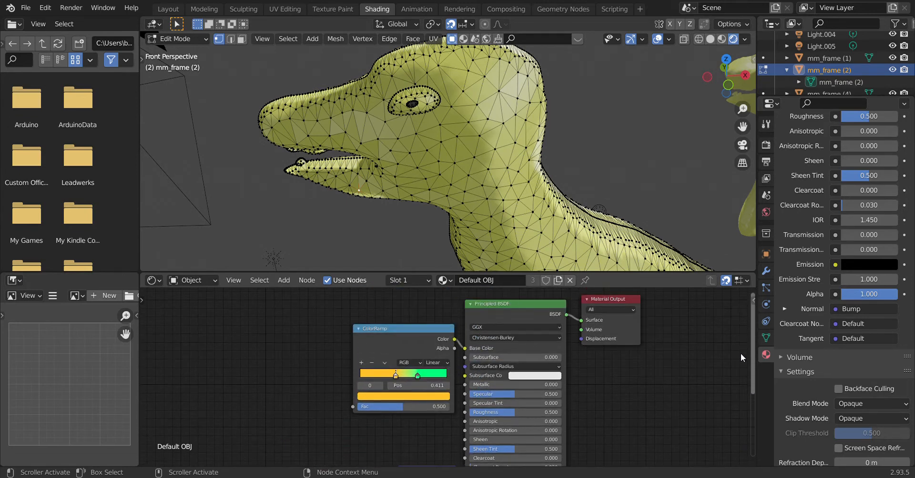
- Undo back to Material.002 to inspect its nodes, and redo the change to return to Default OBJ
left_click(46, 8)
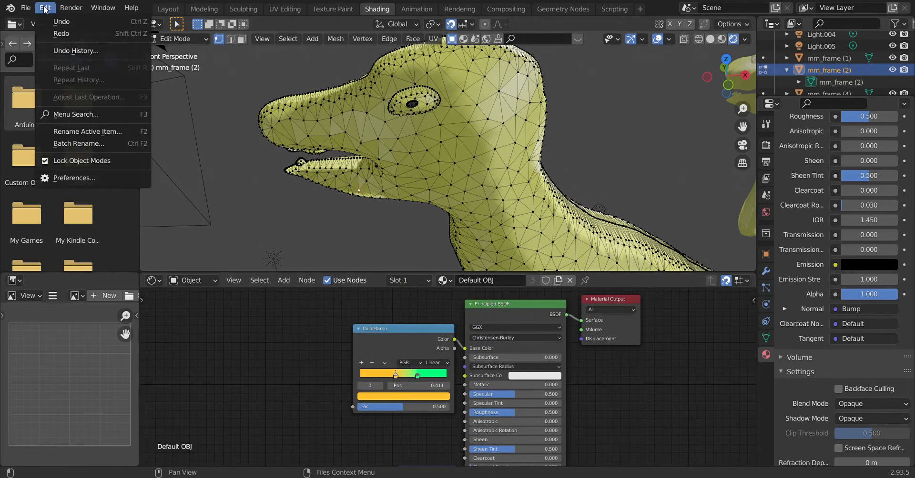
left_click(47, 22)
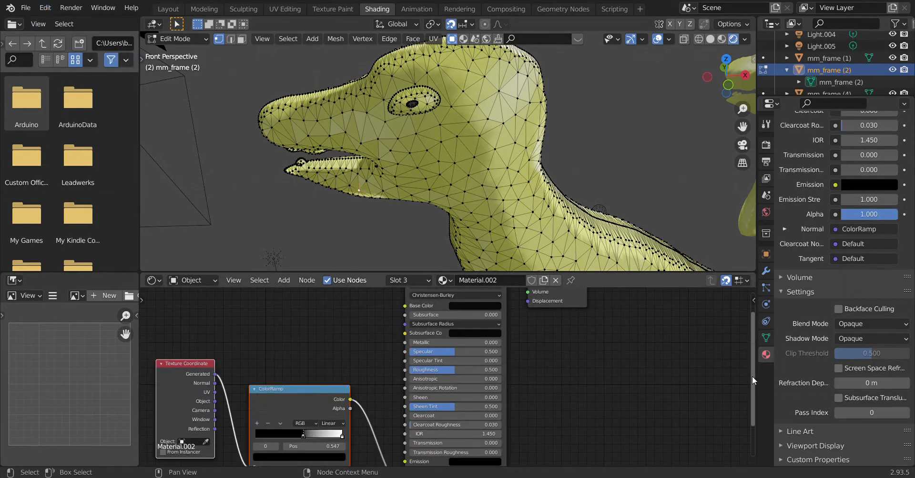
left_click_drag(751, 377, 758, 303)
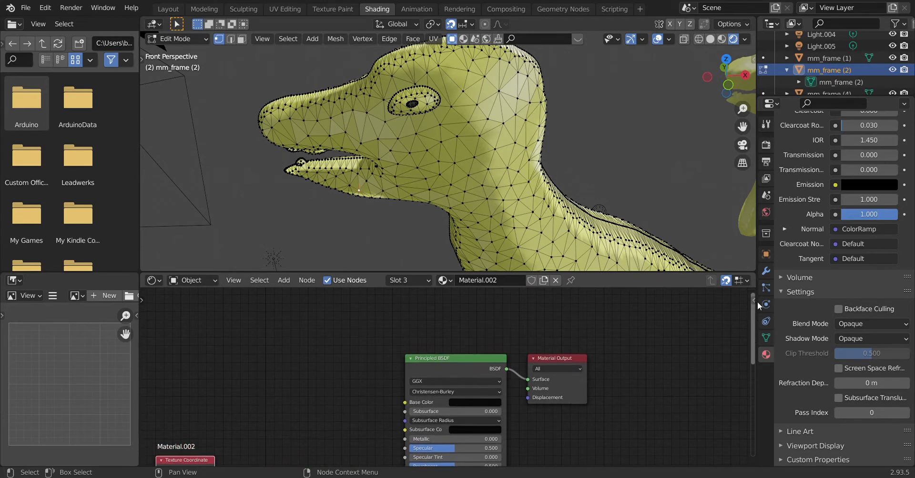
left_click(48, 8)
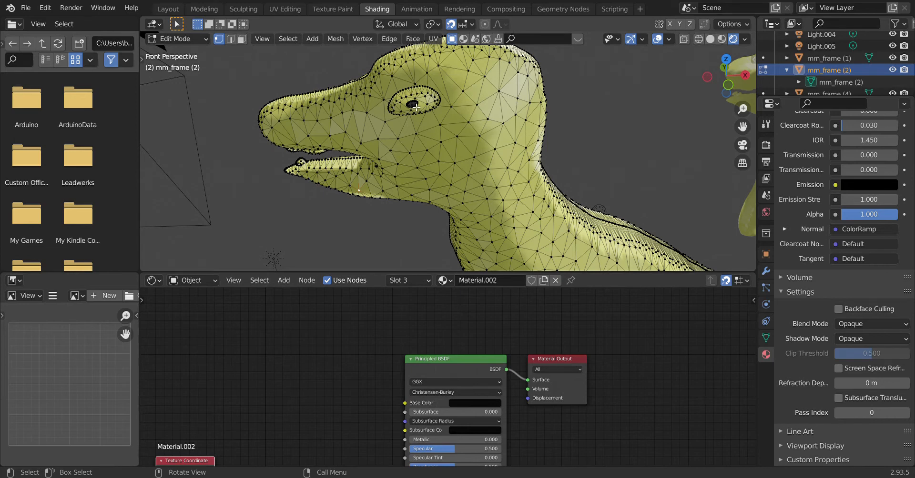
left_click(45, 8)
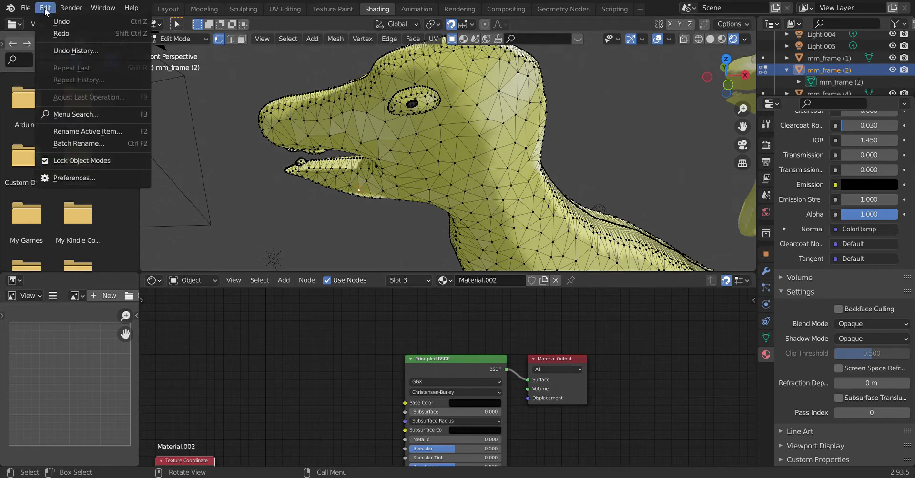
left_click(62, 33)
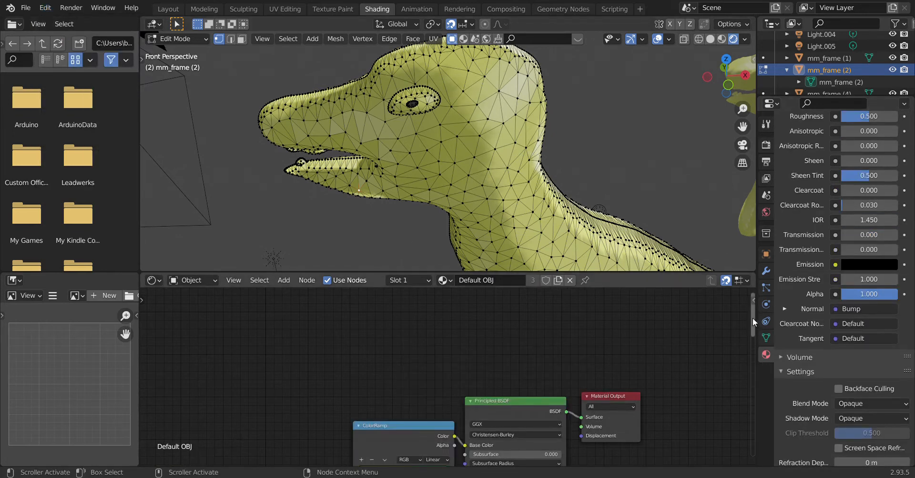
left_click_drag(753, 318, 751, 359)
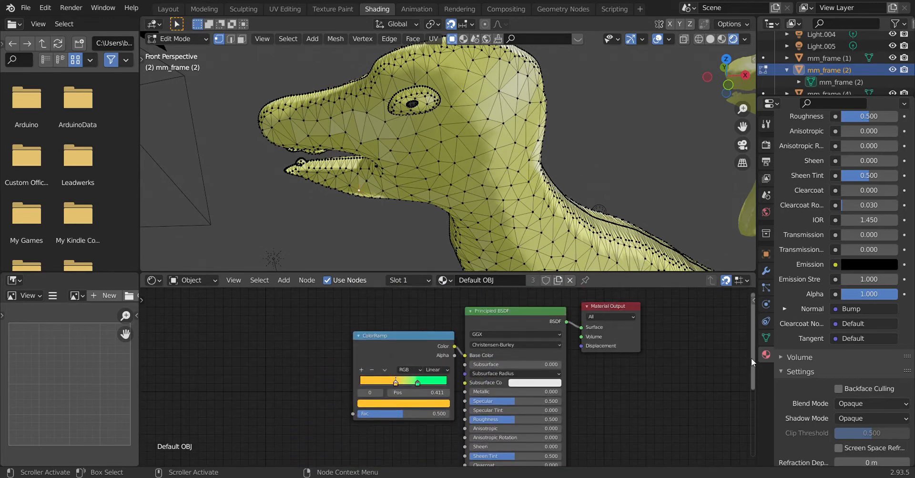
left_click_drag(750, 358, 731, 364)
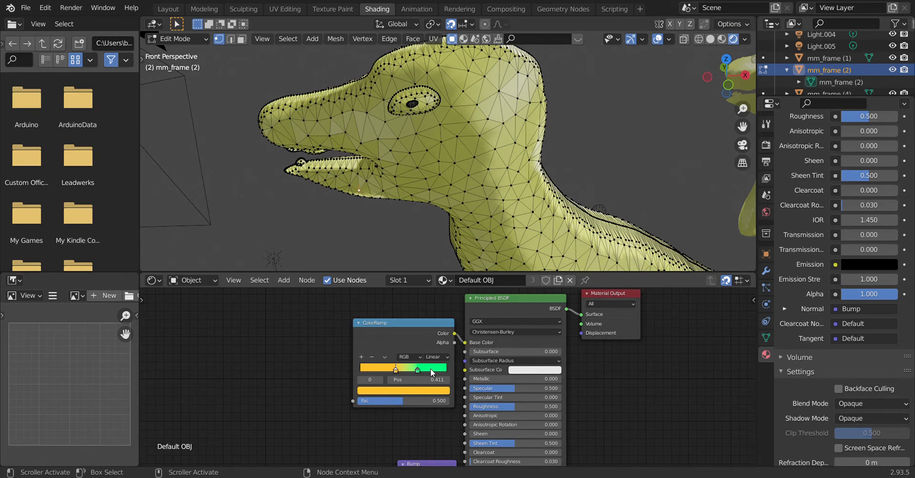
- Compare the dinosaur in Solid, Material Preview and Rendered viewport shading, and examine Default OBJ's surface properties and node links
left_click(709, 39)
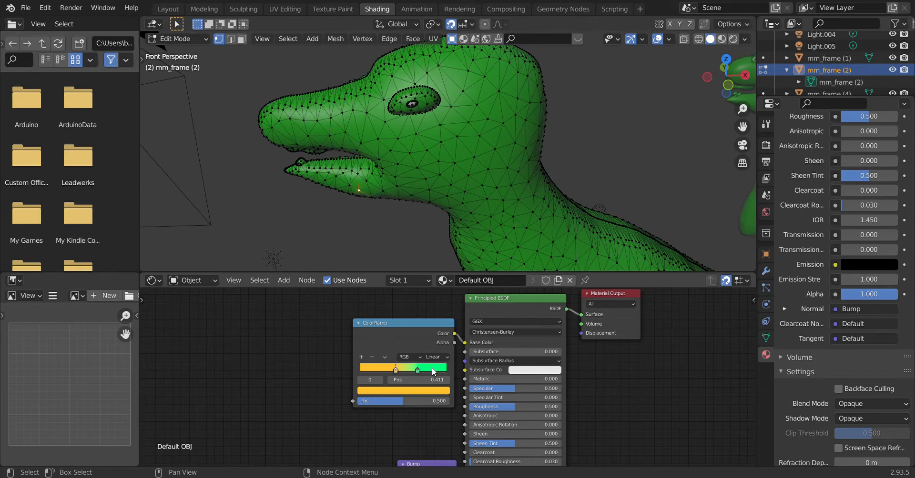
left_click_drag(912, 336, 817, 199)
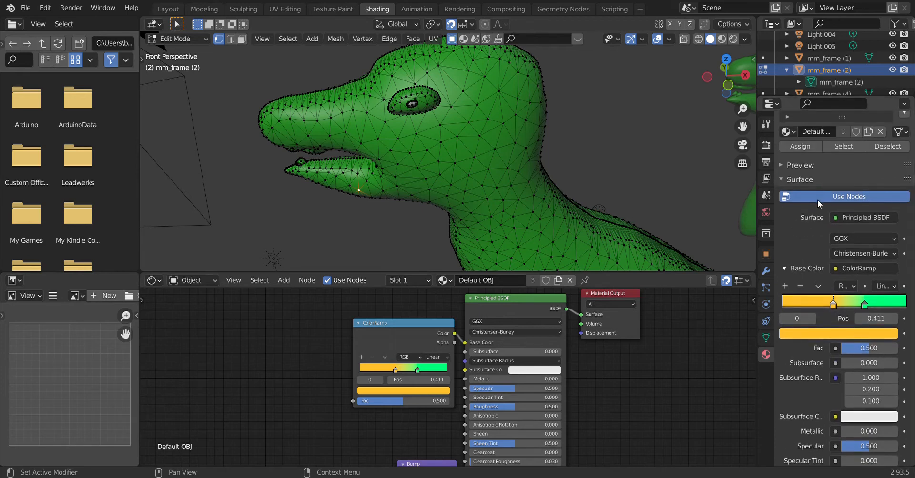
left_click(721, 40)
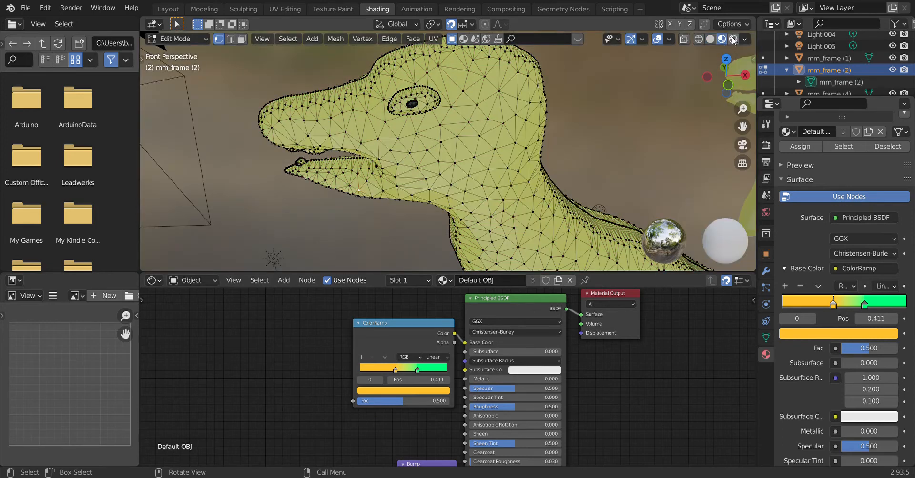
left_click(733, 40)
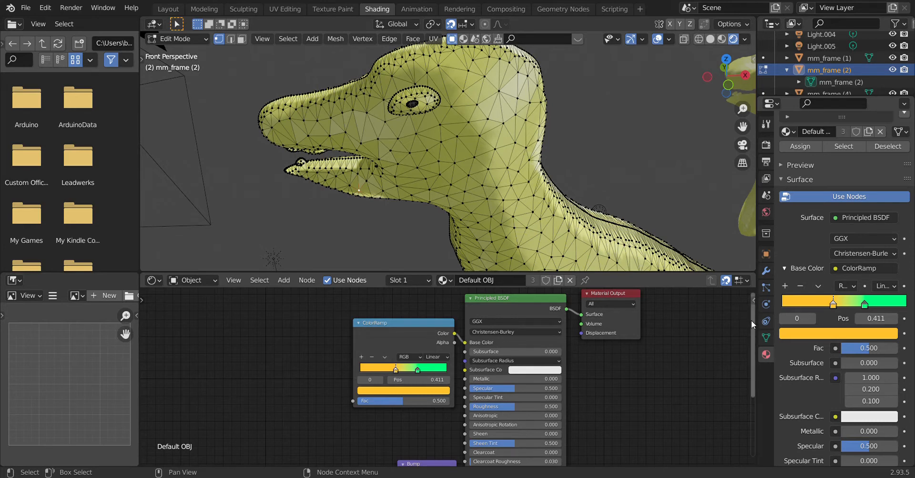
left_click_drag(753, 321, 738, 408)
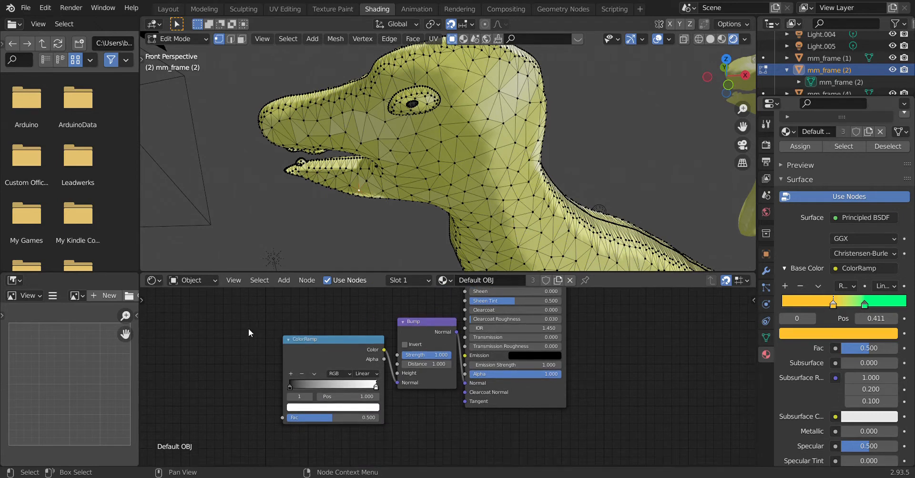
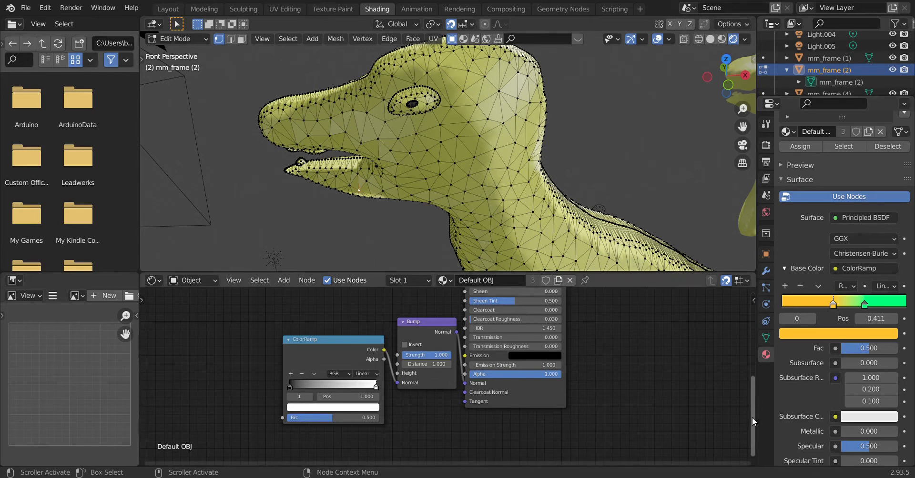
left_click_drag(751, 418, 752, 347)
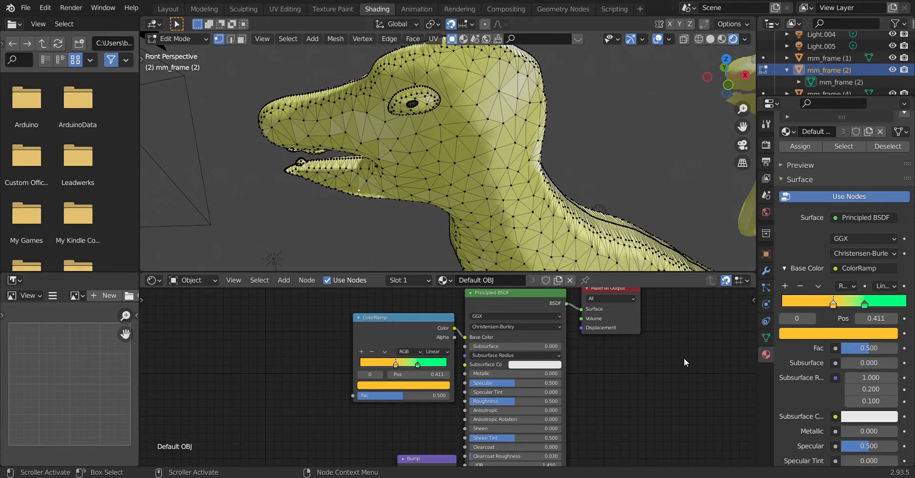
- Examine Default OBJ's ColorRamp and Bump node chains, and view the dinosaur's eye in Object Mode before returning to Edit Mode
left_click_drag(750, 333, 748, 410)
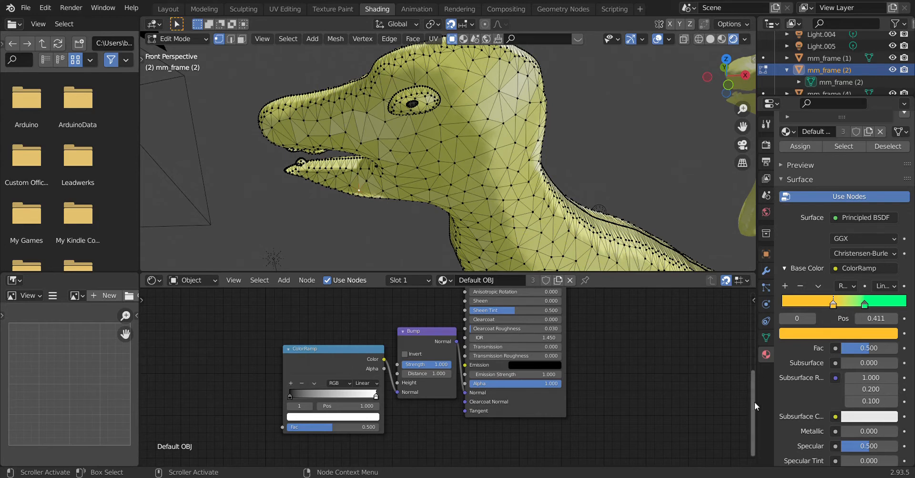
left_click_drag(753, 402, 755, 321)
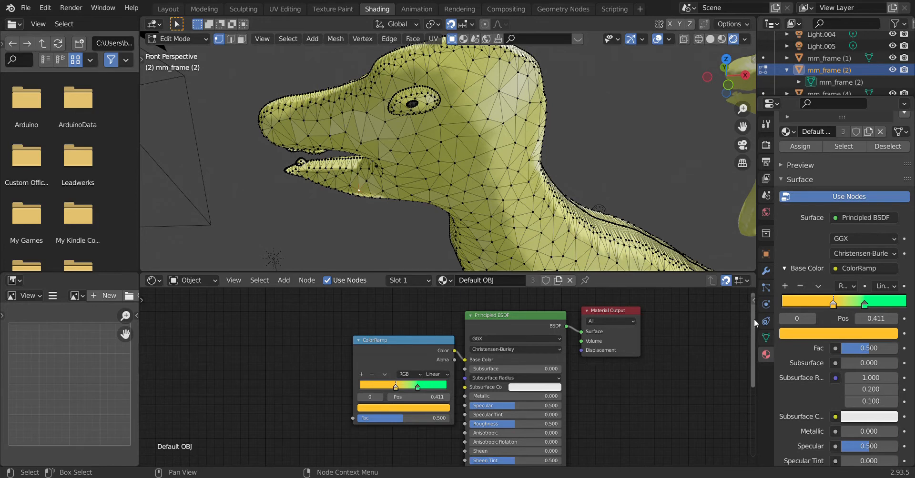
left_click_drag(754, 318, 764, 335)
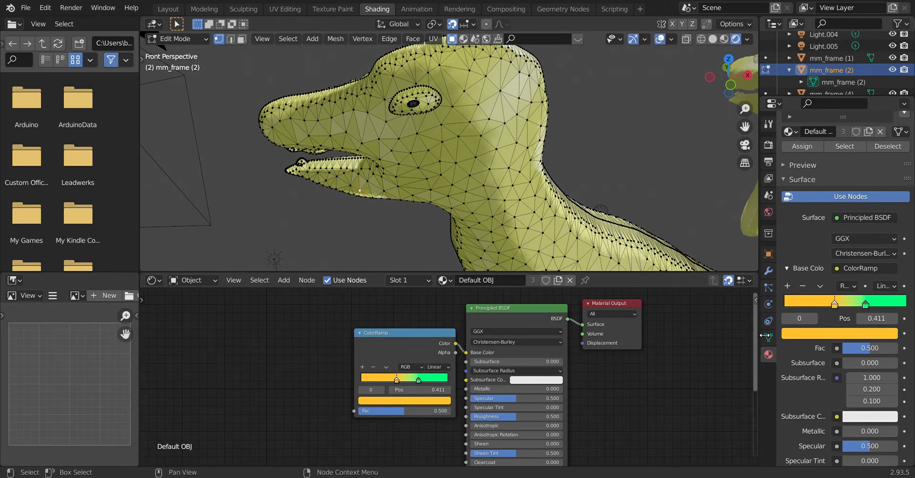
left_click_drag(755, 322, 740, 402)
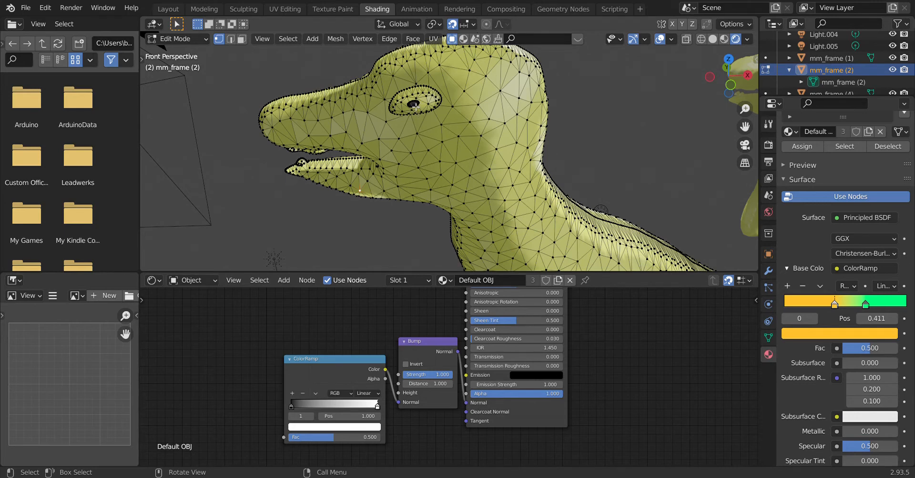
left_click(202, 38)
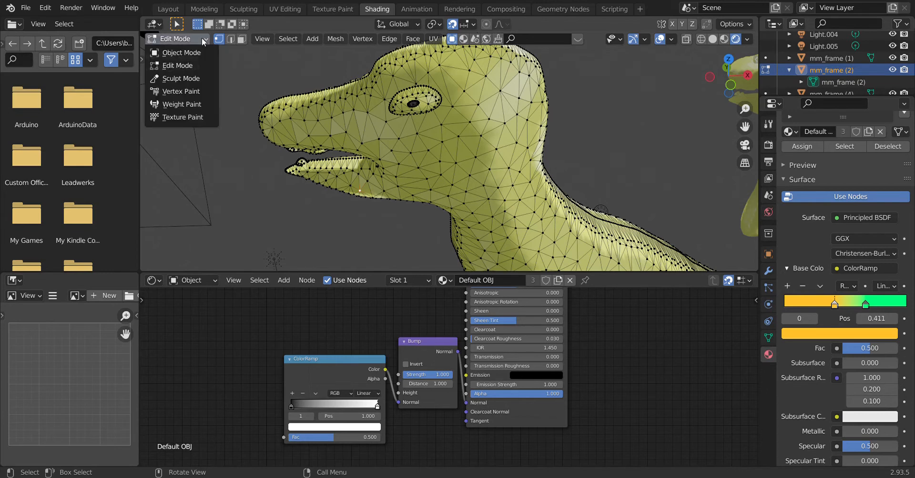
left_click(200, 52)
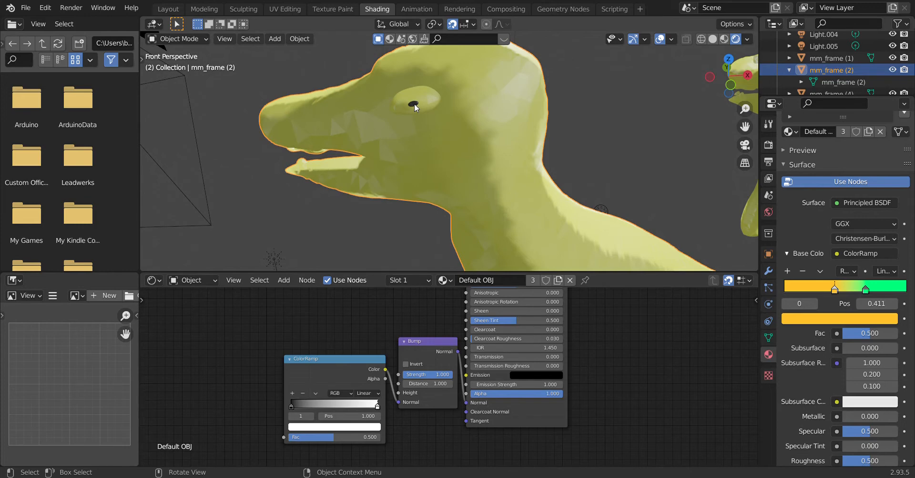
left_click(205, 40)
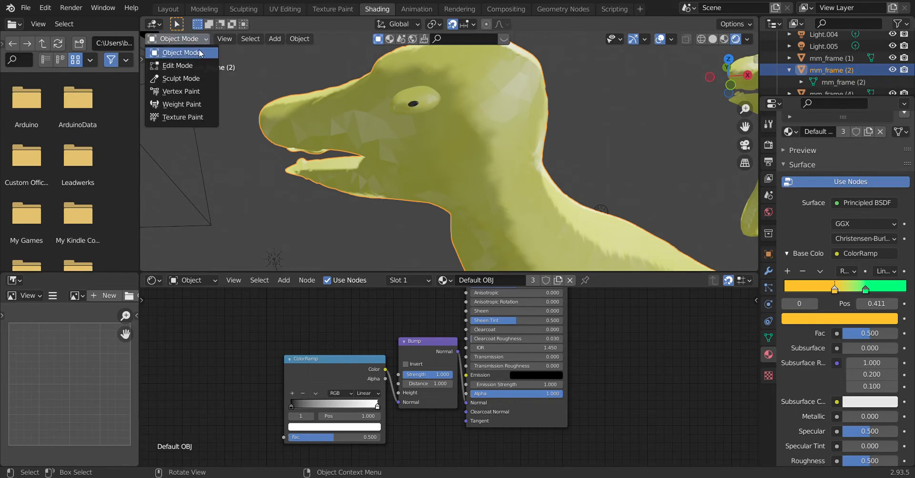
left_click(190, 67)
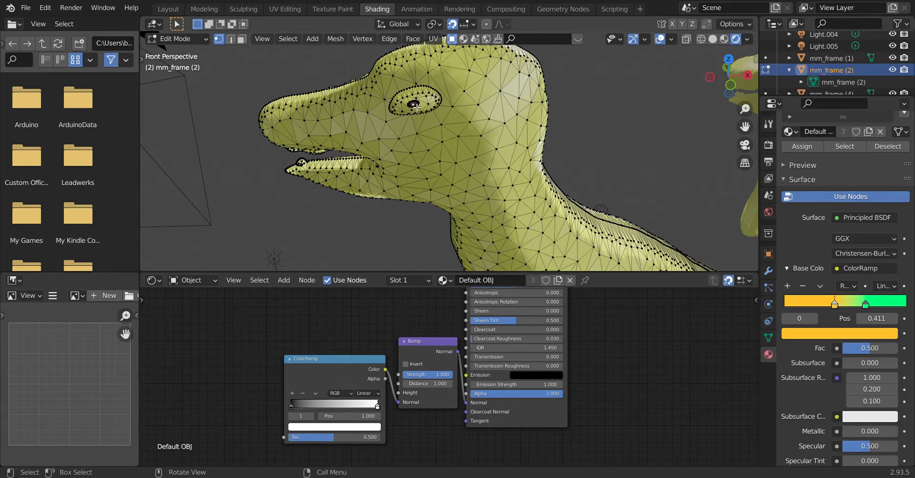
- Select all geometry linked to the dinosaur's pupil, grab it in place, and clear the selection
key("ctrl")
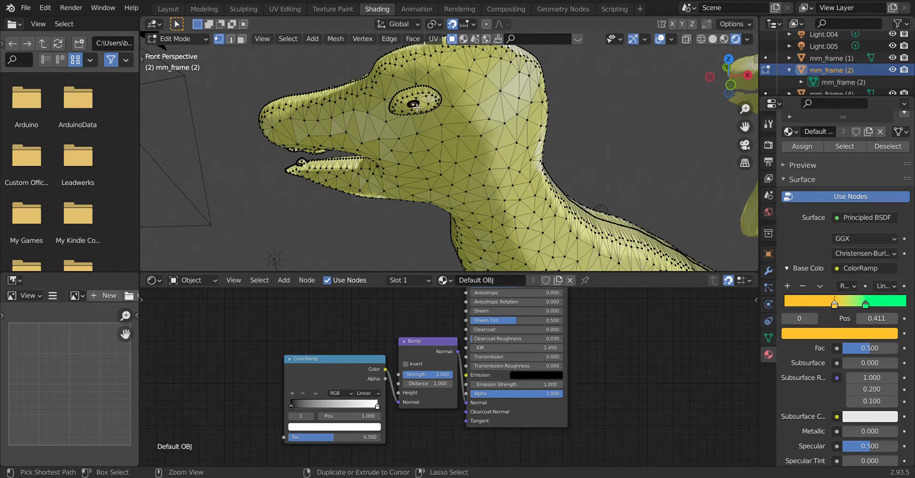
key("ctrl+l")
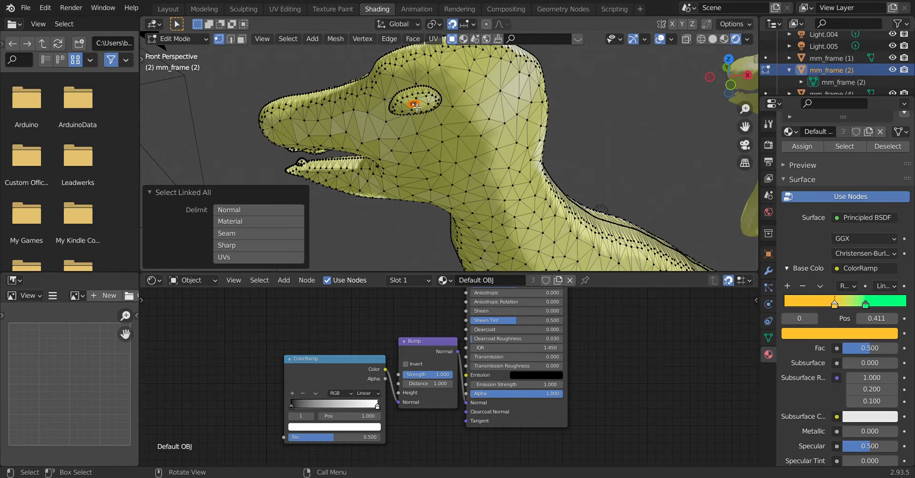
key("g")
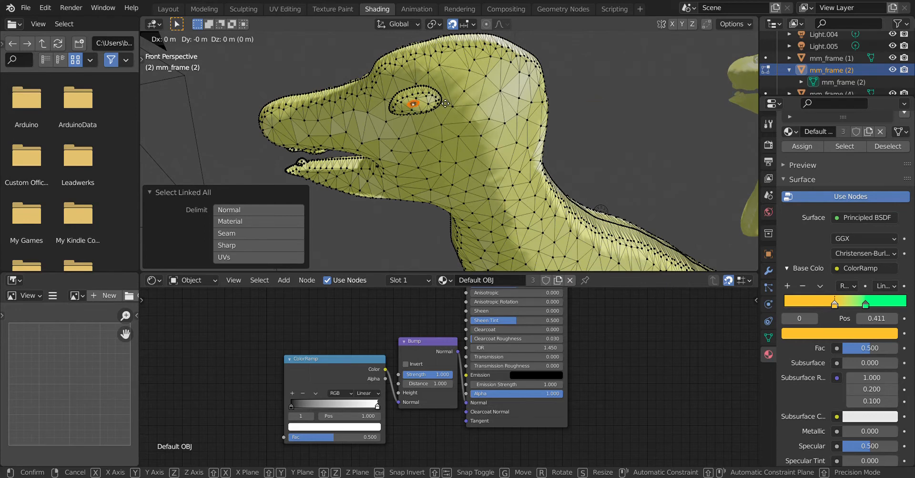
left_click(418, 107)
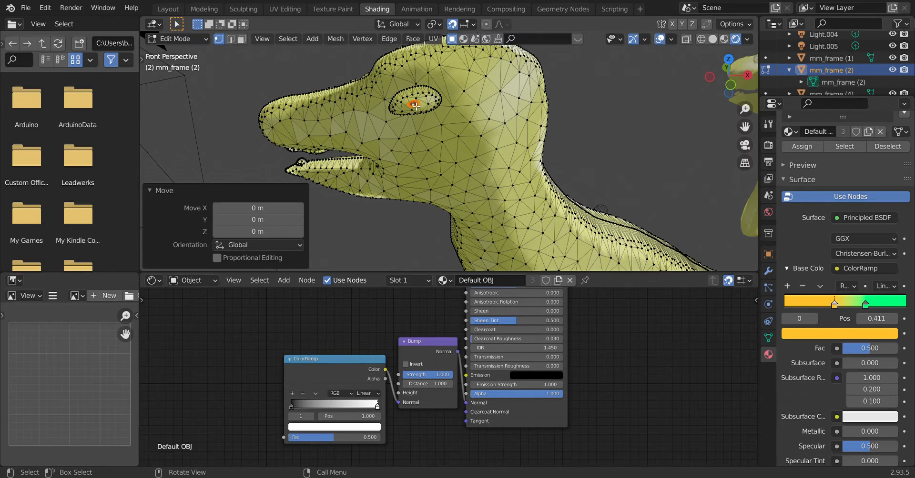
key("alt+a")
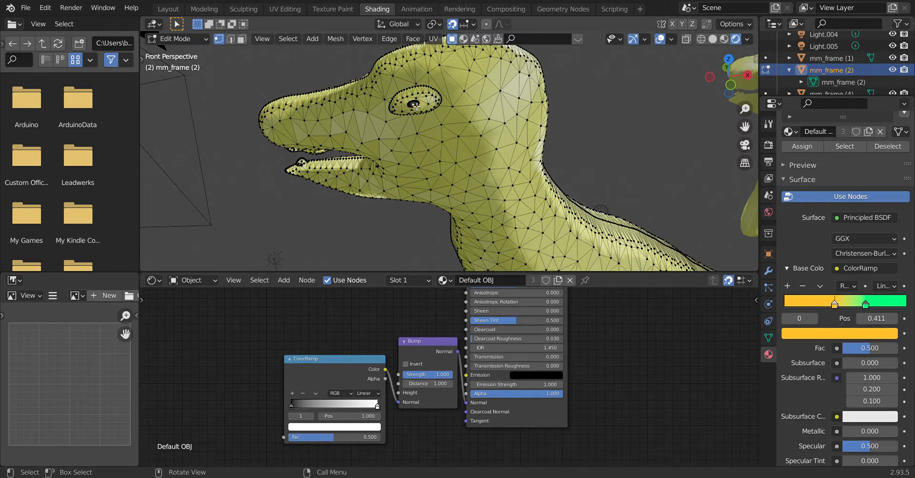
- Reselect the pupil's linked geometry and grab it in place, and box-select the brow vertices above the eye
key("ctrl+l")
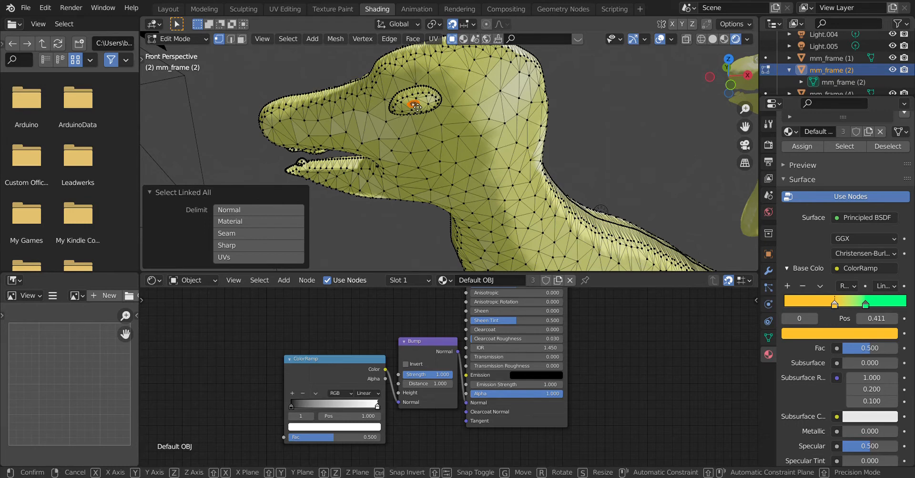
key("g")
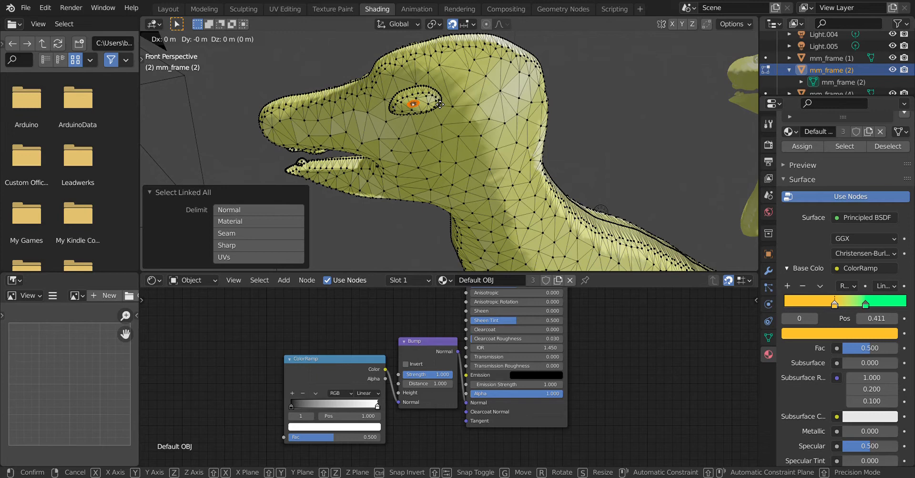
left_click(416, 107)
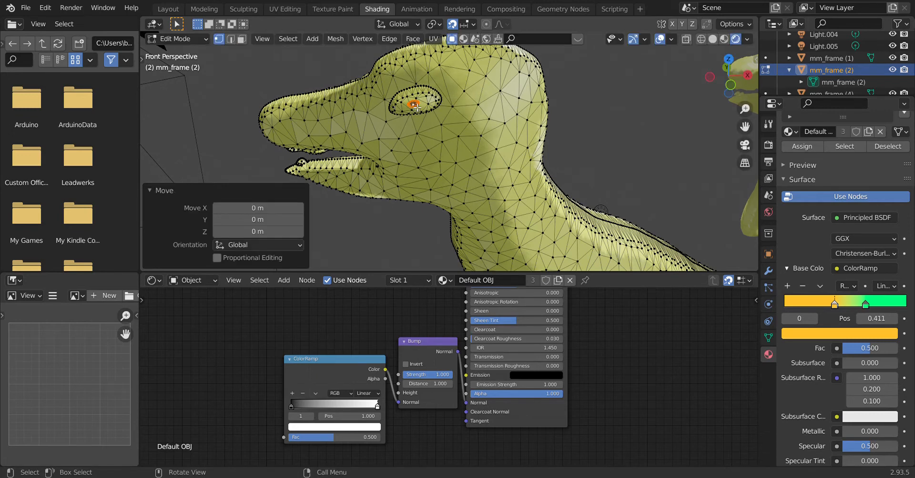
key("b")
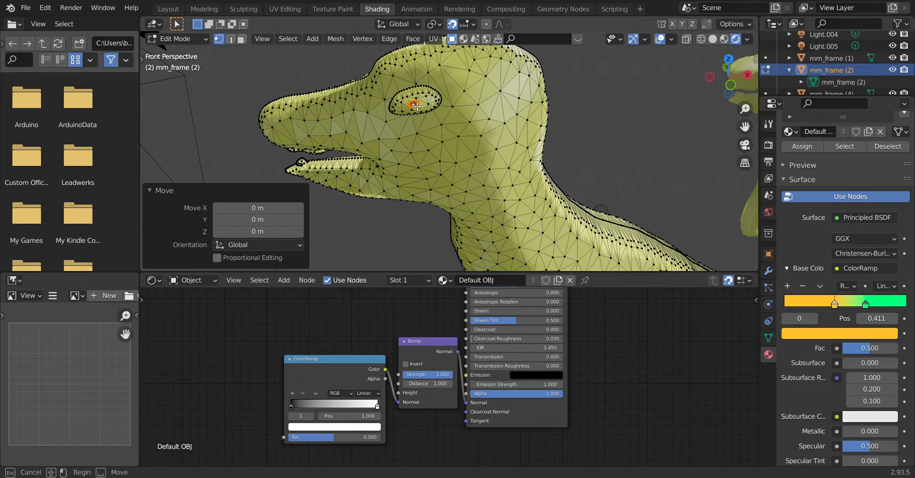
left_click_drag(415, 105, 345, 62)
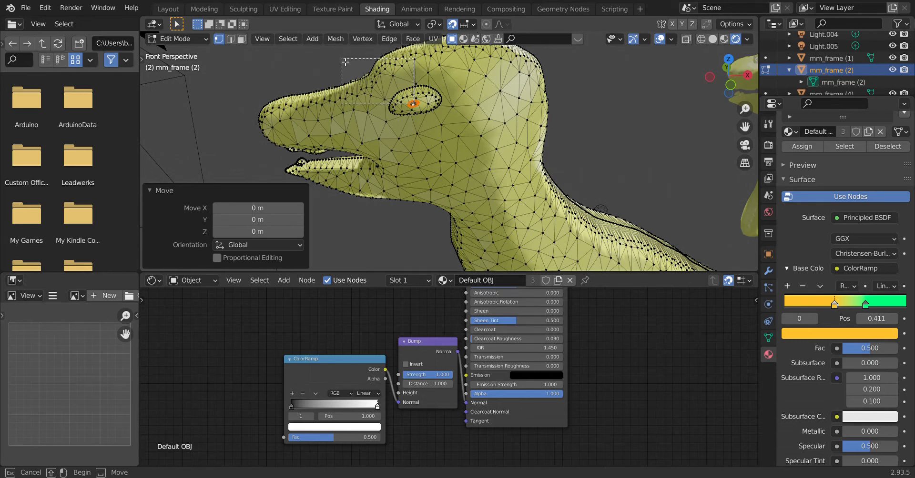
left_click_drag(345, 62, 345, 62)
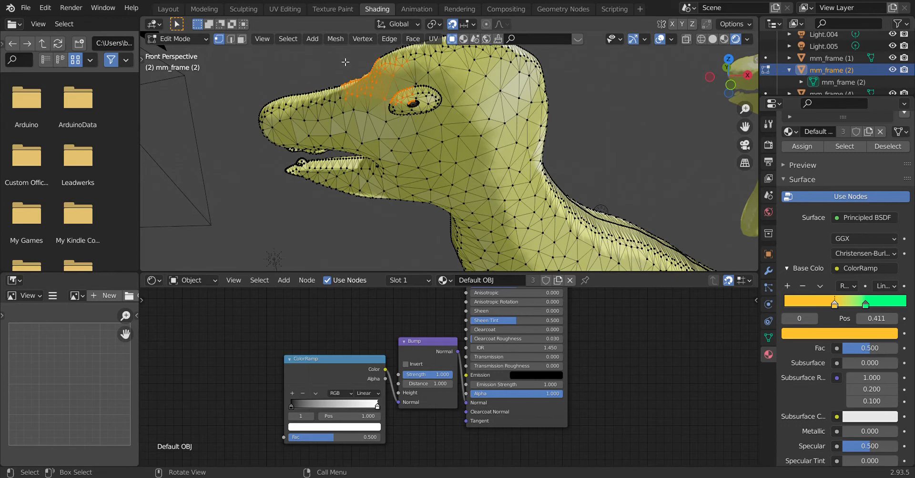
- Select the geometry linked to the pupil from one of its vertices, and undo that linked selection
left_click(418, 107)
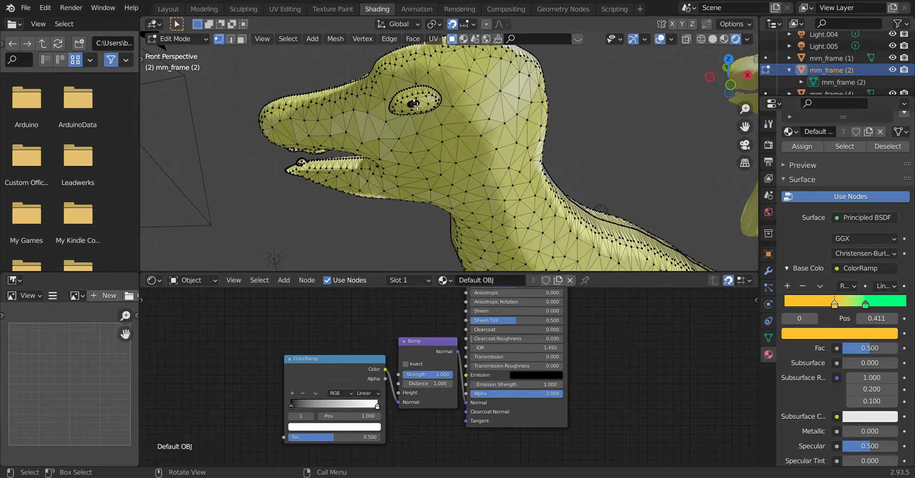
key("ctrl+l")
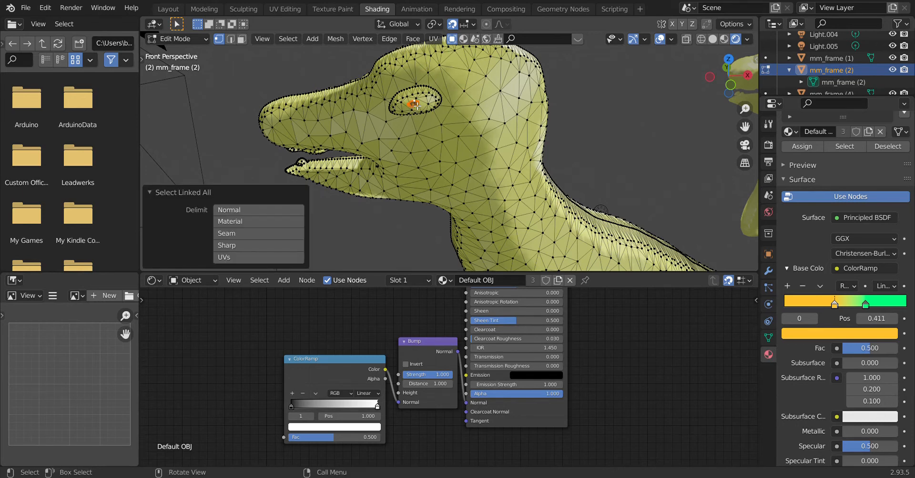
key("ctrl+z")
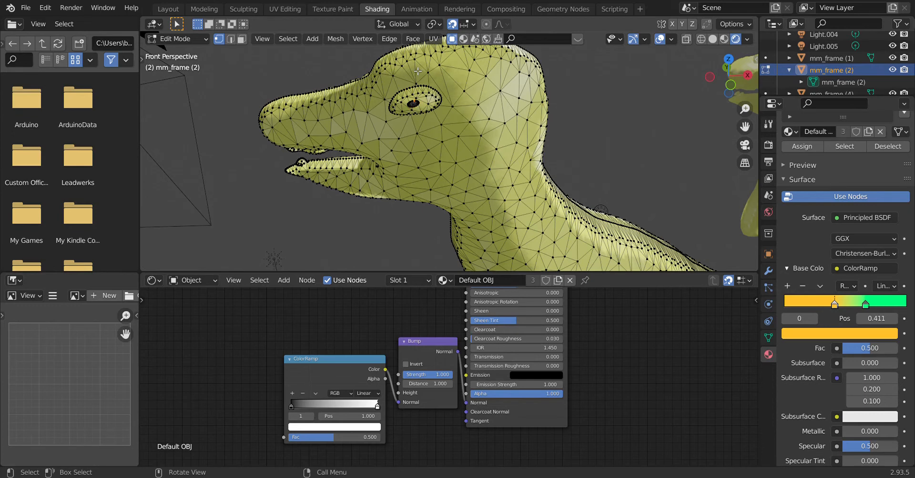
- Select the pupil's linked geometry, and replace it with a box selection of vertices along the eye's lower rear rim
left_click(418, 107)
left_click(464, 91, "shift")
key("ctrl+l")
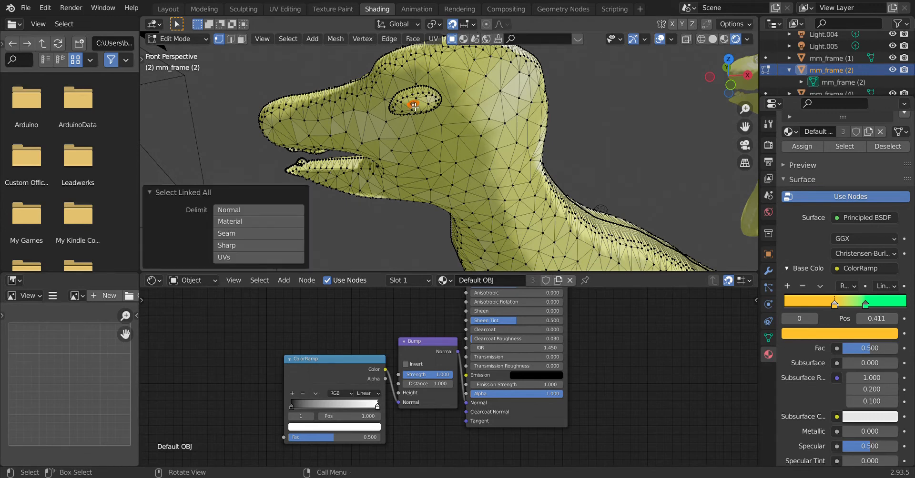
left_click_drag(415, 106, 438, 121)
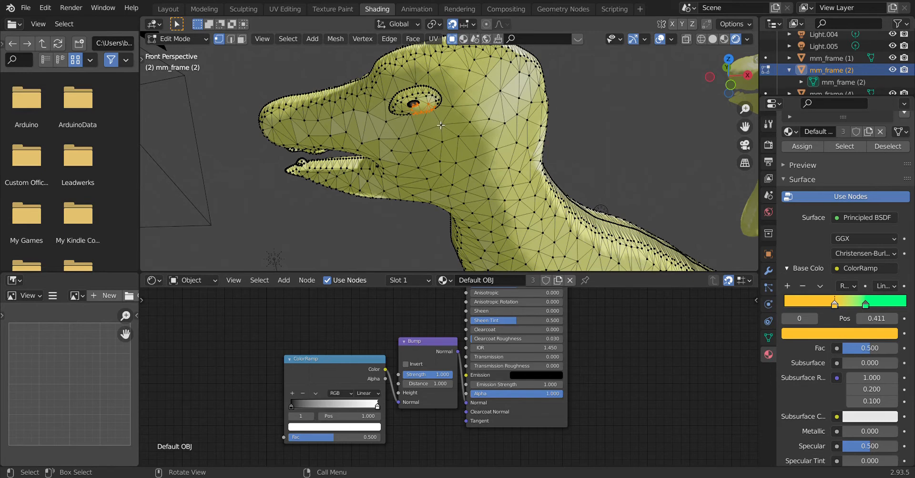
left_click_drag(424, 110, 437, 133)
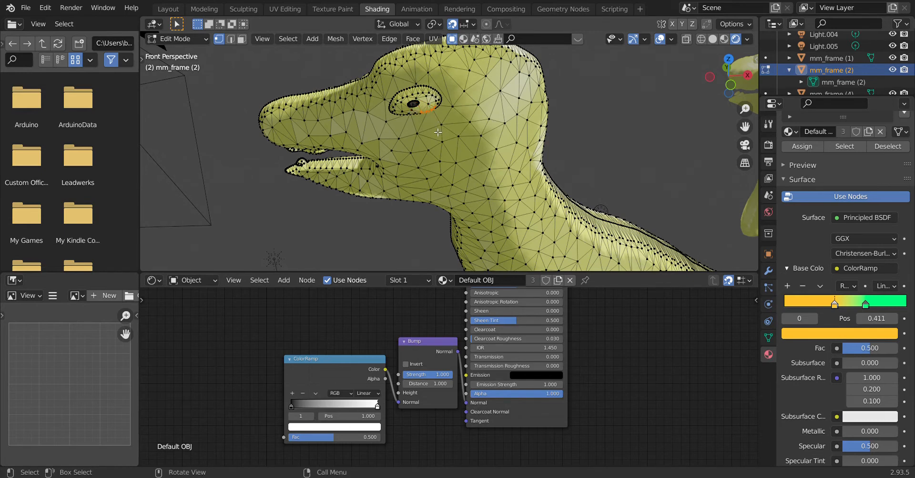
- Select the pupil's linked geometry and grab it in place, and box-select a strip of vertices from the pupil across the head
left_click(417, 106)
key("ctrl+l")
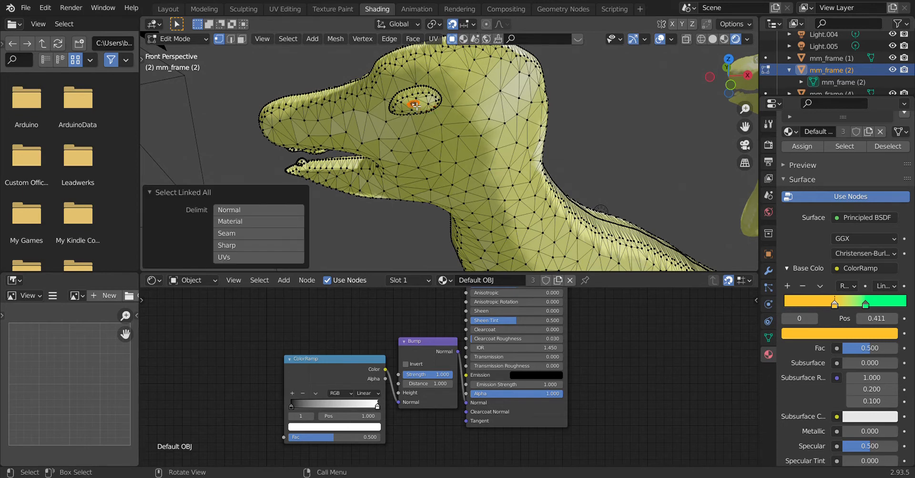
key("g")
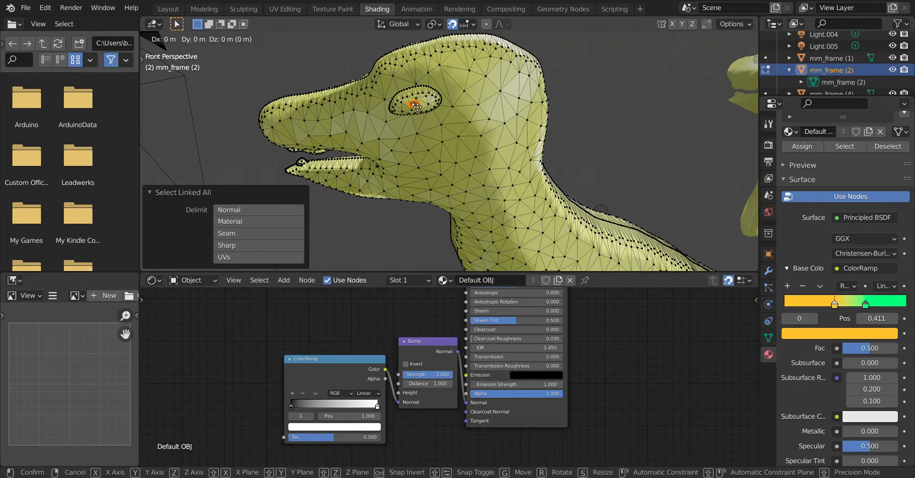
left_click(417, 106)
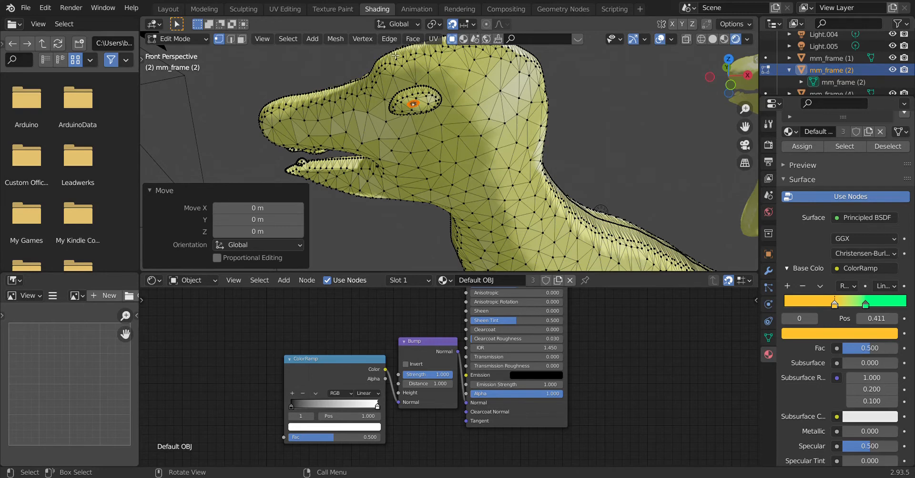
left_click_drag(413, 104, 601, 107)
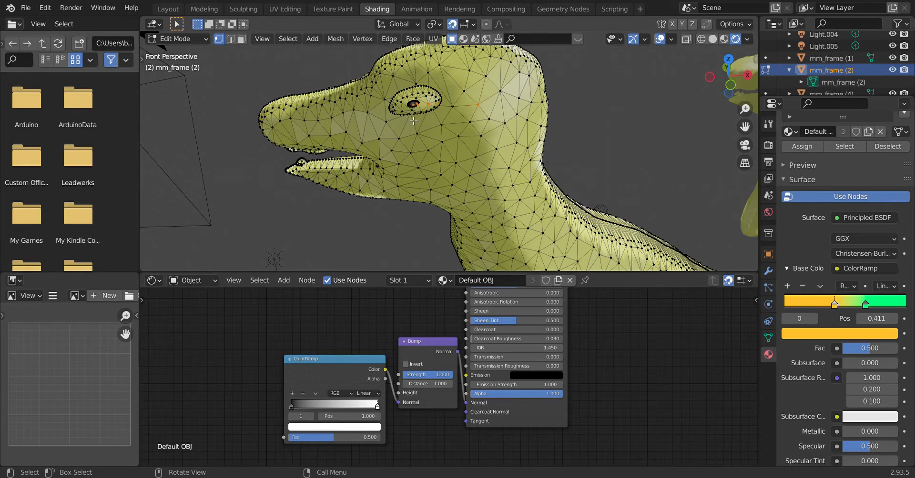
- Select an edge loop beside the pupil, replace it with the pupil's centre vertex, and grab that vertex in place
key("shift+grave")
key("w")
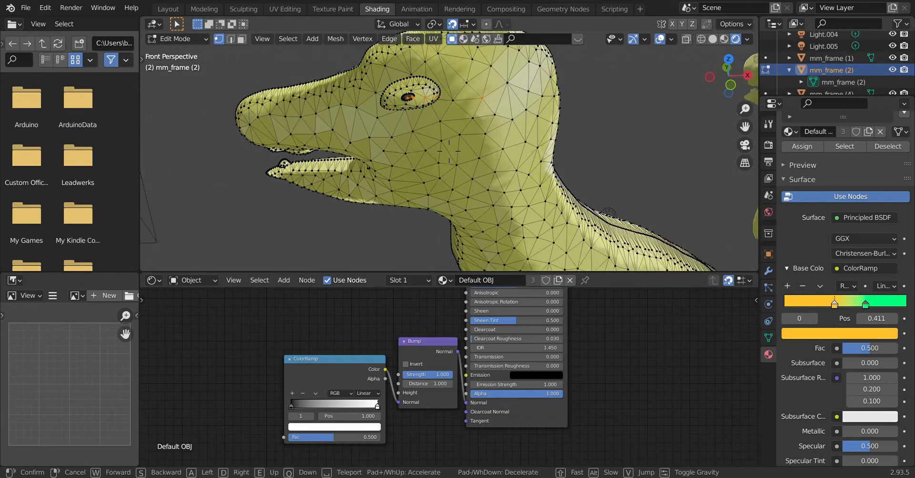
key("s")
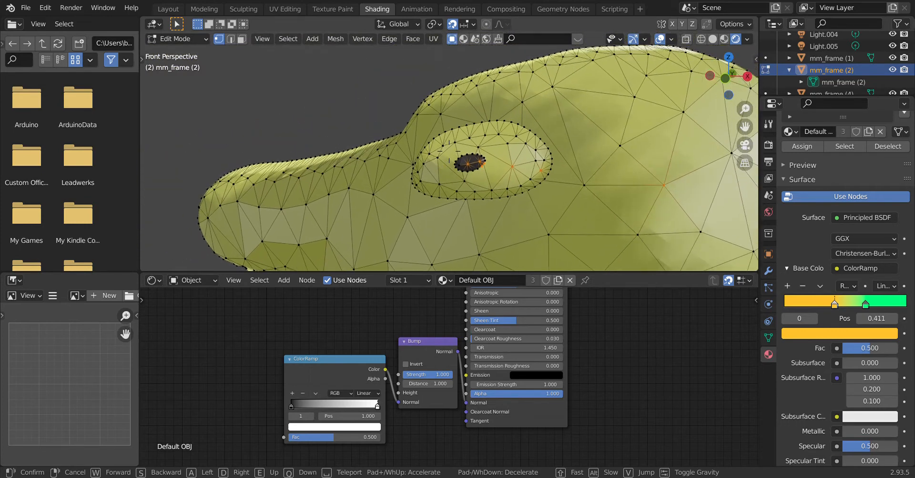
left_click(452, 155)
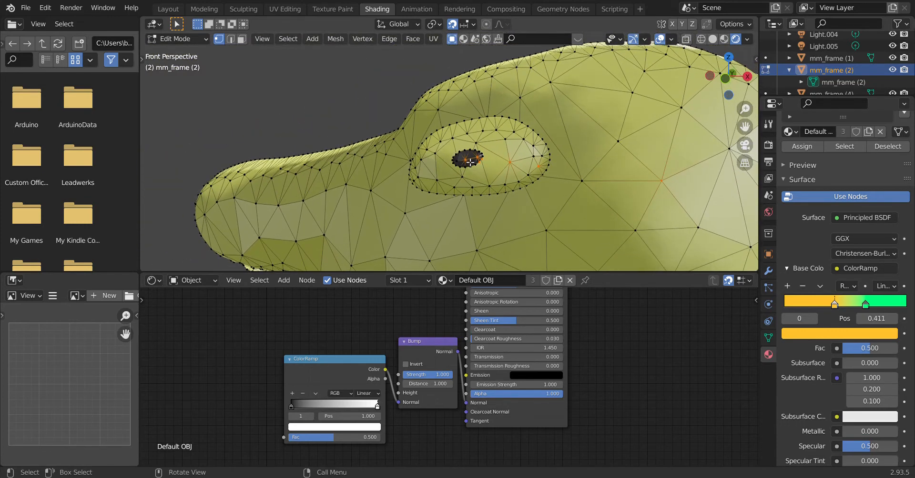
left_click(425, 157, "alt")
left_click(467, 160)
key("g")
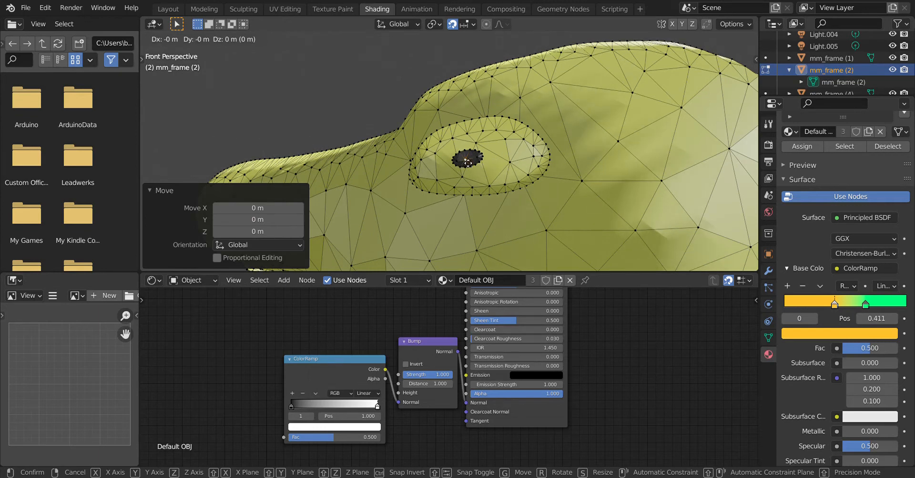
left_click(469, 162)
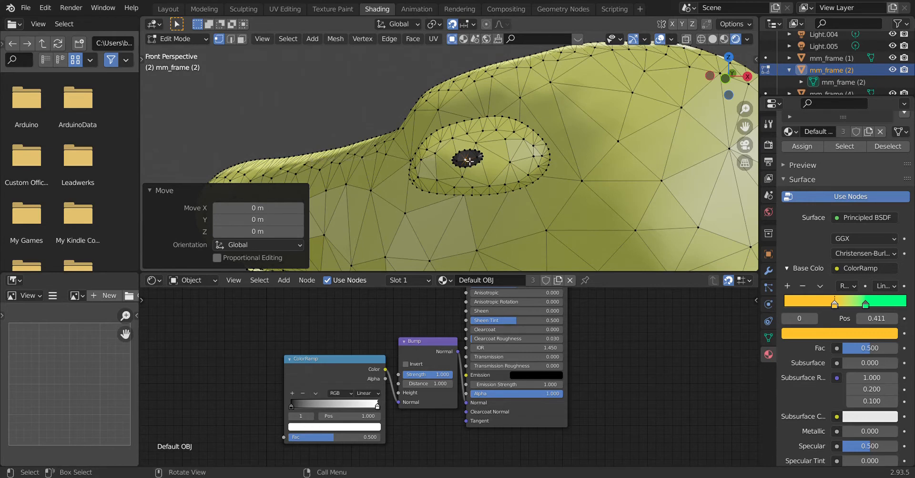
- Grab the pupil's centre vertex in place twice more, and scale it by -0.999 on all axes
key("g")
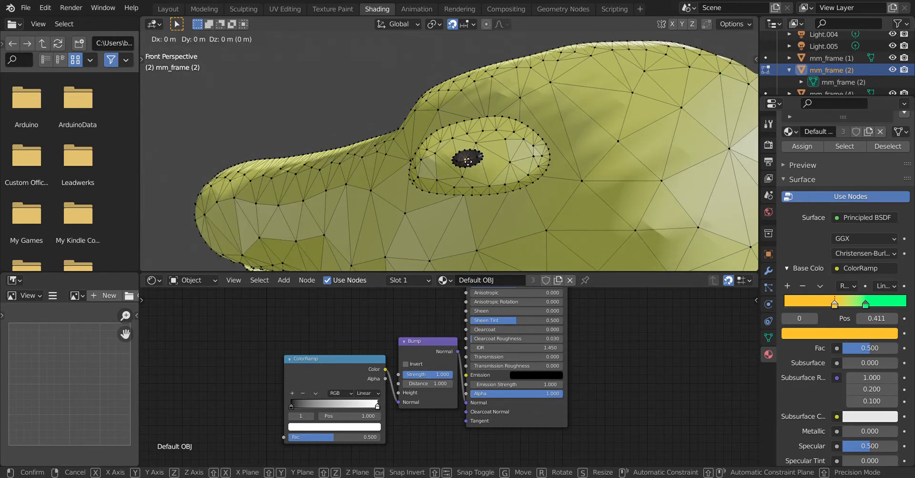
left_click(469, 162)
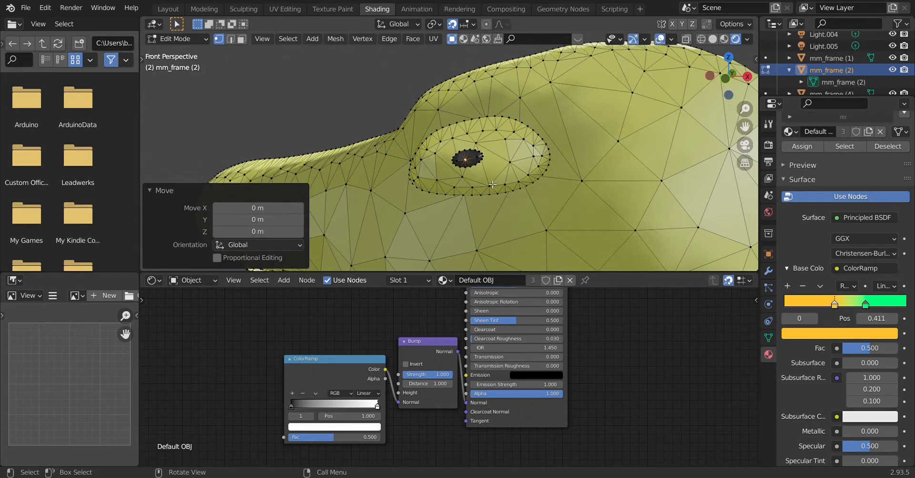
left_click(471, 164)
key("g")
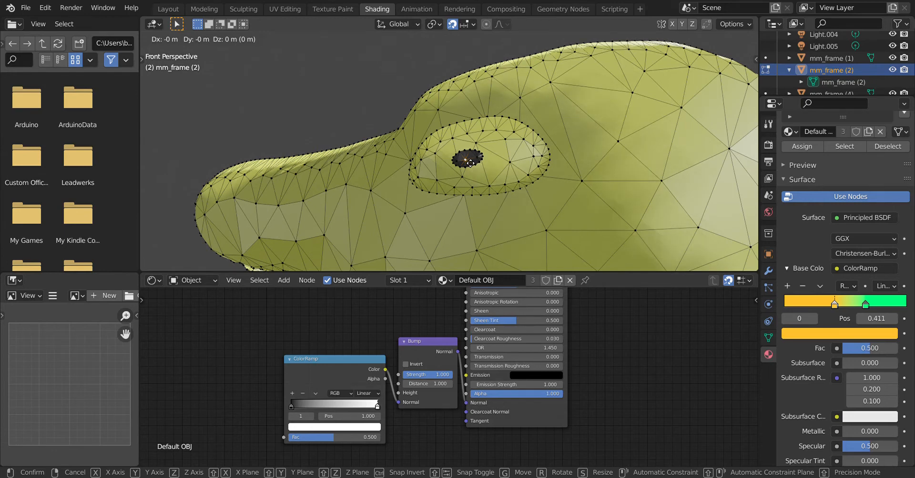
left_click(470, 162)
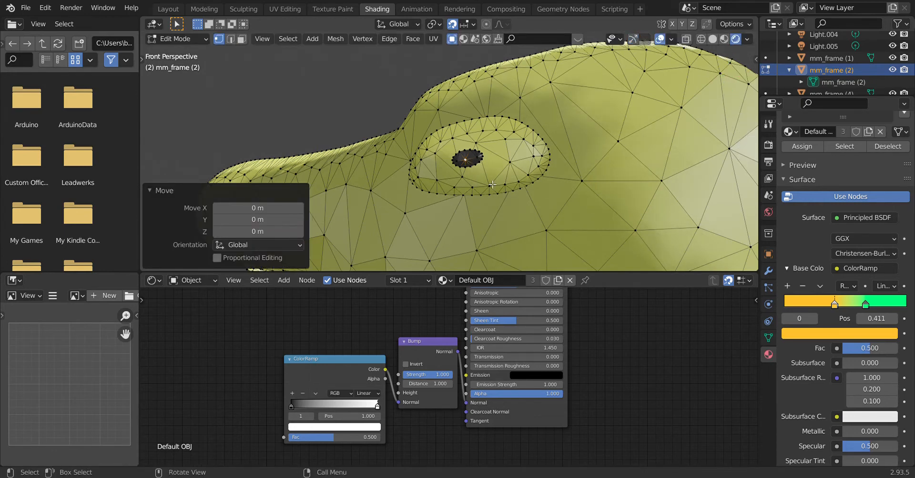
key("s")
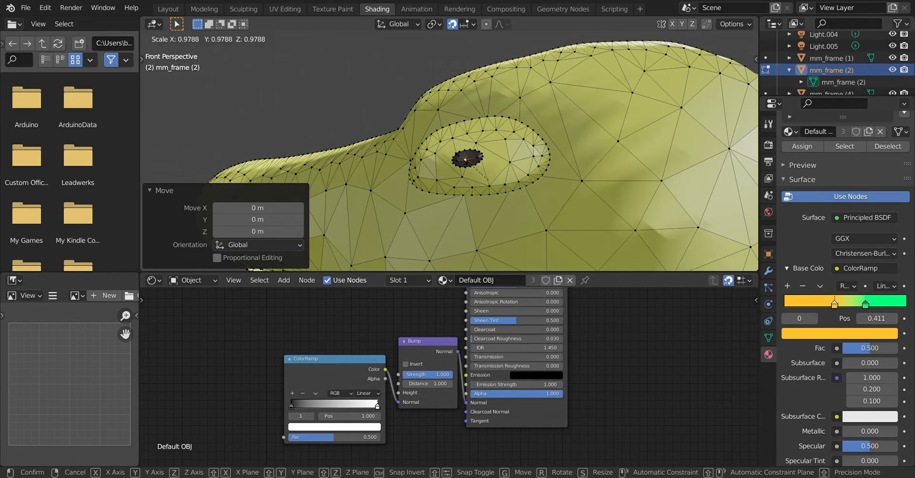
left_click(449, 139)
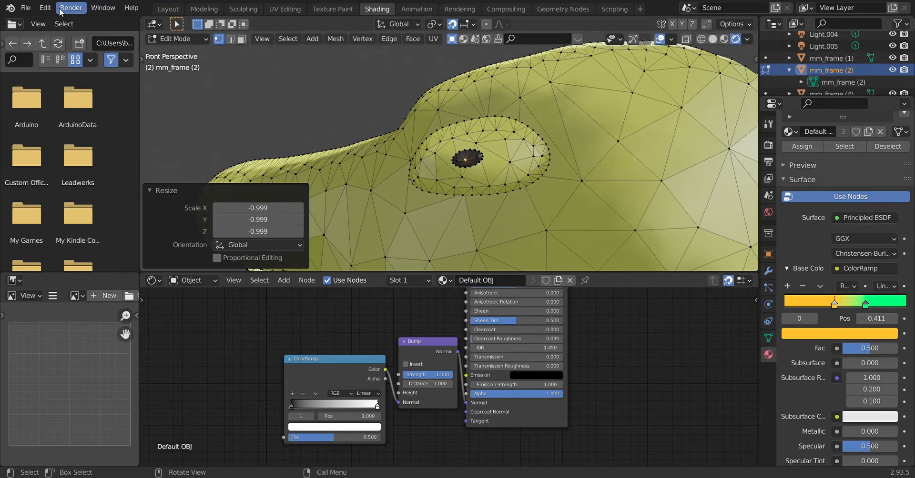
- Undo the scaling, the grabs and the selection of the pupil's centre vertex one operation at a time
left_click(44, 7)
left_click(55, 21)
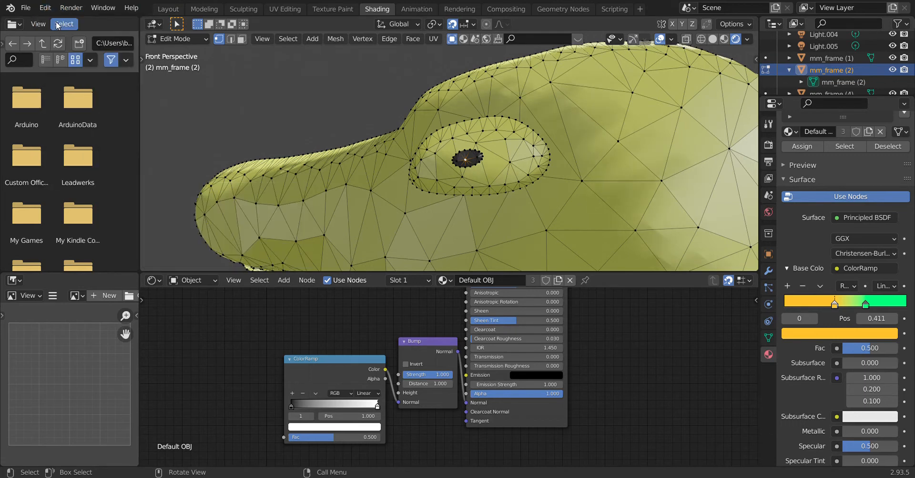
left_click(38, 7)
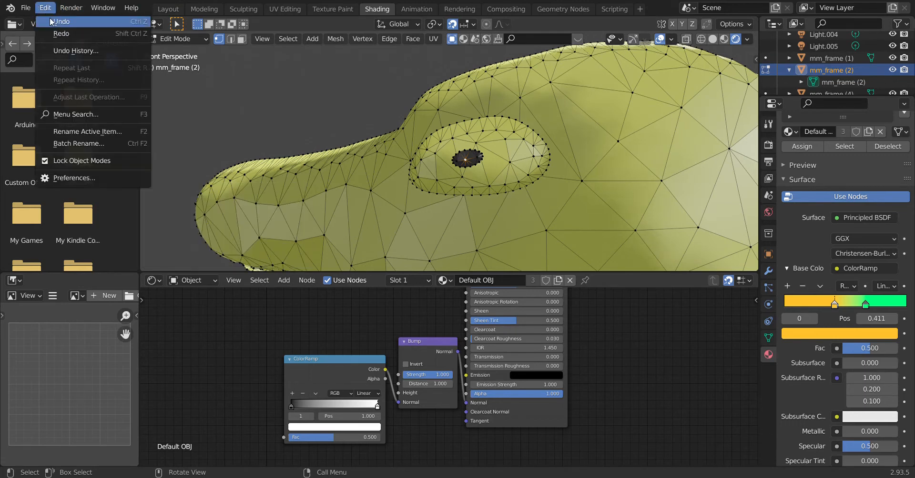
left_click(49, 19)
left_click(48, 8)
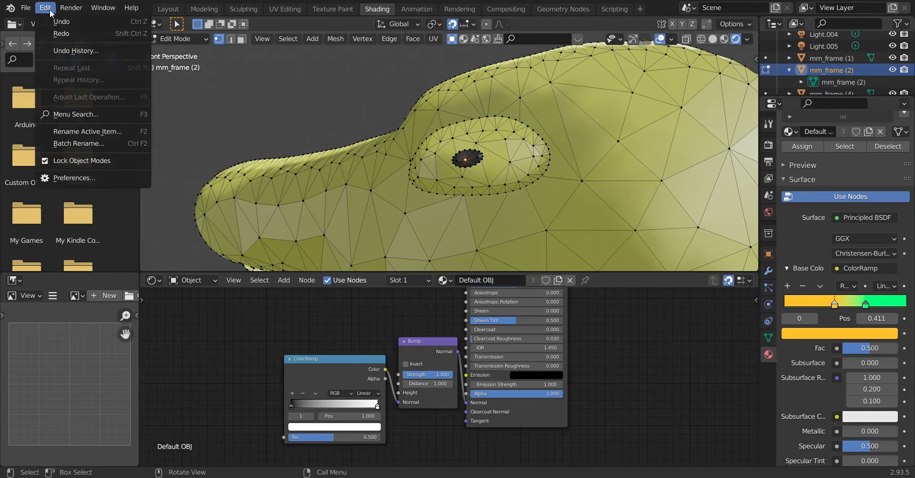
left_click(56, 23)
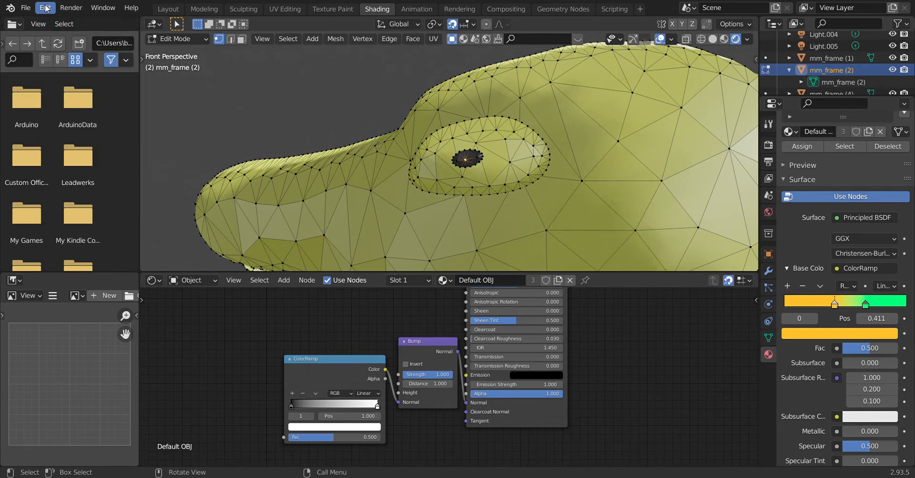
left_click(48, 9)
left_click(53, 21)
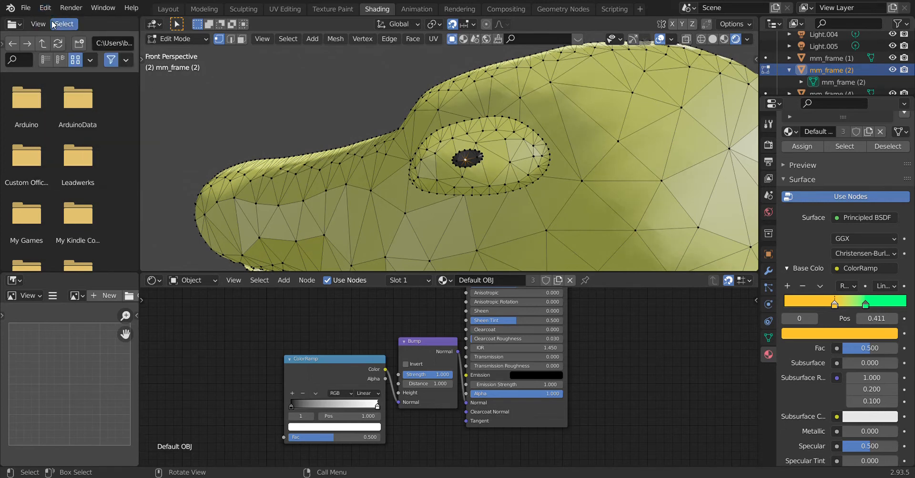
left_click(44, 9)
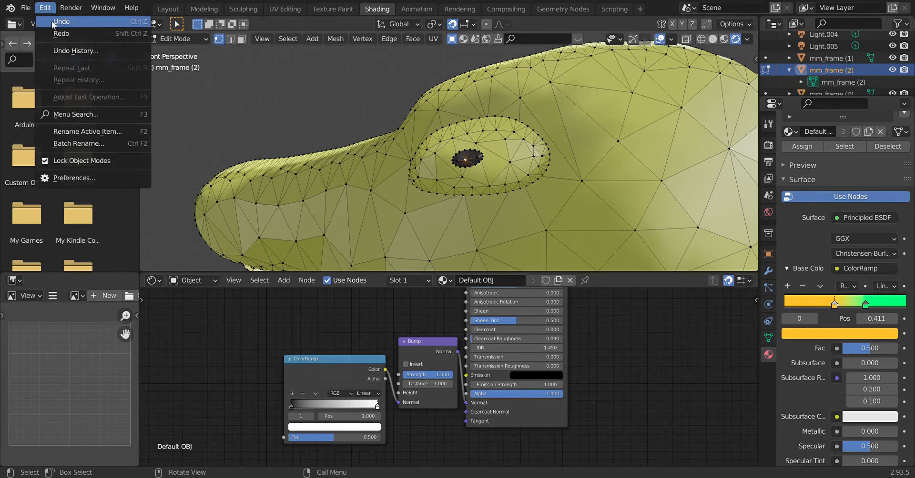
left_click(52, 21)
left_click(46, 7)
left_click(58, 23)
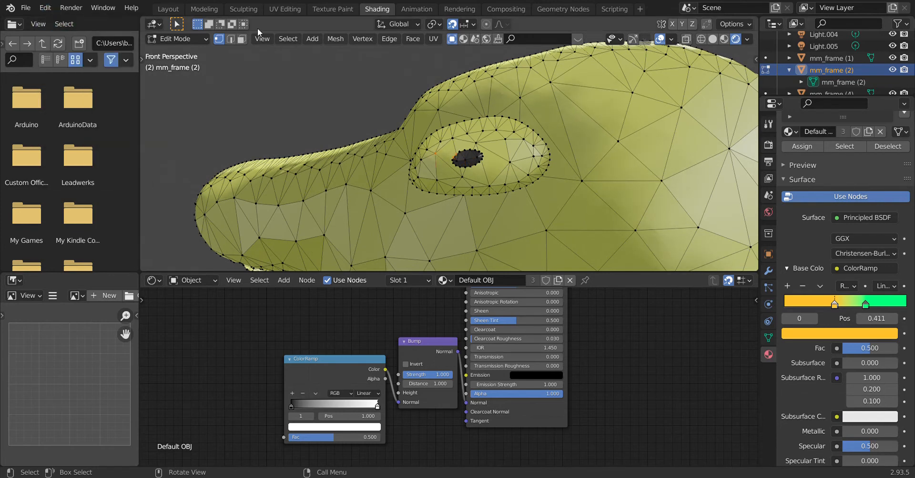
left_click(48, 14)
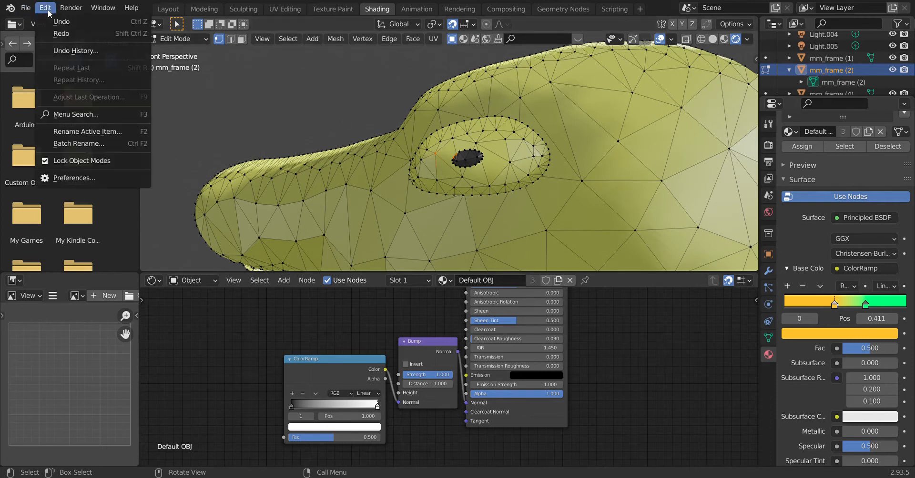
- Undo the last vertex selection changes on the head and select all geometry linked to the eye's pupil
left_click(52, 21)
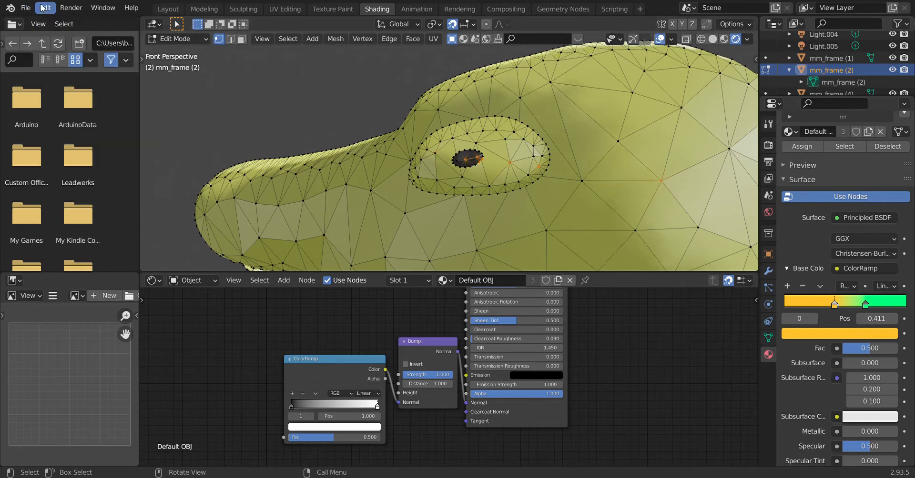
left_click(45, 8)
left_click(54, 22)
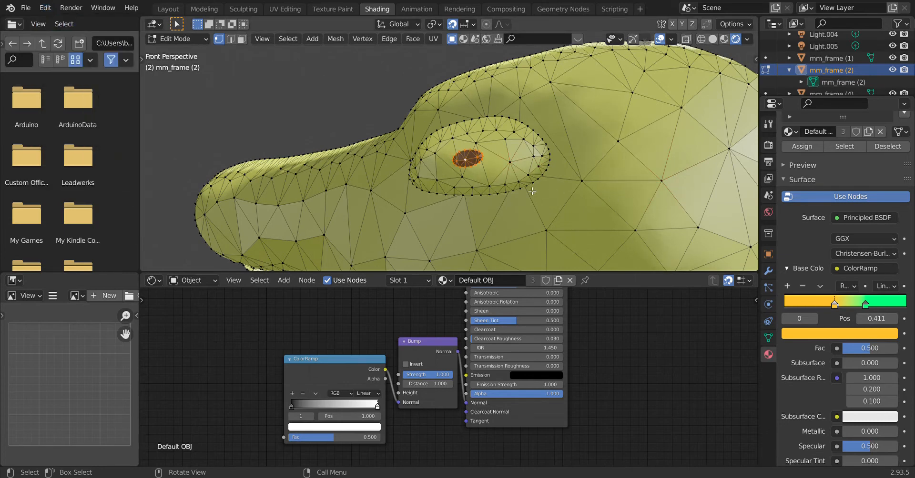
key("ctrl+z")
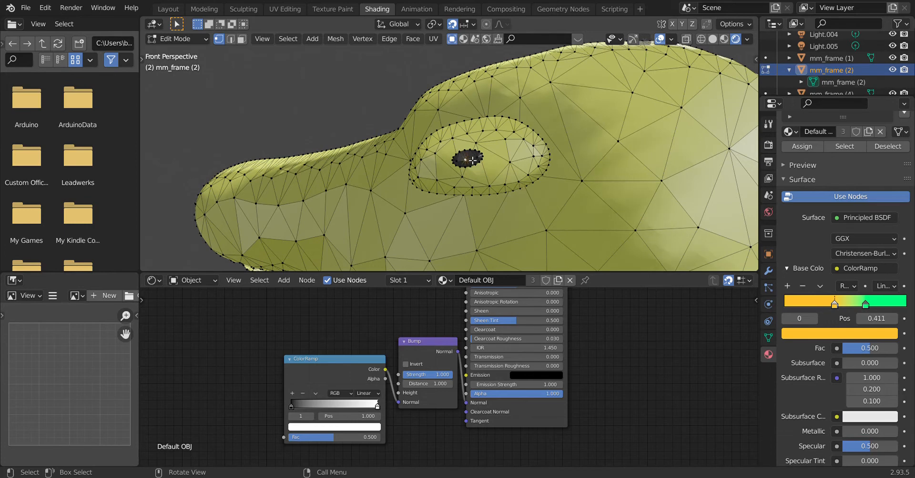
left_click(191, 38)
key("ctrl+l")
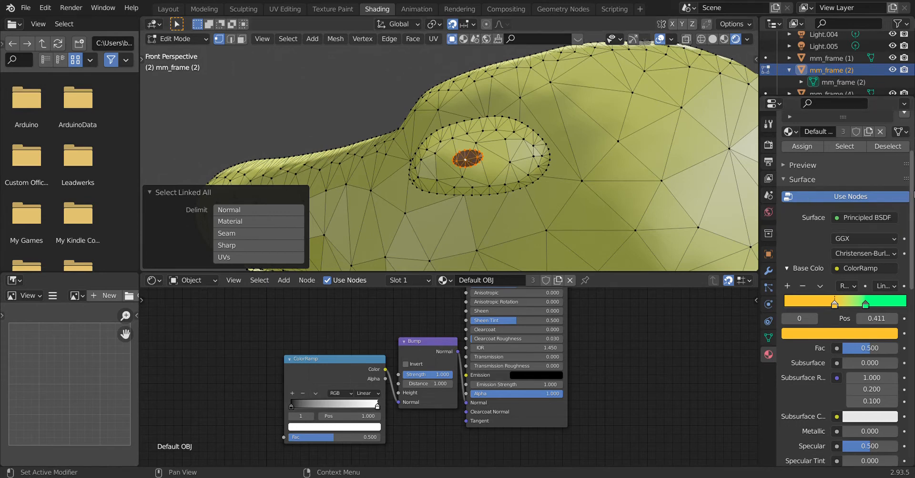
- Compare the material slots Default OBJ, Material.001 and Material.002, ending with Material.001 as the active slot
left_click_drag(910, 209, 911, 155)
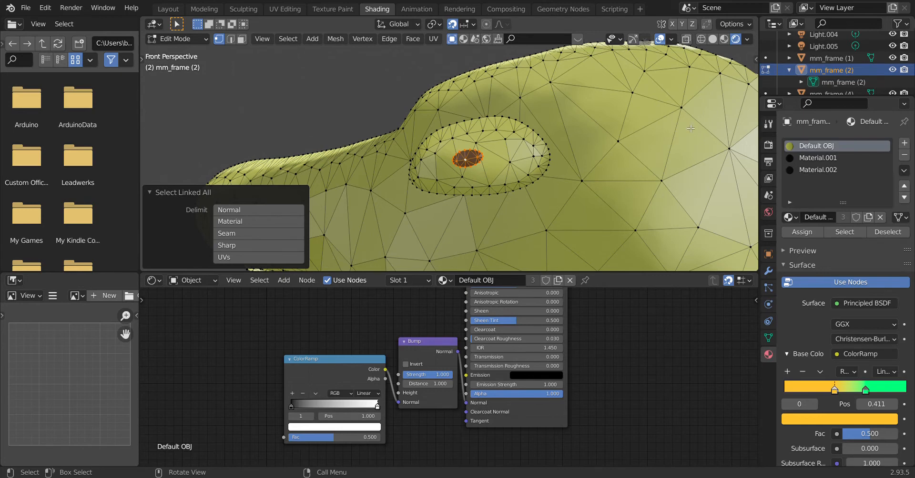
left_click(826, 158)
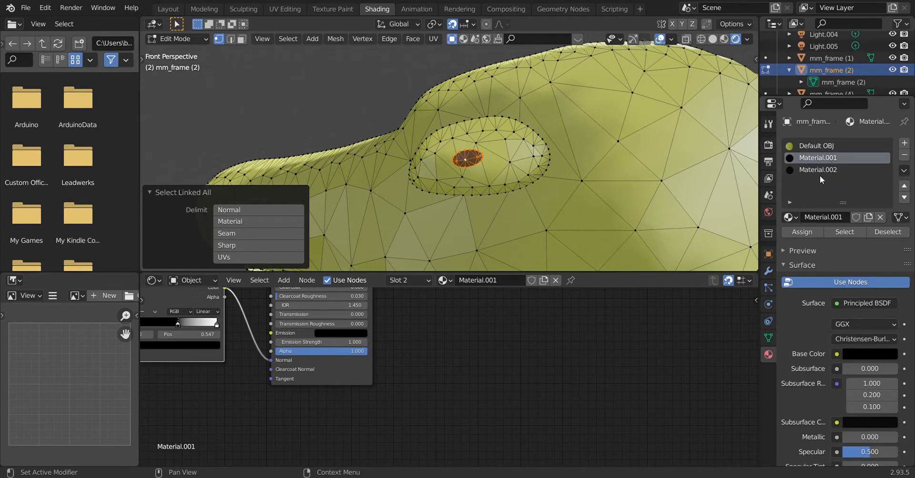
left_click(820, 171)
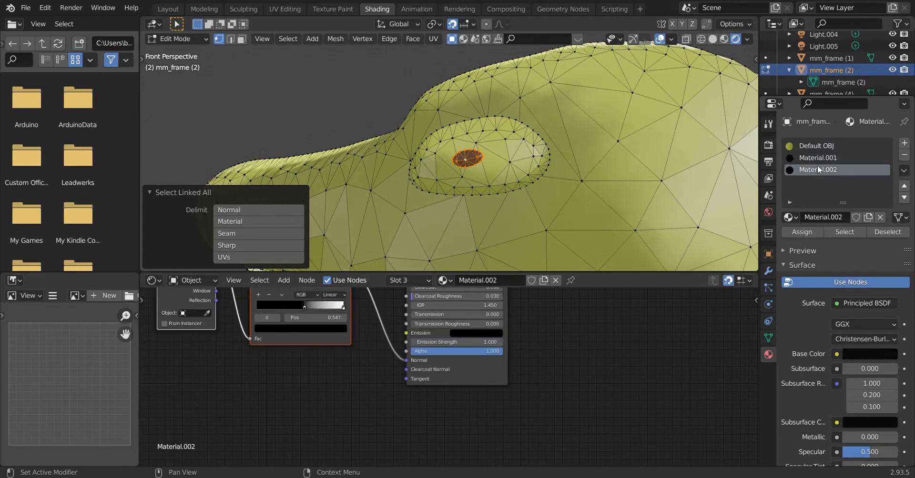
left_click(810, 145)
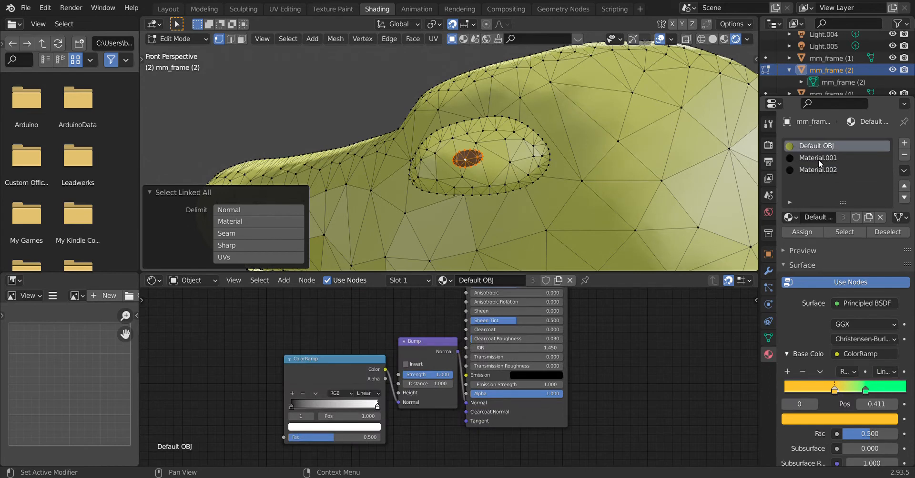
left_click(821, 157)
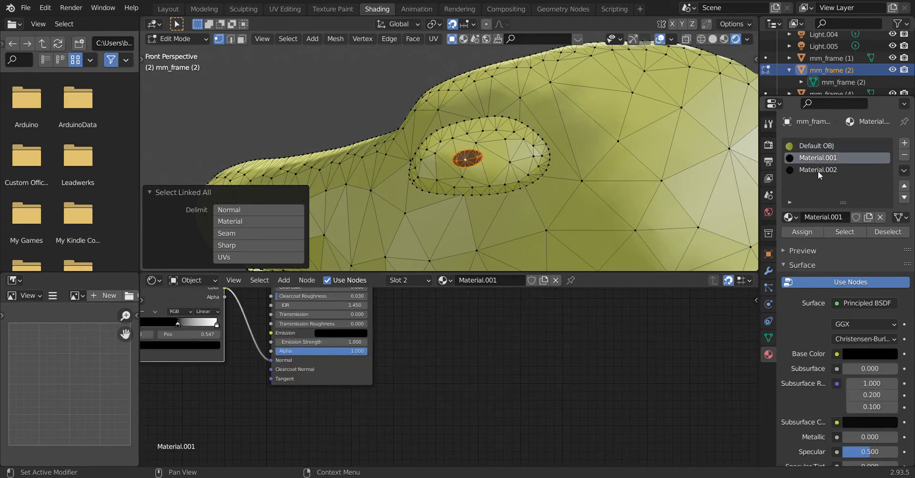
left_click(818, 171)
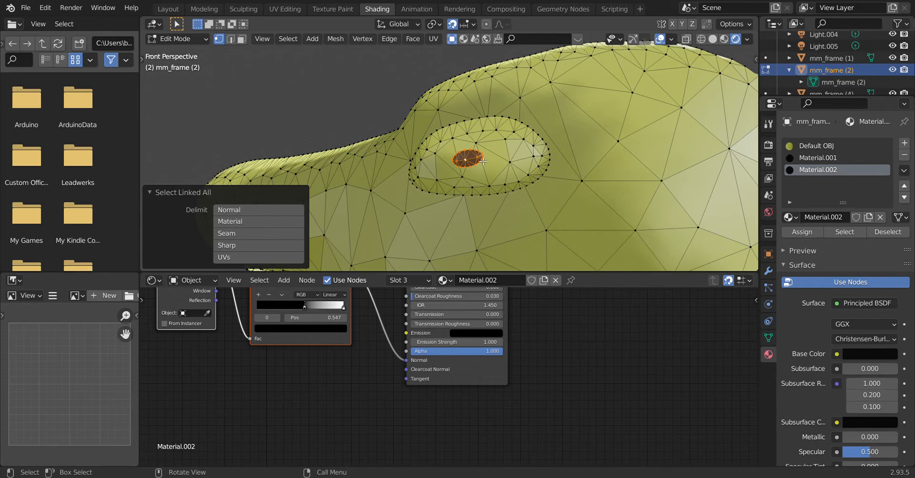
left_click(807, 159)
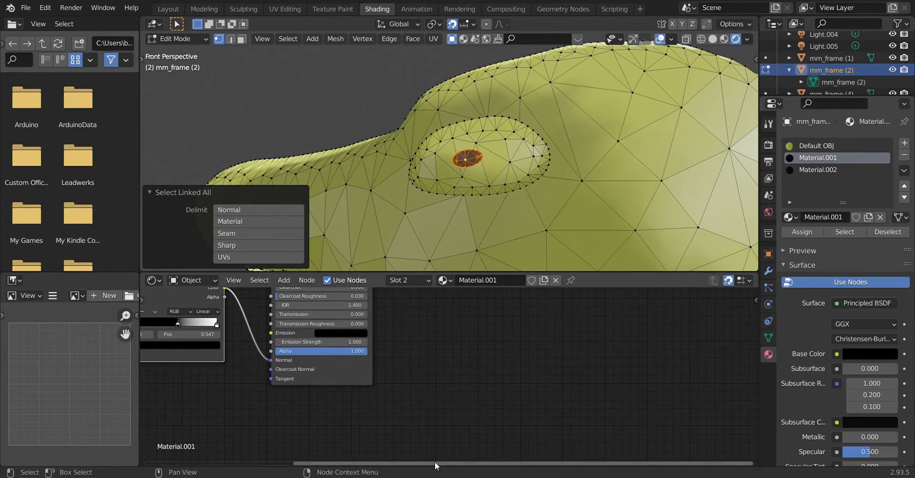
- Examine Material.001's shader nodes and surface settings, from Texture Coordinate through ColorRamp to Principled BSDF
left_click_drag(434, 464, 260, 450)
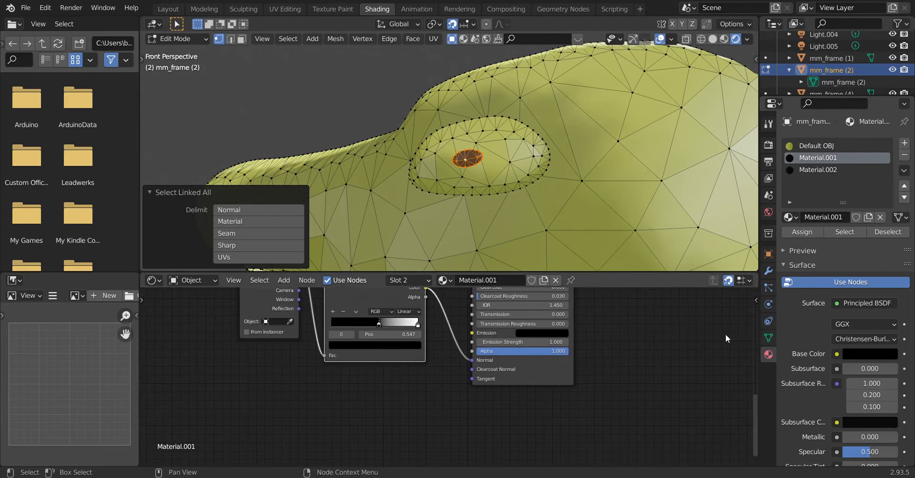
left_click_drag(756, 420, 753, 333)
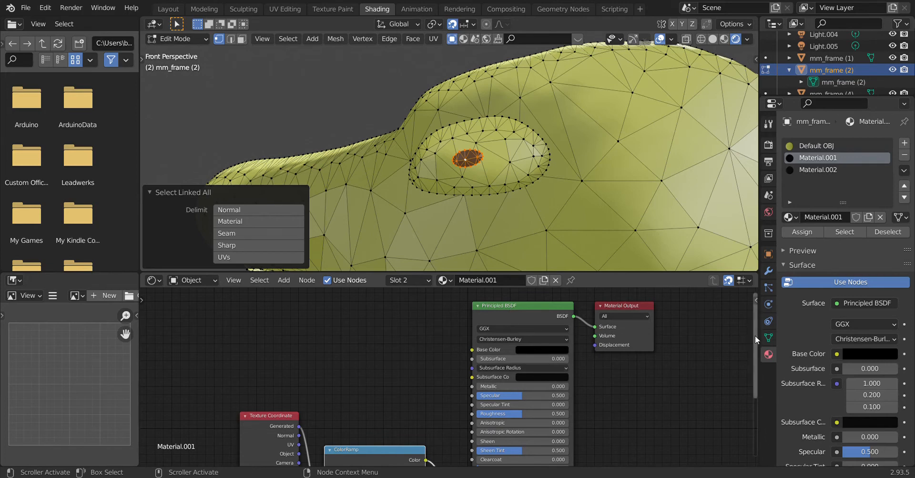
left_click_drag(755, 336, 737, 358)
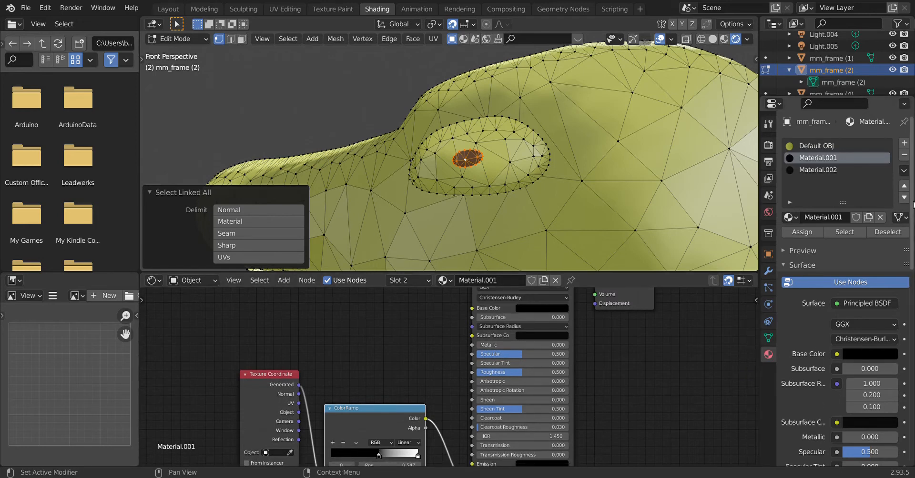
left_click_drag(912, 204, 912, 295)
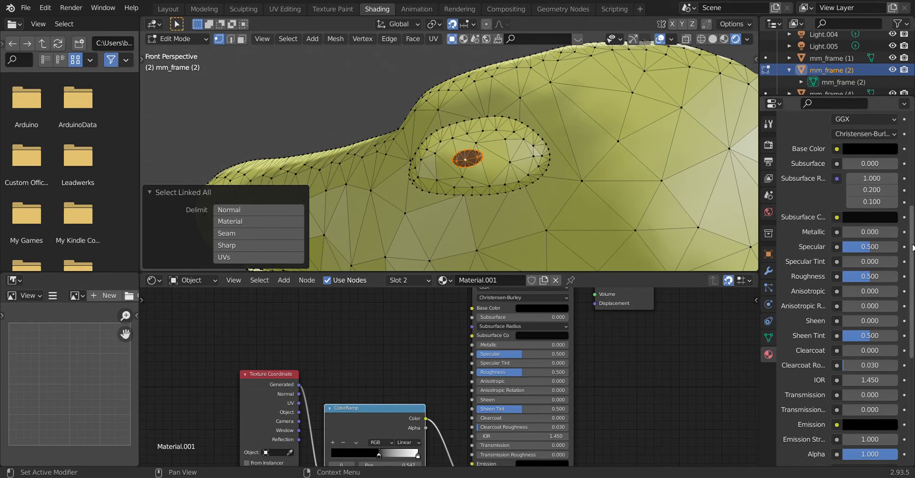
scroll(902, 276, "down", 3)
scroll(901, 276, "down", 5)
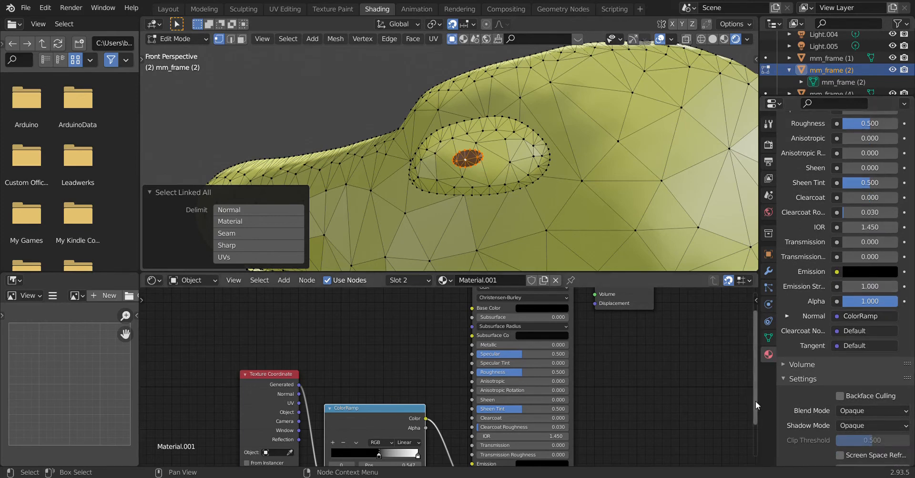
left_click_drag(756, 402, 760, 375)
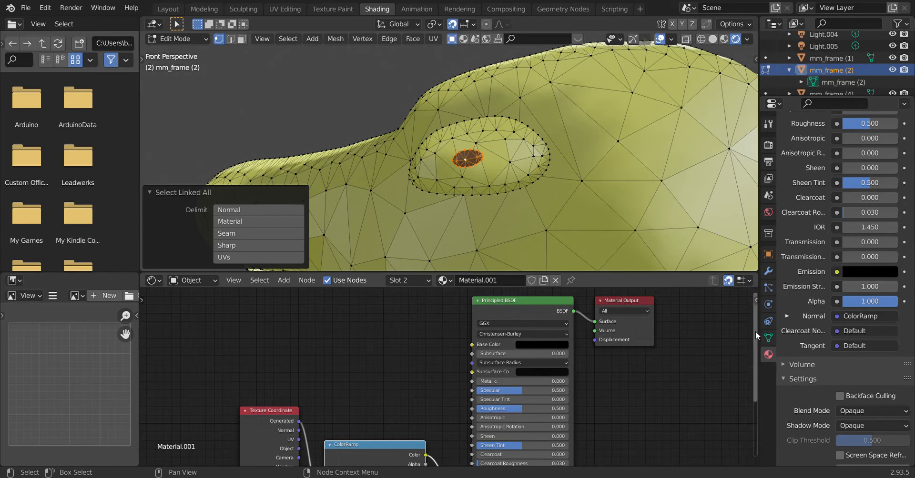
left_click_drag(756, 336, 745, 399)
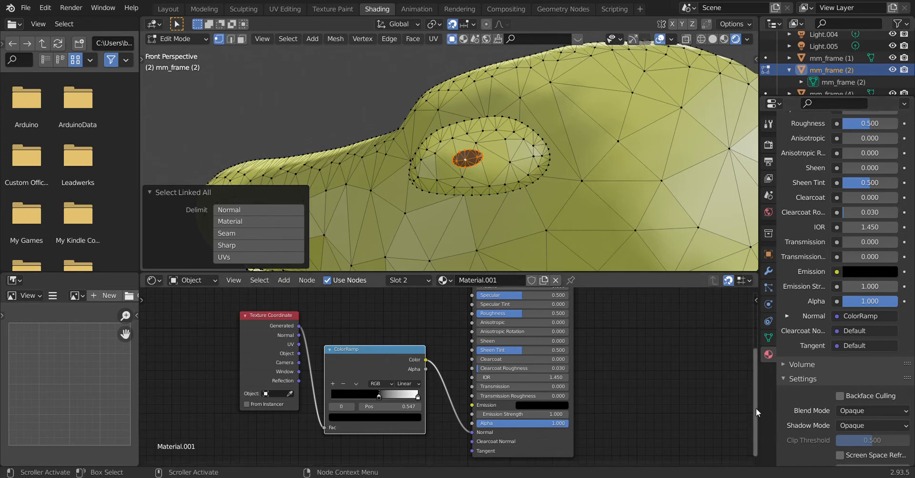
left_click_drag(756, 408, 745, 368)
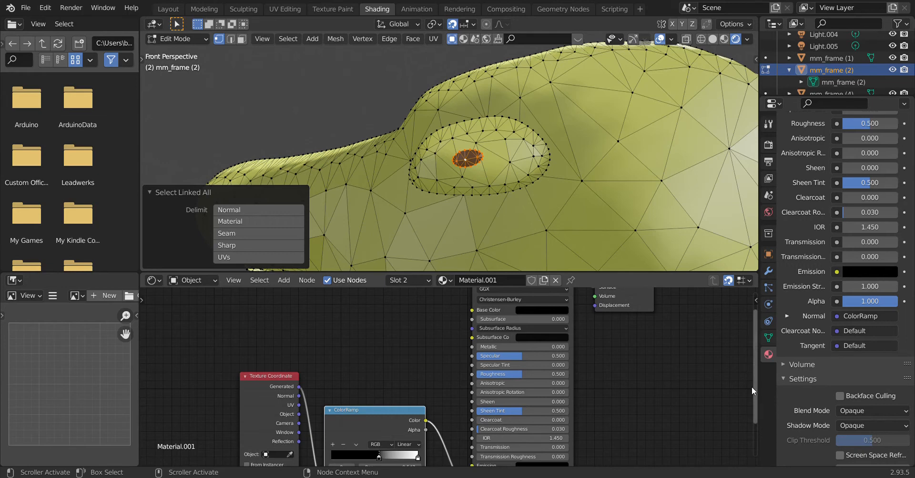
left_click_drag(756, 388, 744, 426)
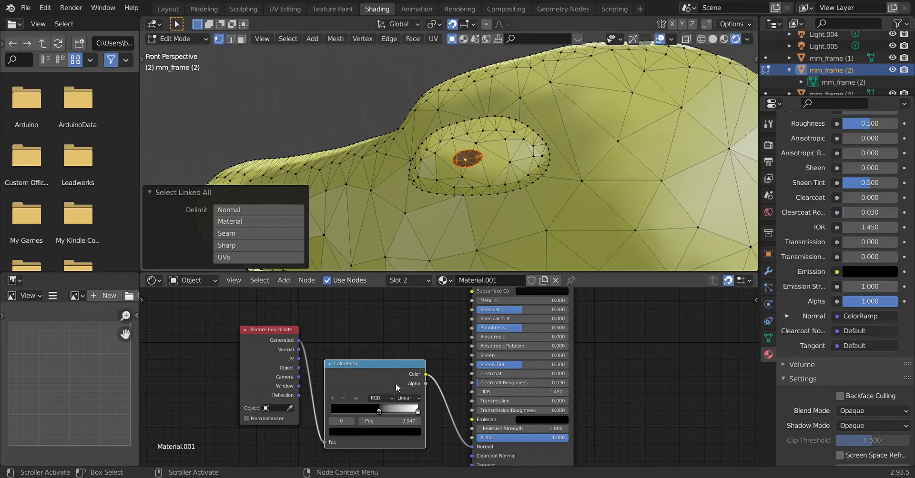
- Select only the pupil's centre vertex and return the front dinosaur to Object Mode
left_click(469, 161)
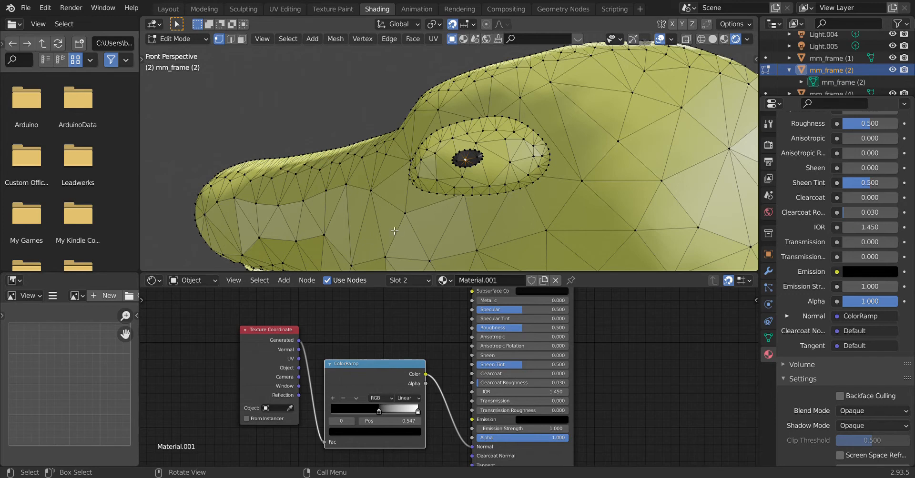
left_click(205, 40)
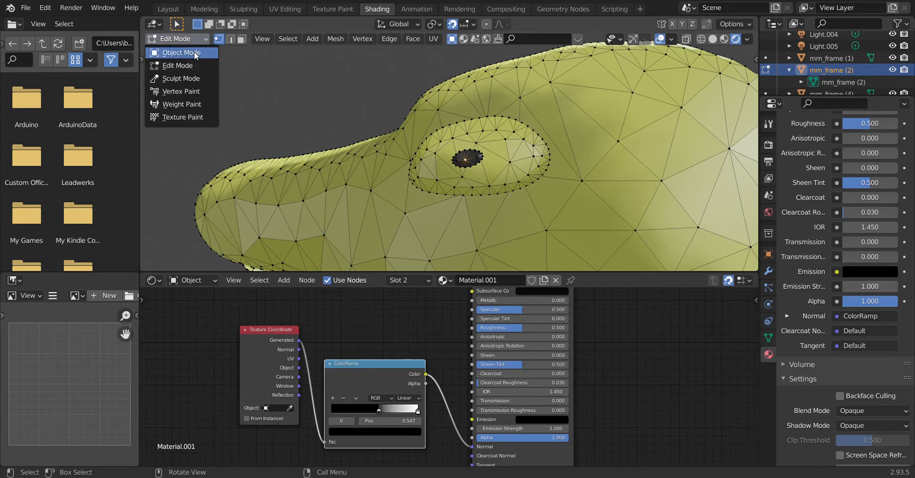
left_click(194, 53)
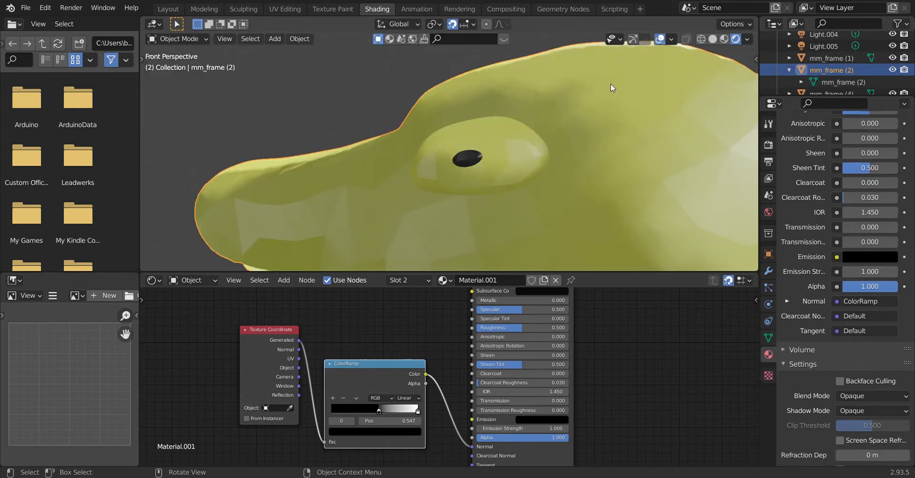
- Bring up the Select Linked and the Link/Transfer Data options for the front dinosaur in Object Mode
key("shift+grave")
key("s")
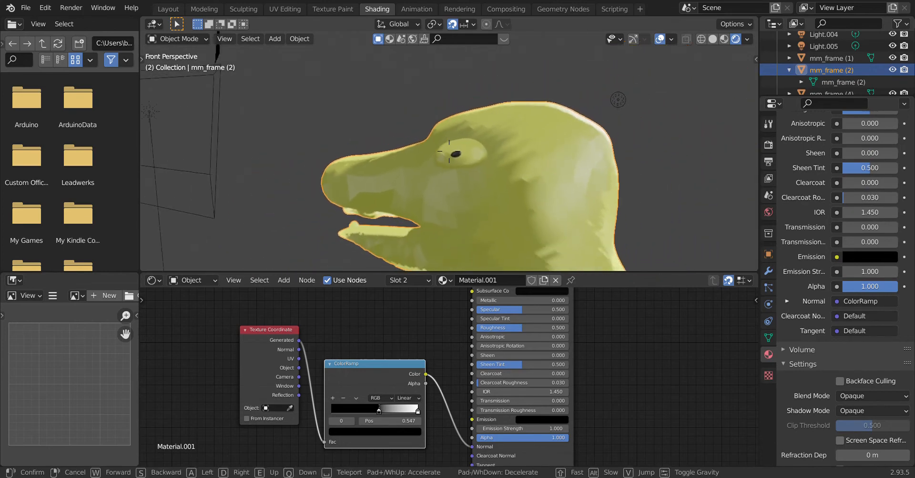
key("s")
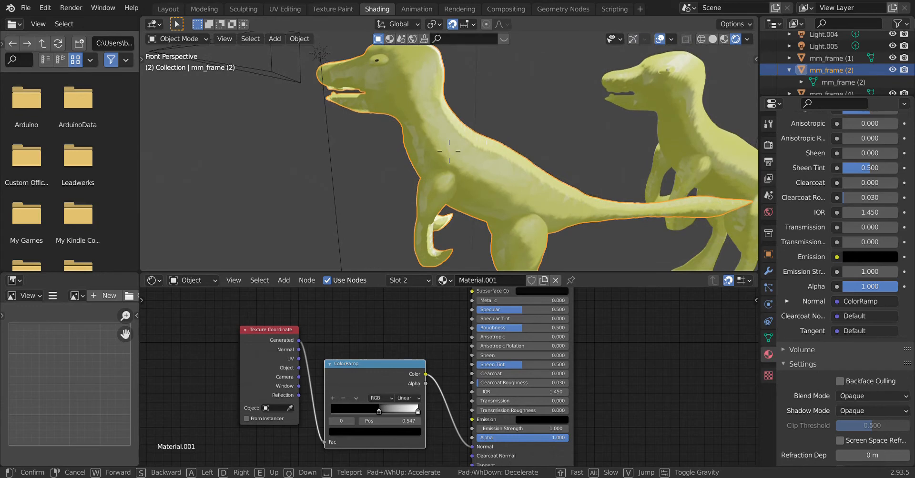
left_click(449, 151)
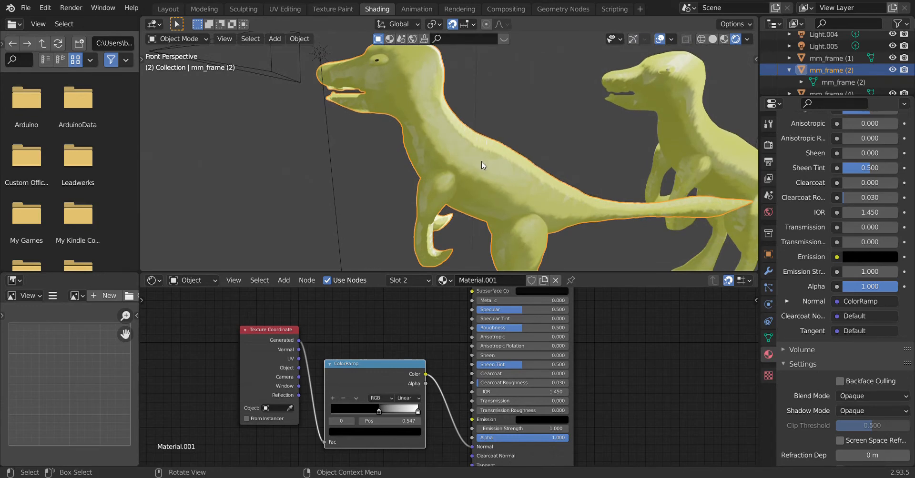
key("shift+l")
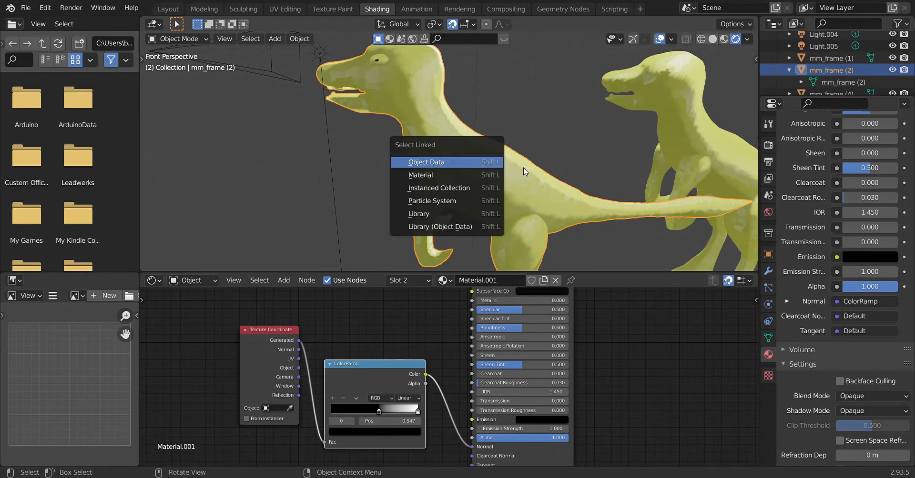
key("ctrl+l")
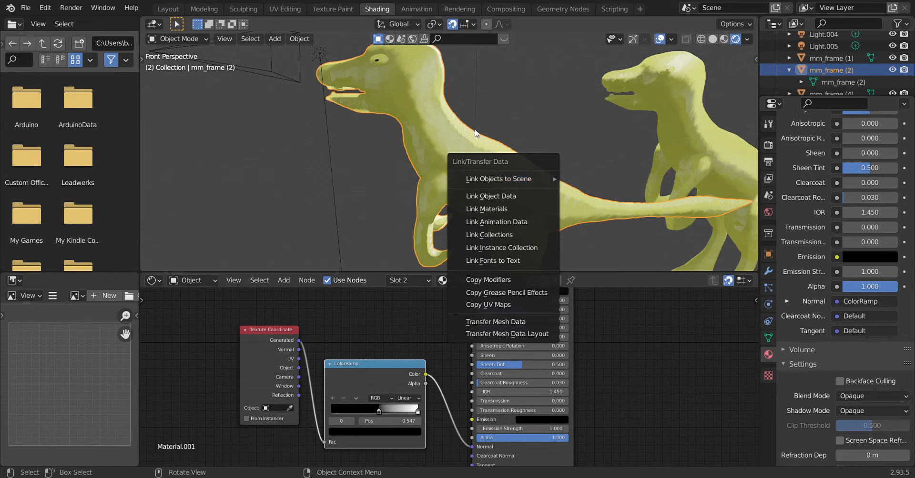
- Switch the front dinosaur to Edit Mode and select all geometry linked to its near arm
left_click(202, 40)
left_click(204, 69)
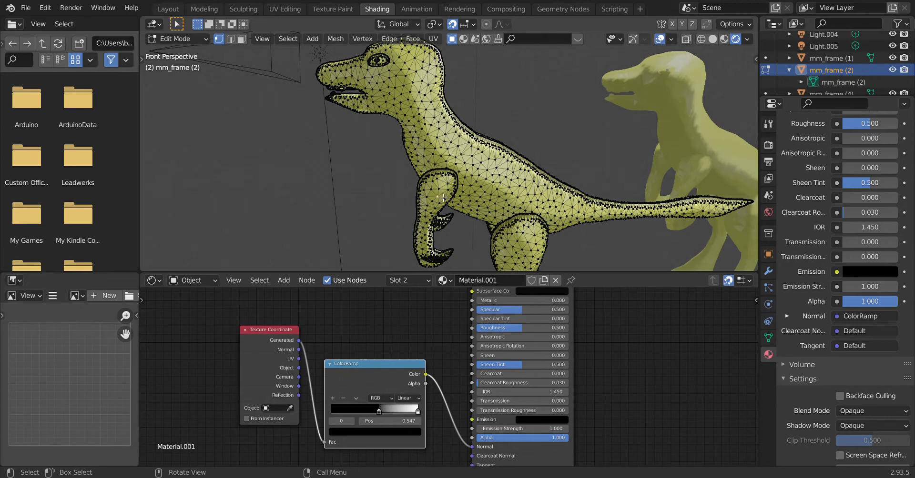
key("ctrl+l")
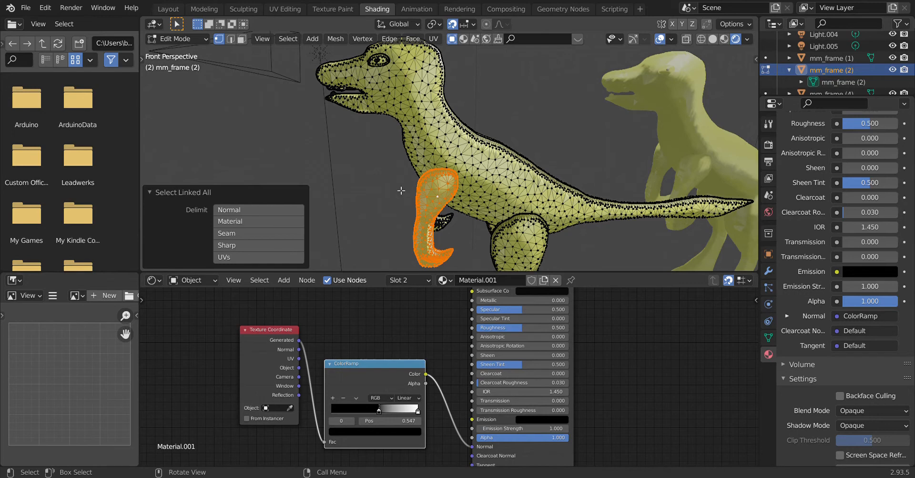
- Clear the arm selection and return the dinosaur to Object Mode
left_click(377, 199)
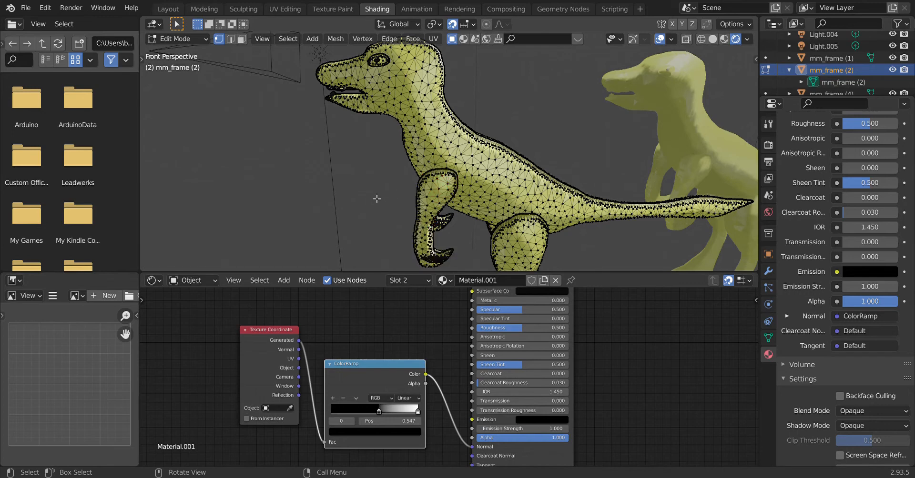
left_click(205, 38)
left_click(197, 55)
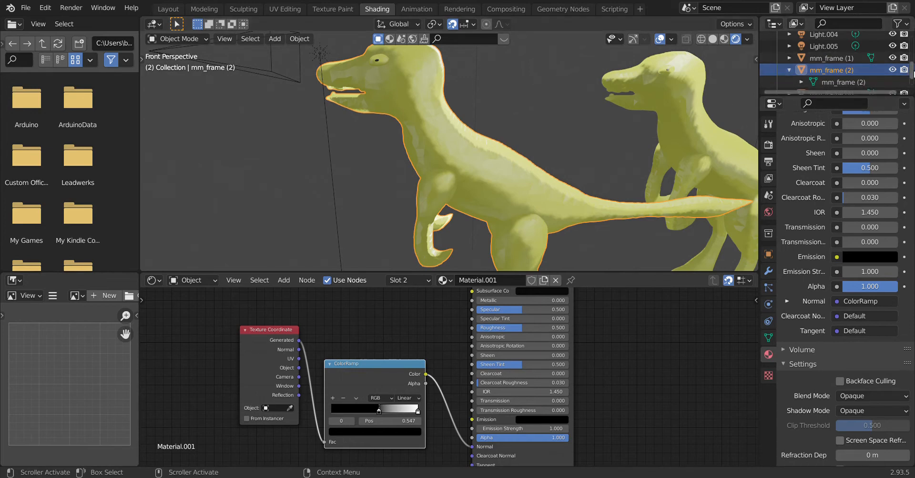
- Select the second dinosaur, mm_frame (4), standing behind the first one
mouse_move(913, 74)
left_mouse_down()
mouse_move(913, 62)
mouse_move(913, 78)
left_mouse_up()
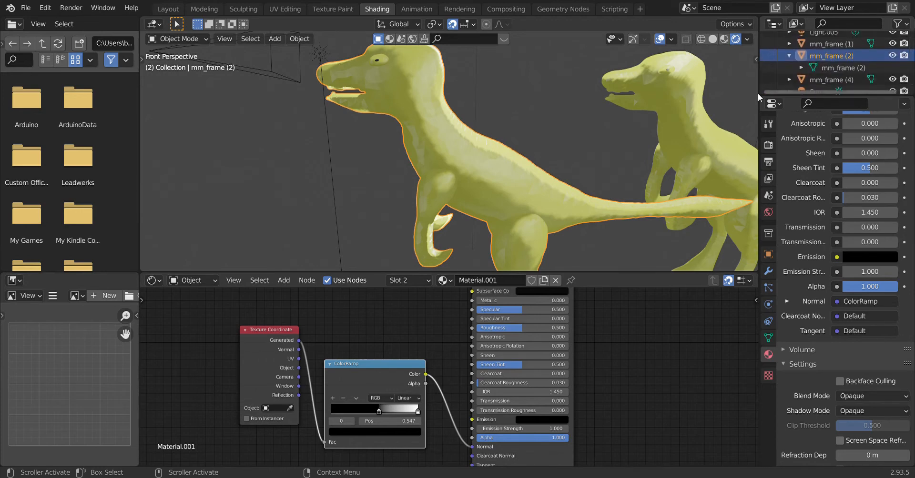
left_click(663, 116)
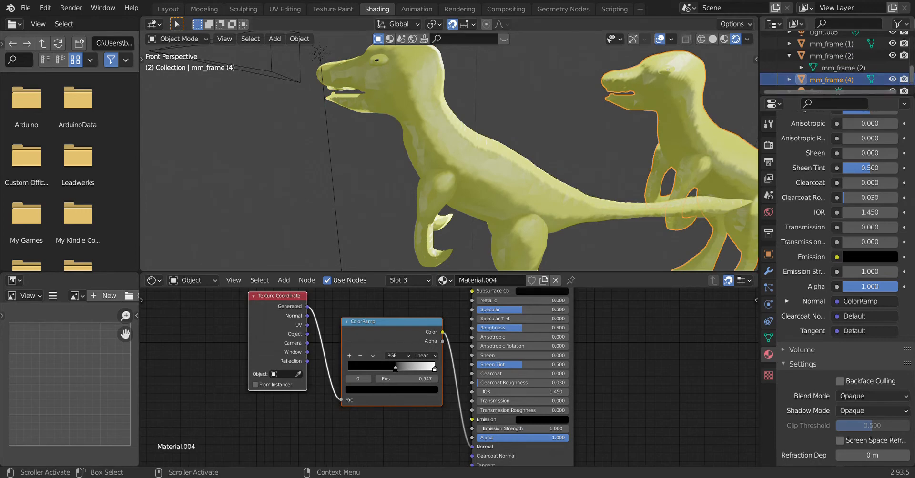
left_click_drag(913, 79, 914, 77)
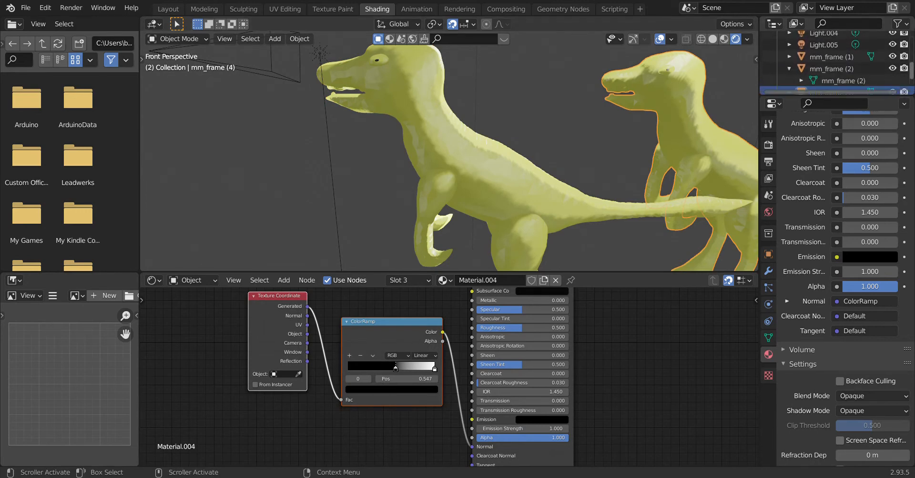
- Select the front dinosaur, mm_frame (2), and run Link Materials from the Link/Transfer Data options
left_click(417, 154)
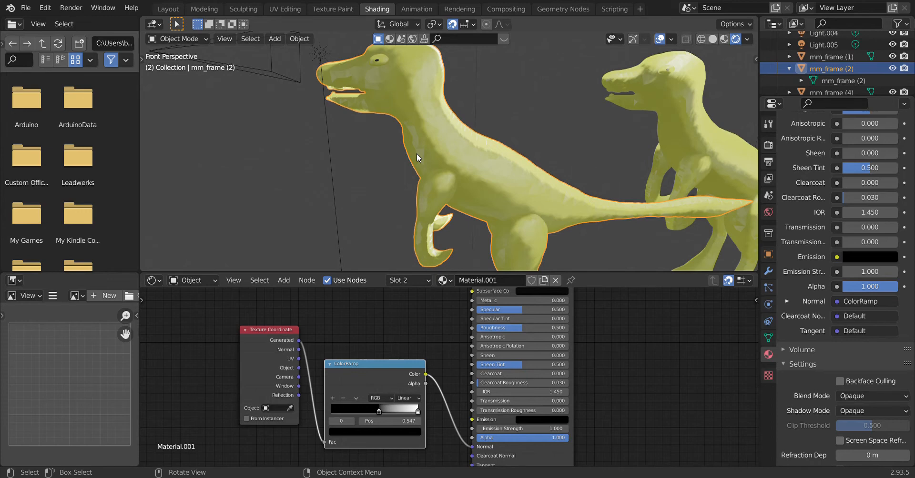
key("ctrl+l")
mouse_move(416, 153)
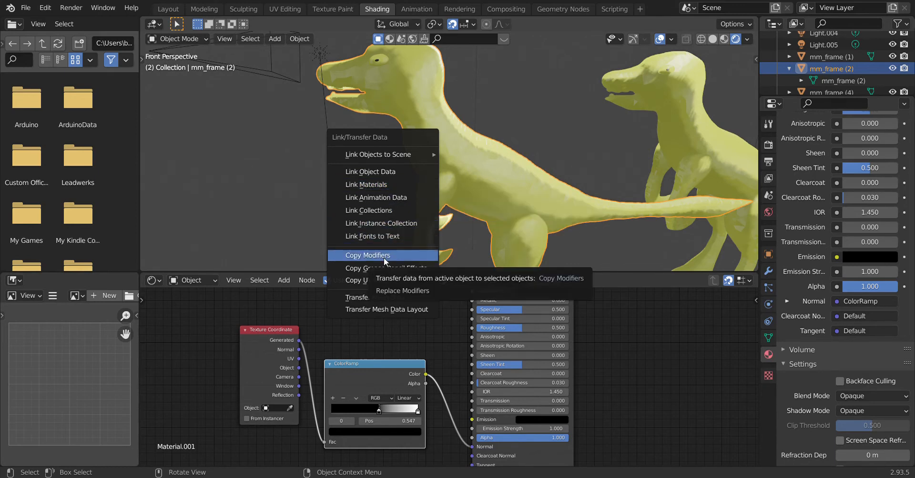
left_click(390, 185)
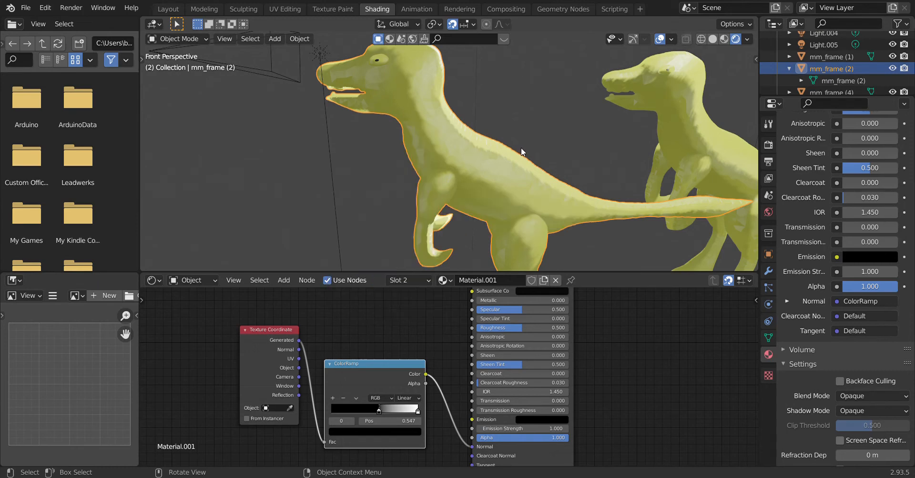
- Fly the view up to the farthest dinosaur's head and select that dinosaur, mm_frame (1)
key("shift+grave")
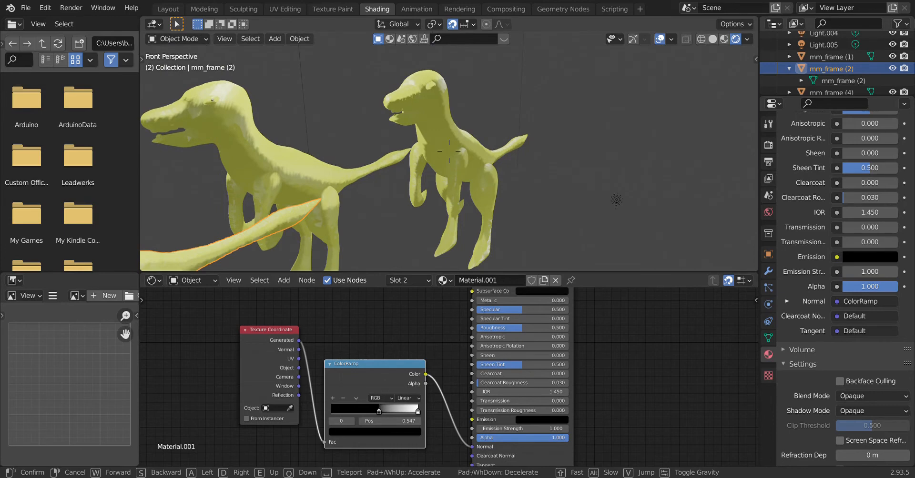
key("w")
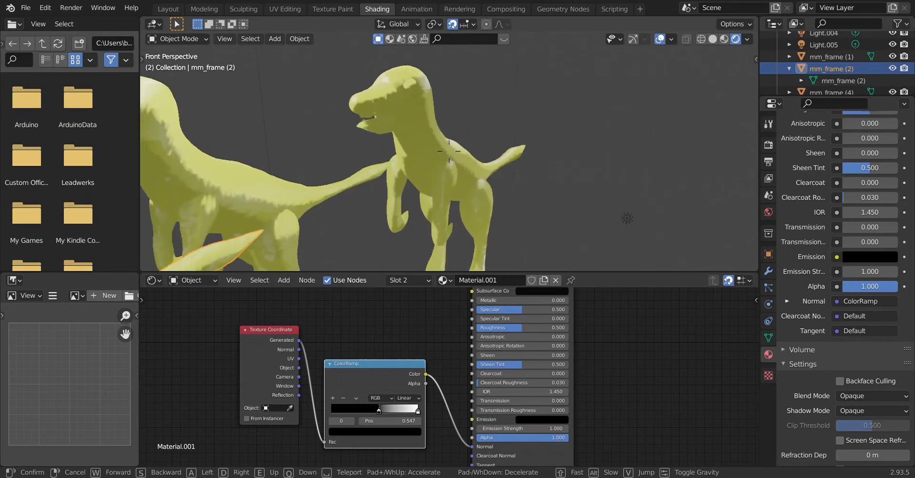
key("w")
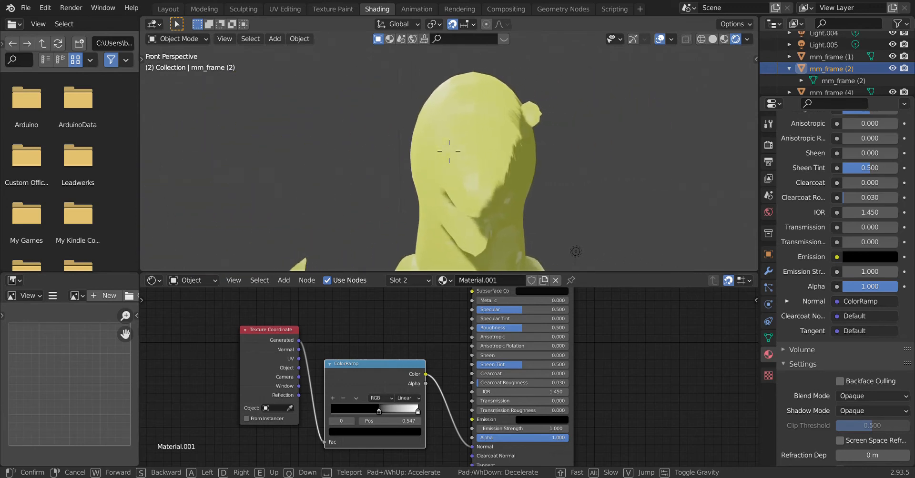
left_click(449, 151)
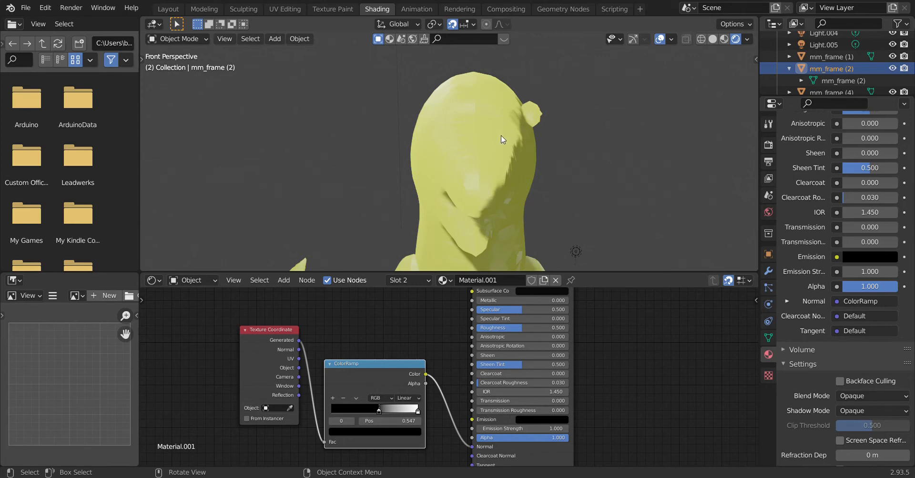
left_click(486, 157)
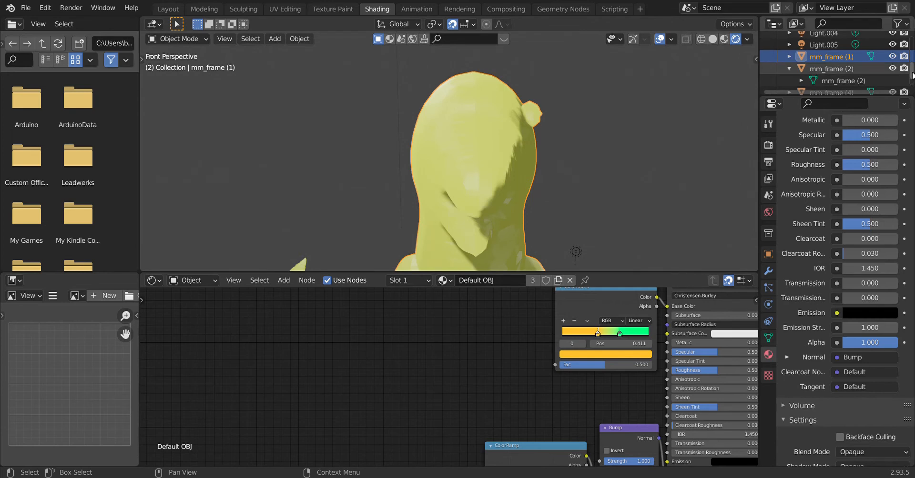
- Collapse the mm_frame (2) entry in the scene's object list
left_click_drag(912, 72, 912, 70)
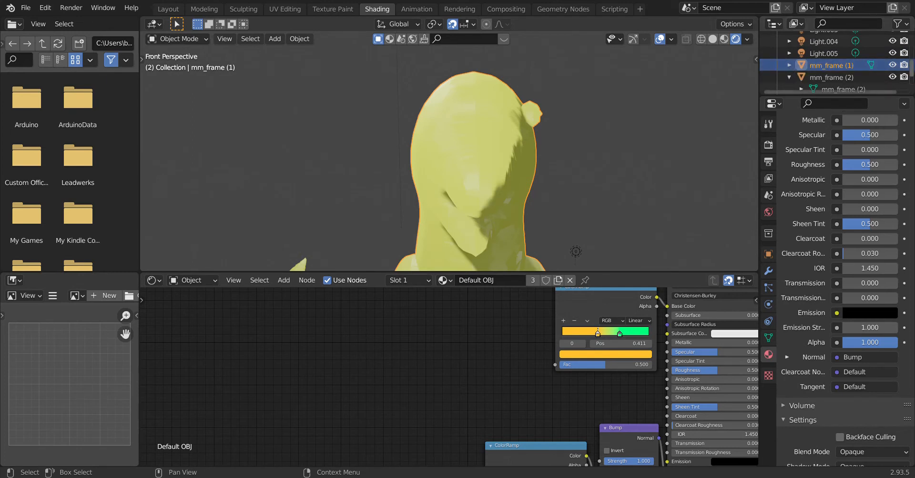
left_click_drag(913, 72, 913, 70)
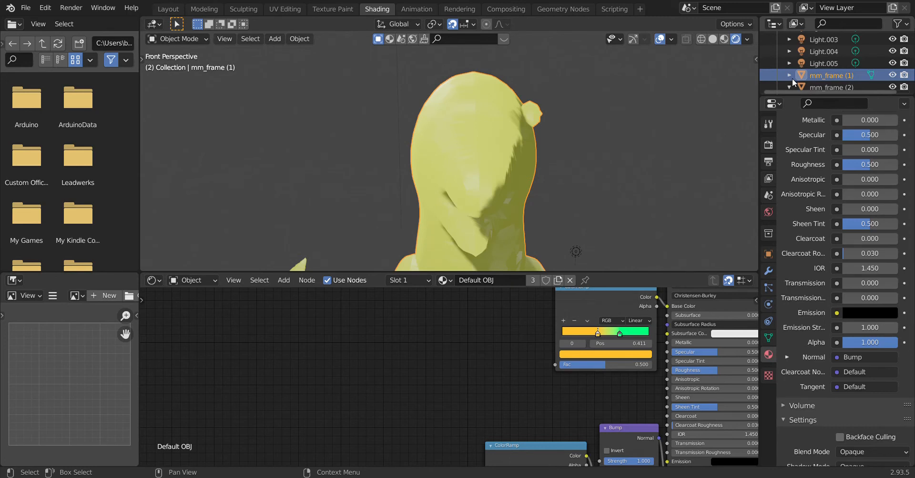
left_click_drag(913, 70, 913, 72)
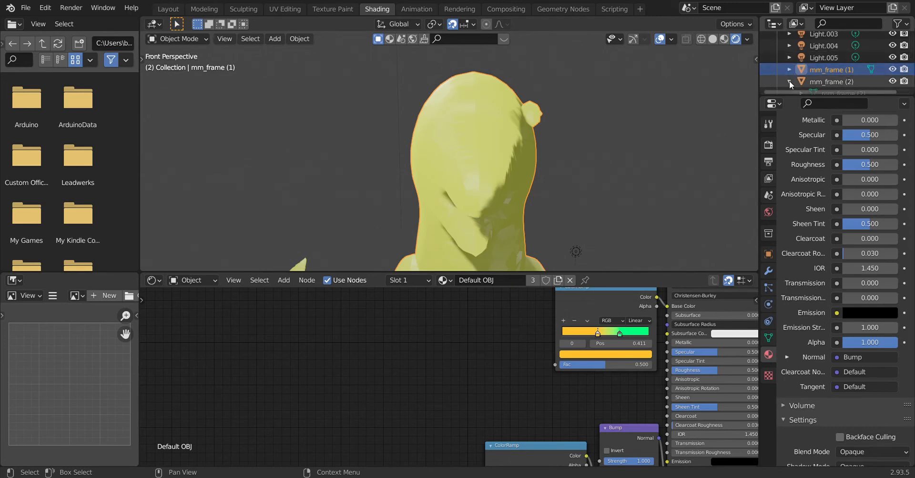
left_click_drag(913, 67, 913, 71)
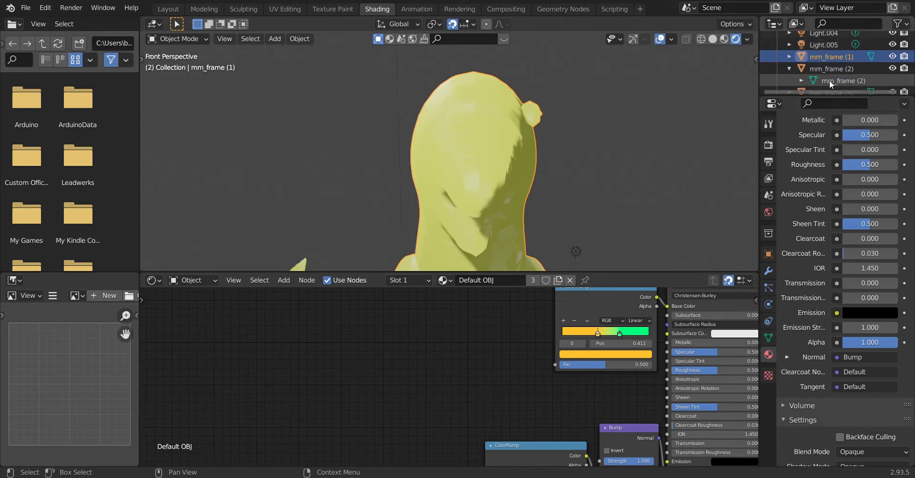
left_click(788, 69)
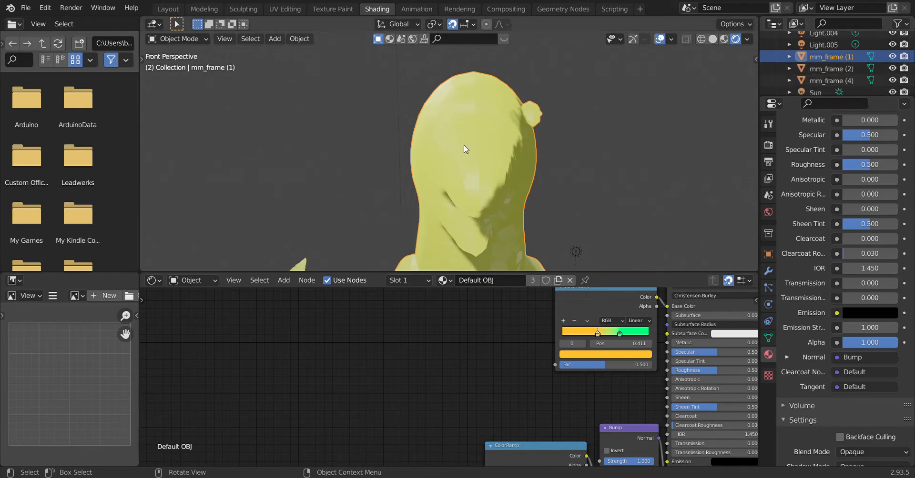
- Fly back until both rear dinosaurs are in view and select mm_frame (2) from the object list
key("shift+grave")
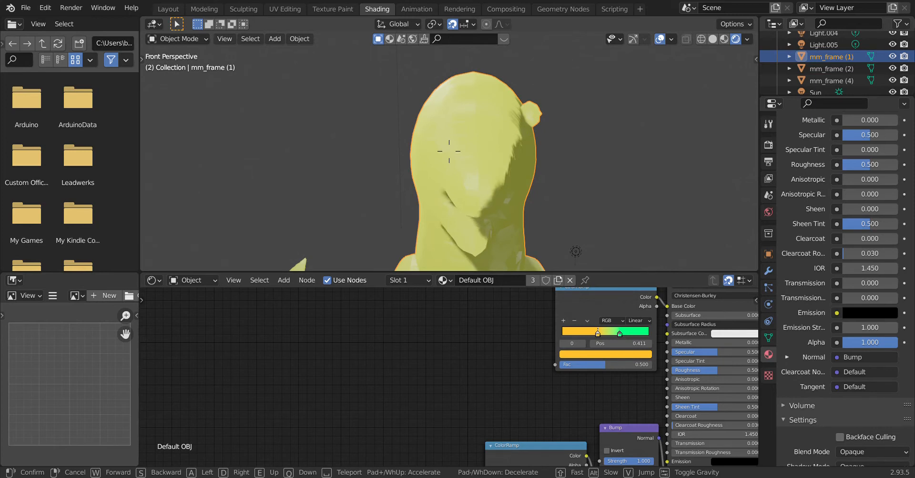
key("w")
key("s")
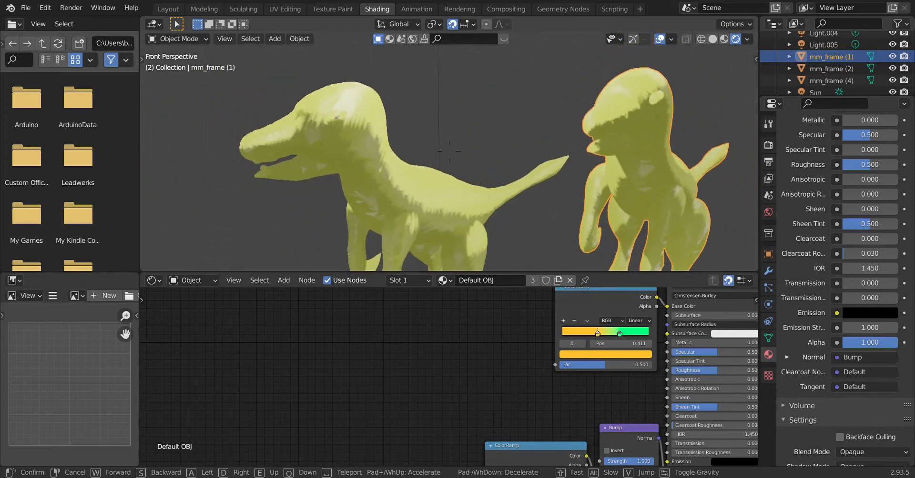
key("s")
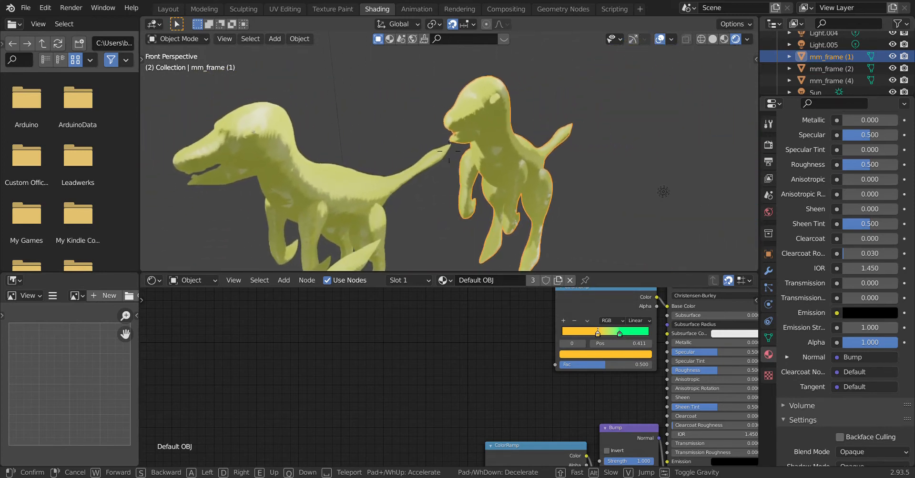
left_click(448, 150)
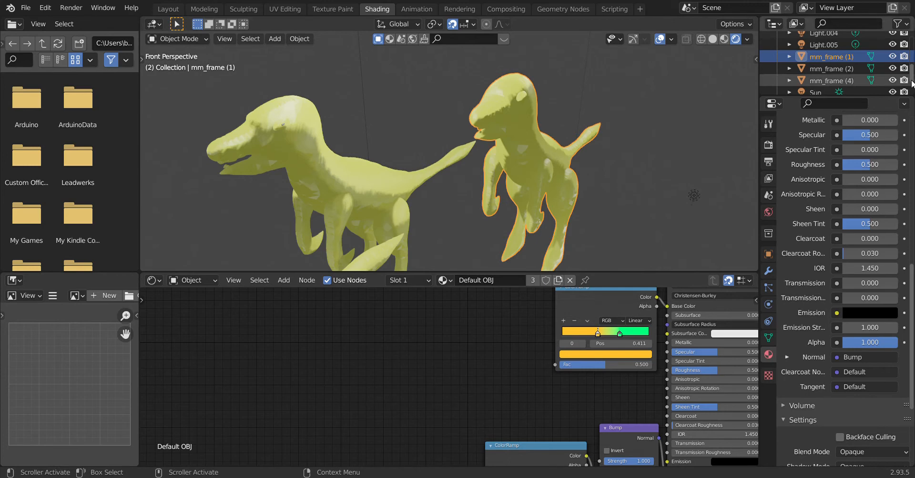
scroll(913, 79, "up", 1)
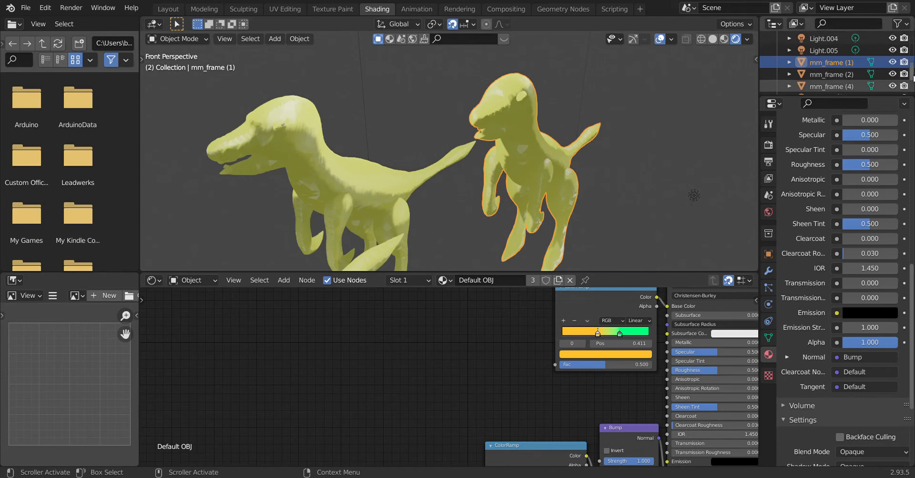
scroll(913, 75, "up", 1)
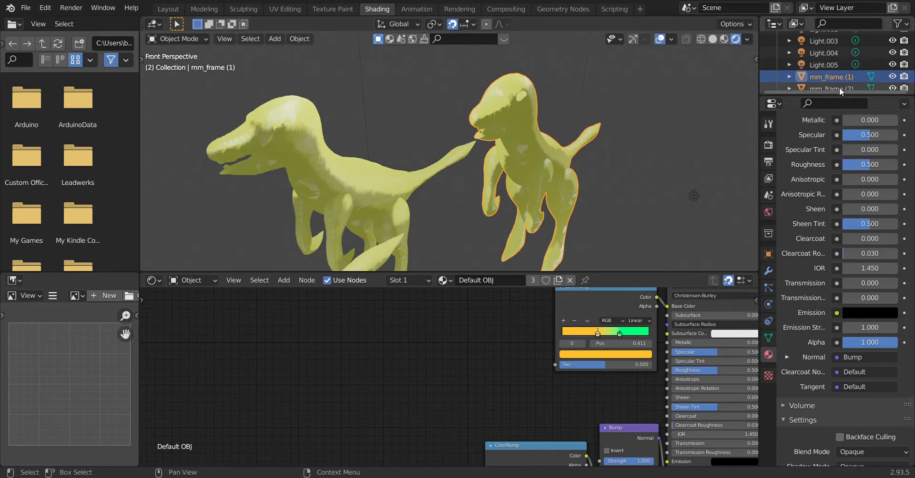
left_click(838, 88)
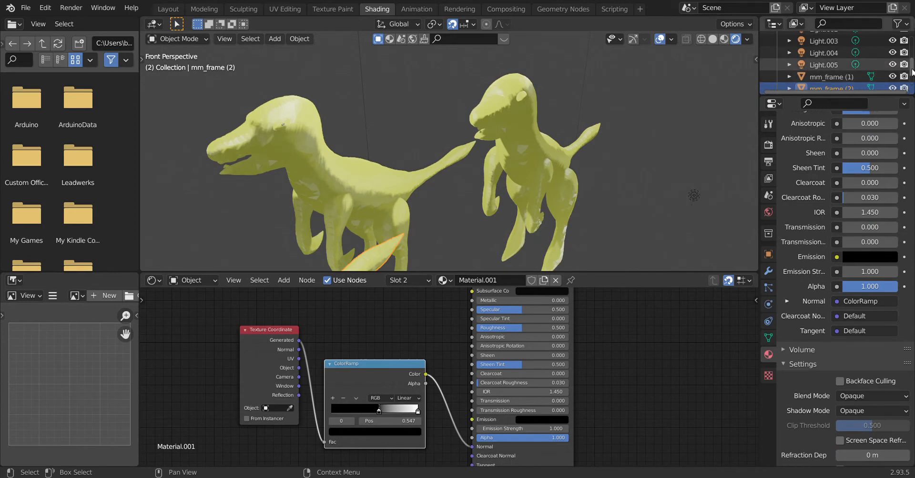
- Select mm_frame (4) in the object list and make it the active object
scroll(912, 72, "down", 1)
scroll(911, 76, "down", 1)
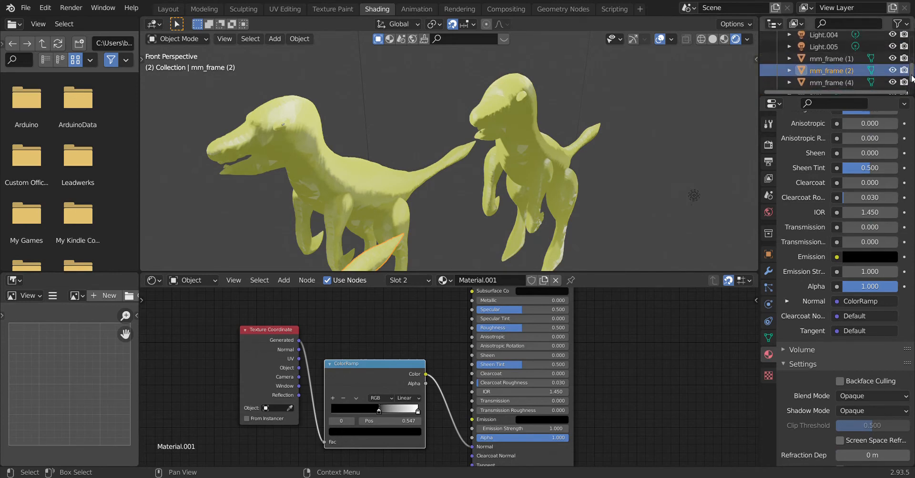
left_click(815, 81)
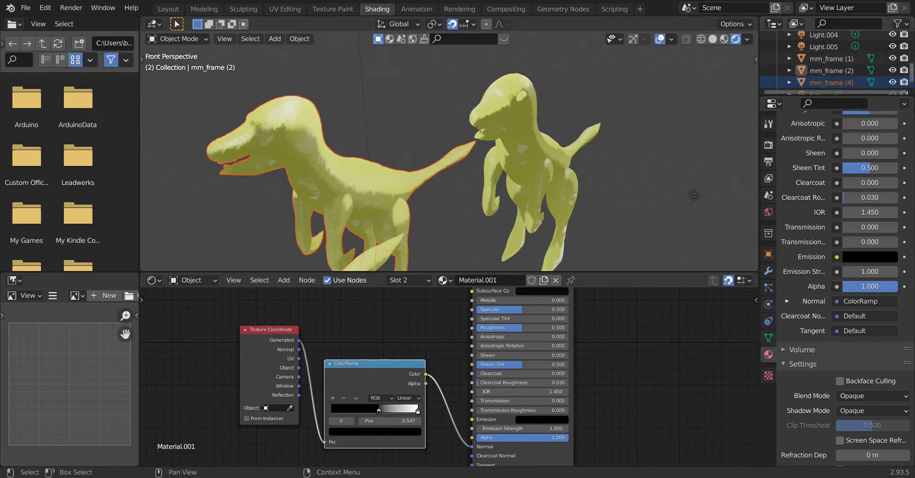
left_click(774, 84)
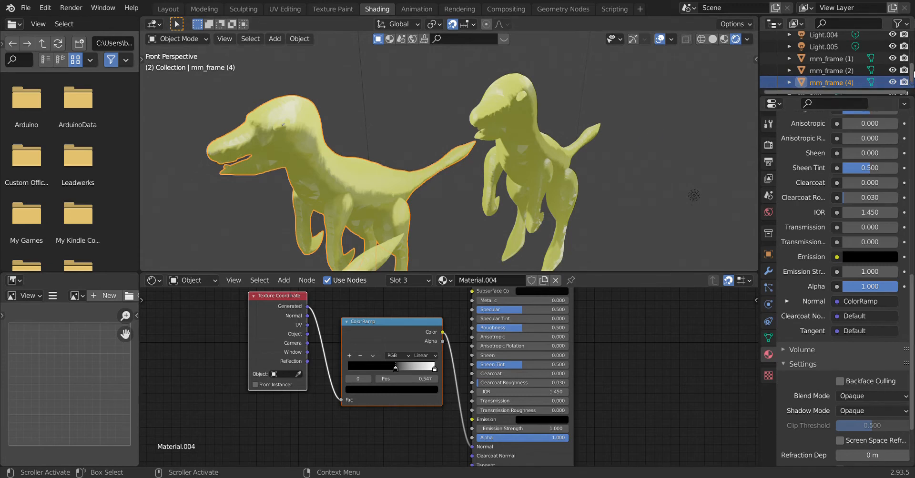
left_click_drag(914, 73, 913, 70)
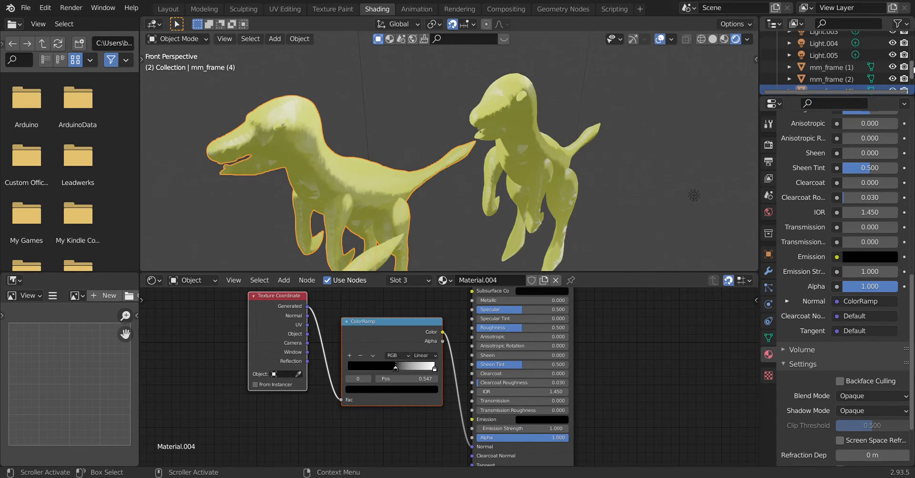
left_click_drag(816, 85, 798, 64)
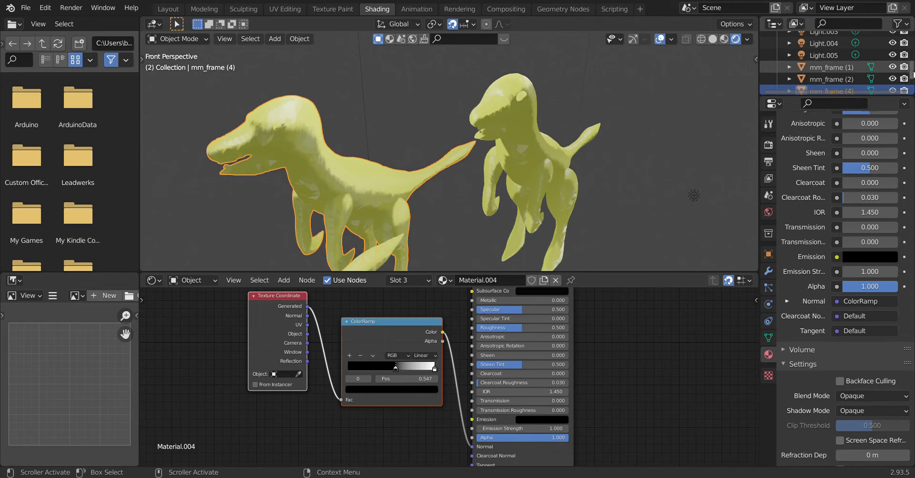
scroll(911, 74, "down", 2)
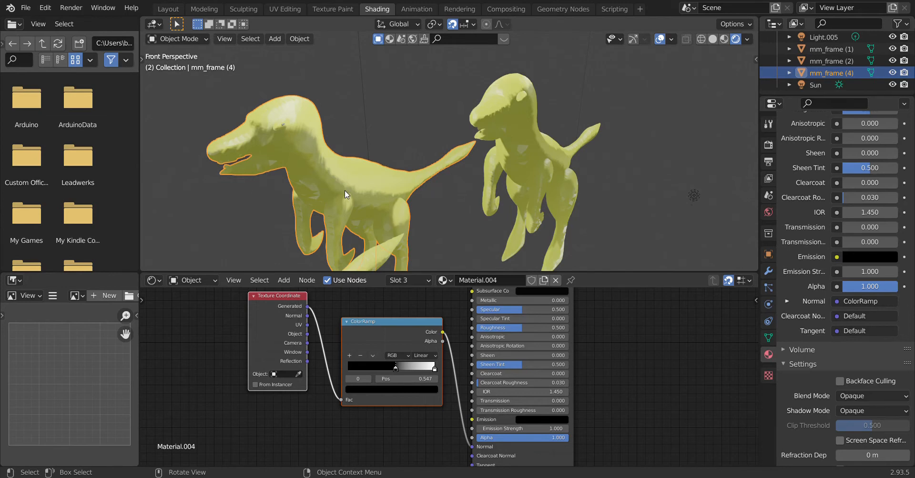
- Fly the view to bring in the front dinosaur's back and tail, and select that dinosaur in the viewport
key("shift+grave")
key("w")
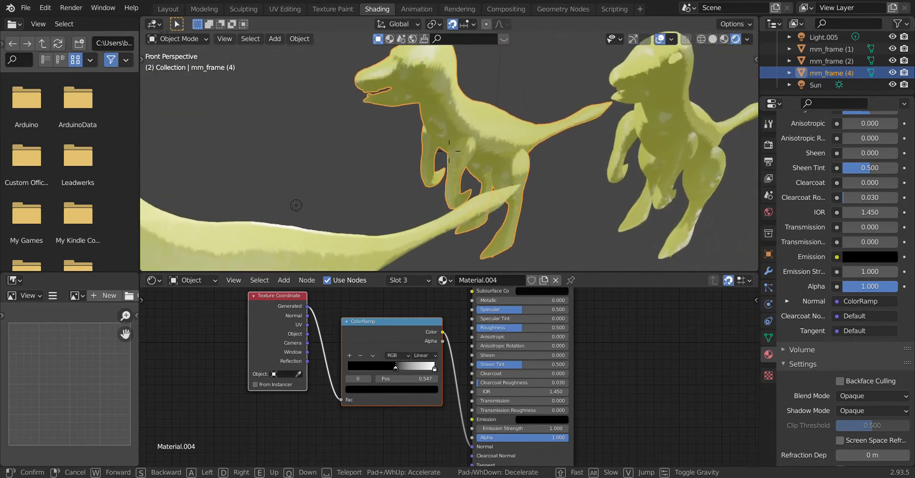
left_click(450, 152)
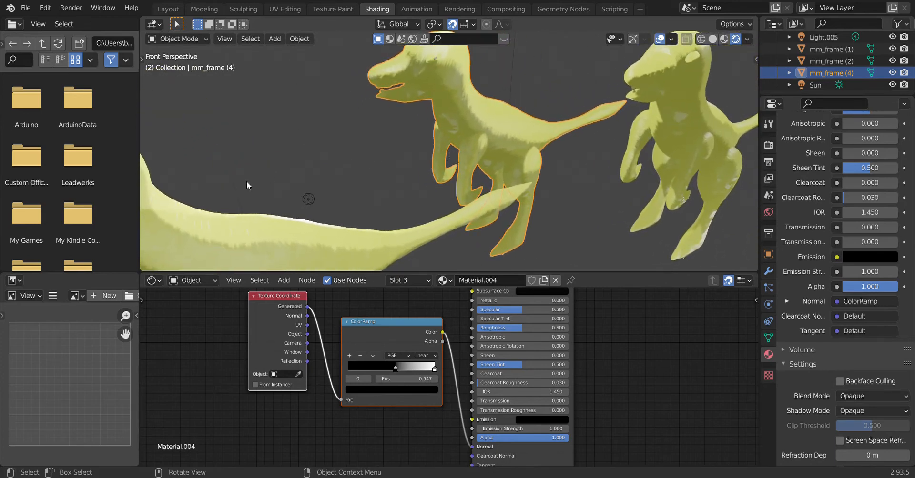
left_click(245, 231)
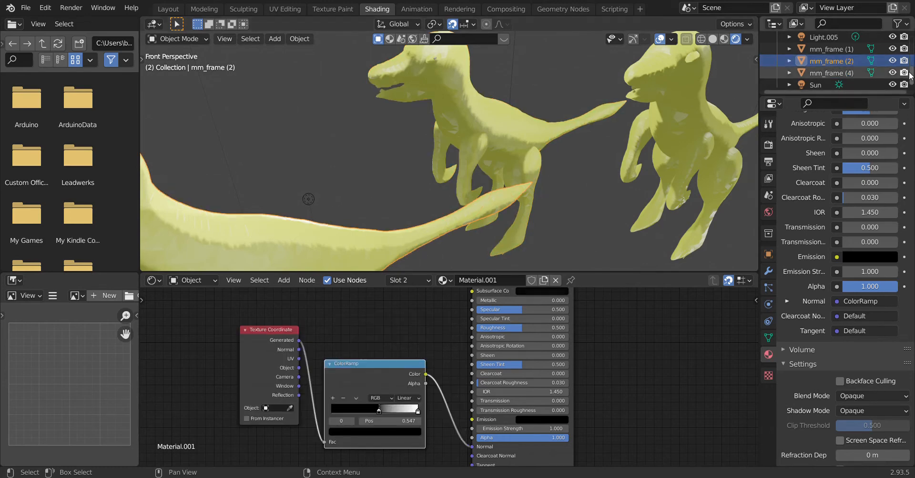
- Compare the node materials of mm_frame (1) and mm_frame (2) by selecting them alternately, ending on mm_frame (1)
scroll(909, 75, "up", 2)
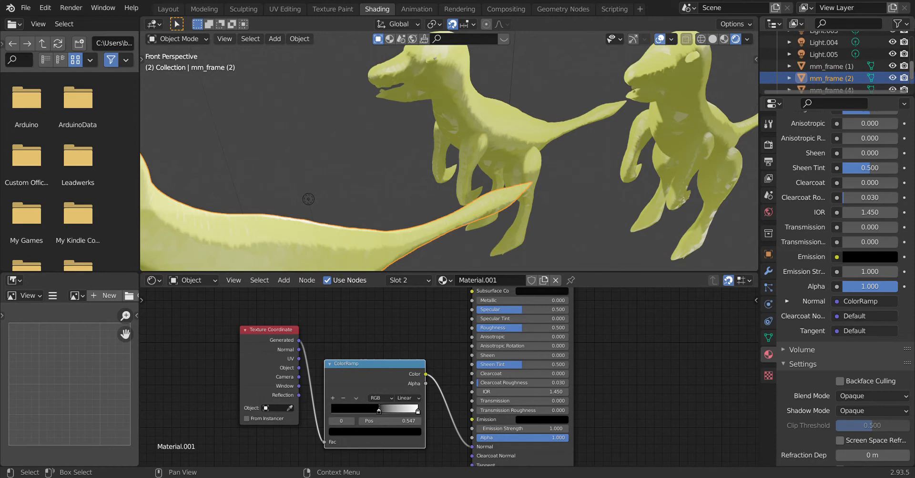
left_click(683, 113)
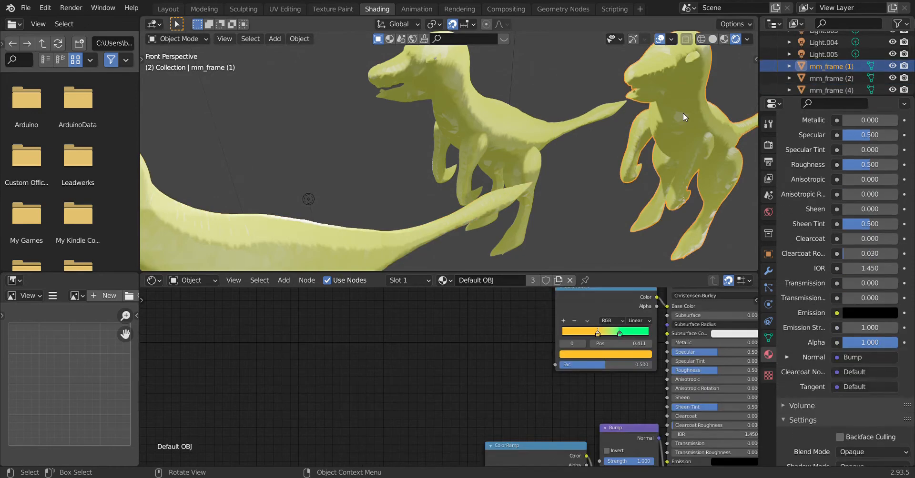
left_click(281, 253)
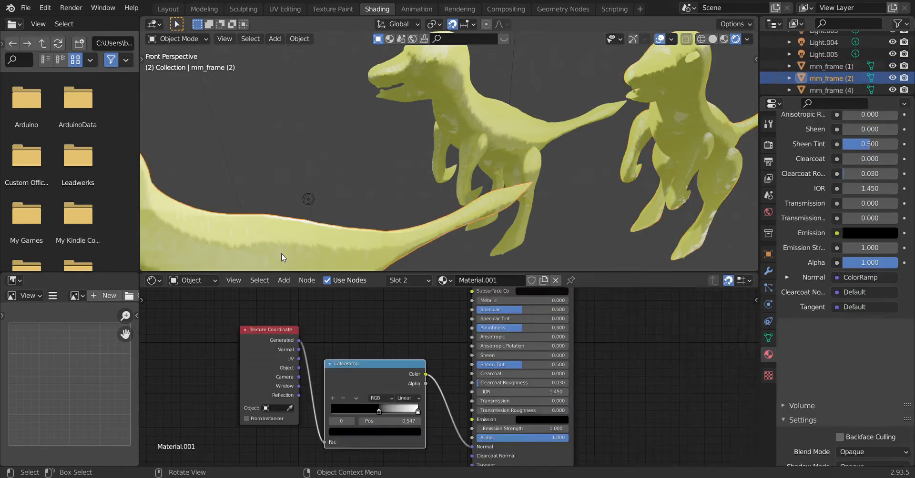
left_click(682, 125)
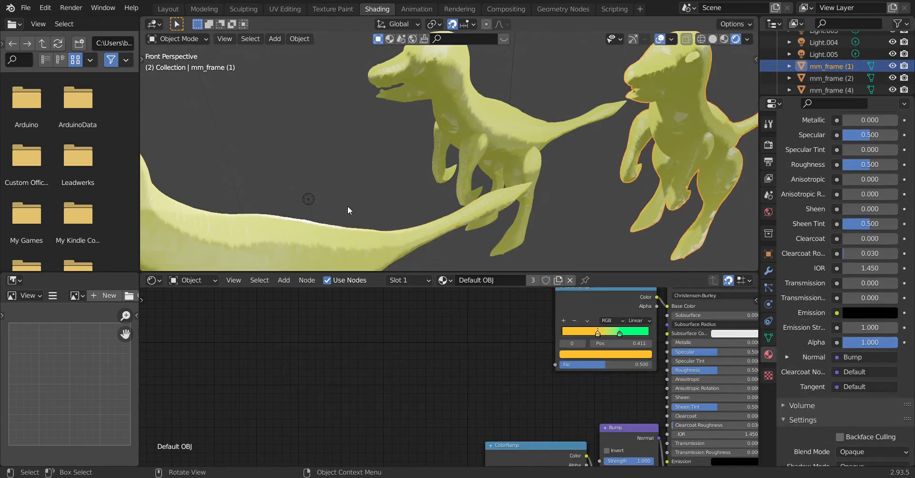
left_click(288, 238)
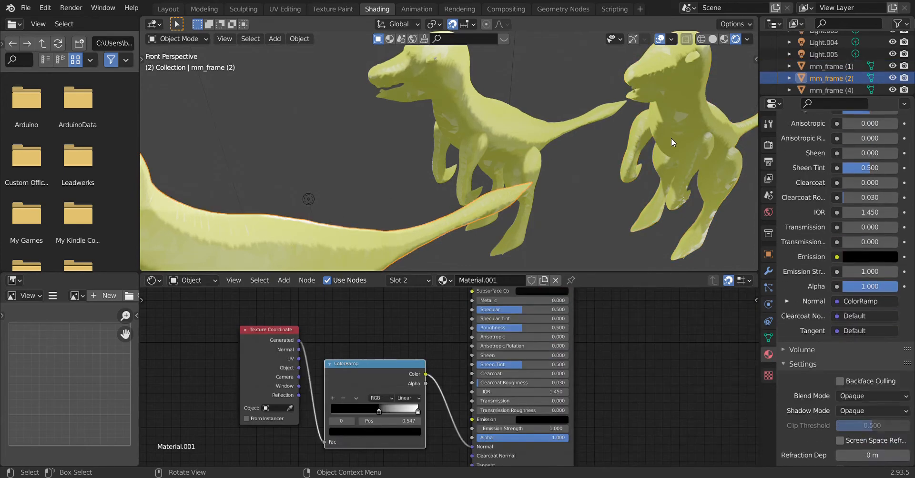
left_click(671, 139)
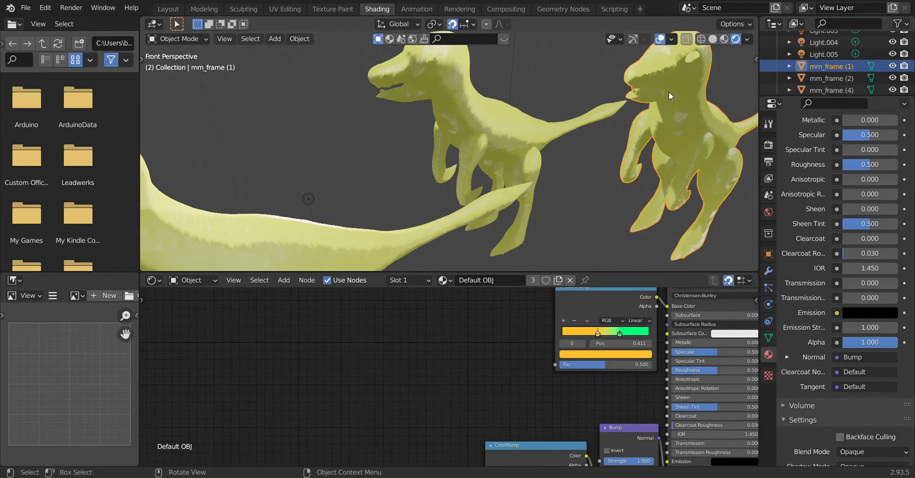
- Select mm_frame (1) and mm_frame (2) together in the object list and link their object data
left_click_drag(776, 66, 912, 81)
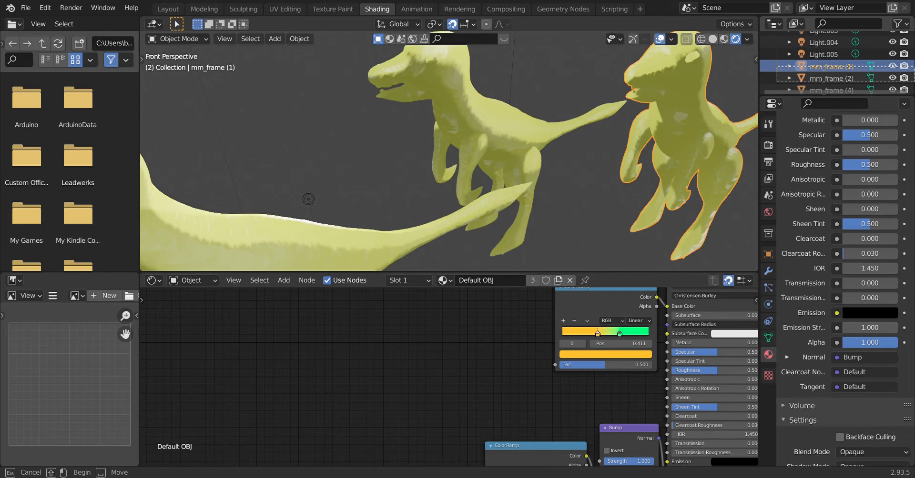
left_click_drag(912, 81, 913, 81)
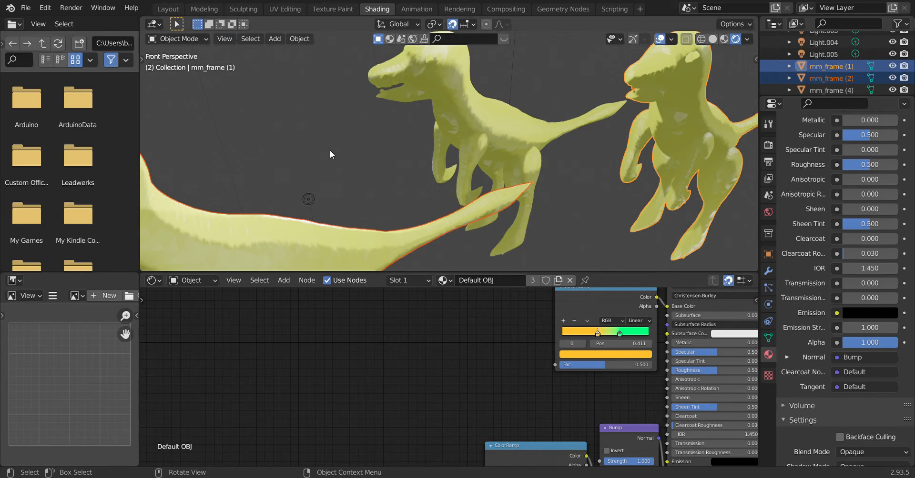
key("ctrl+l")
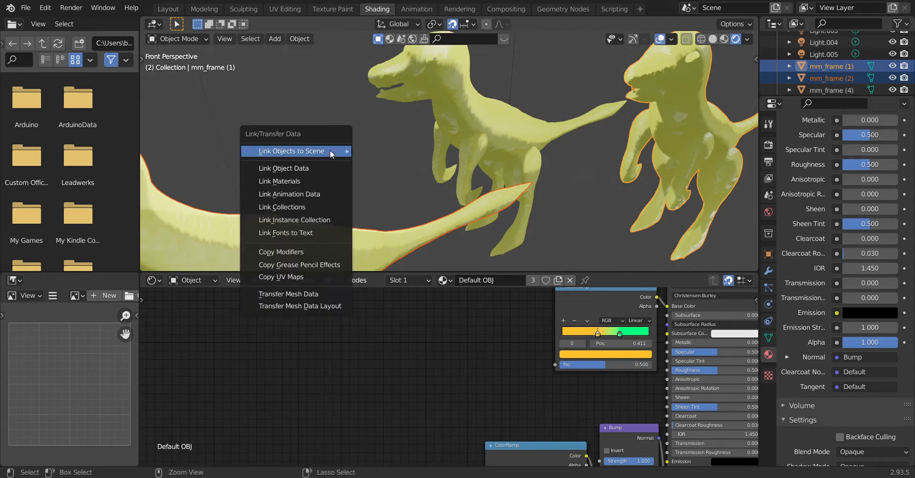
mouse_move(330, 151)
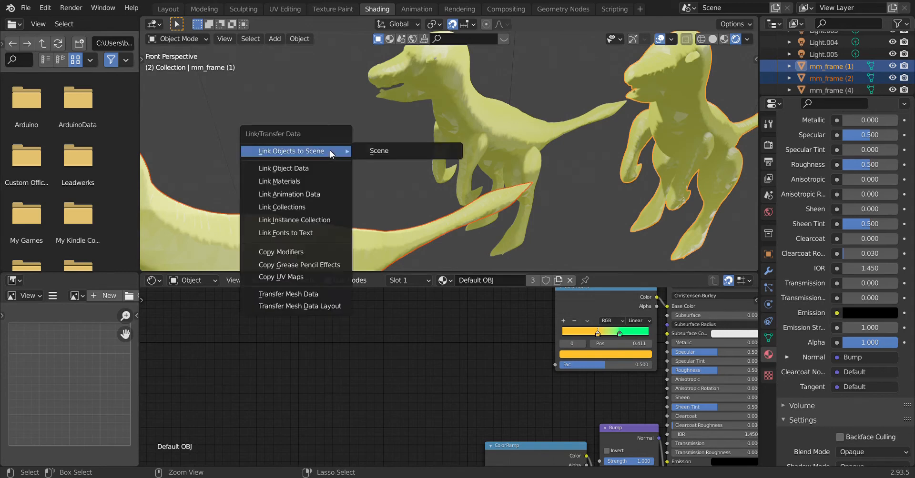
left_click(290, 169)
key("ctrl+l")
left_click(289, 167)
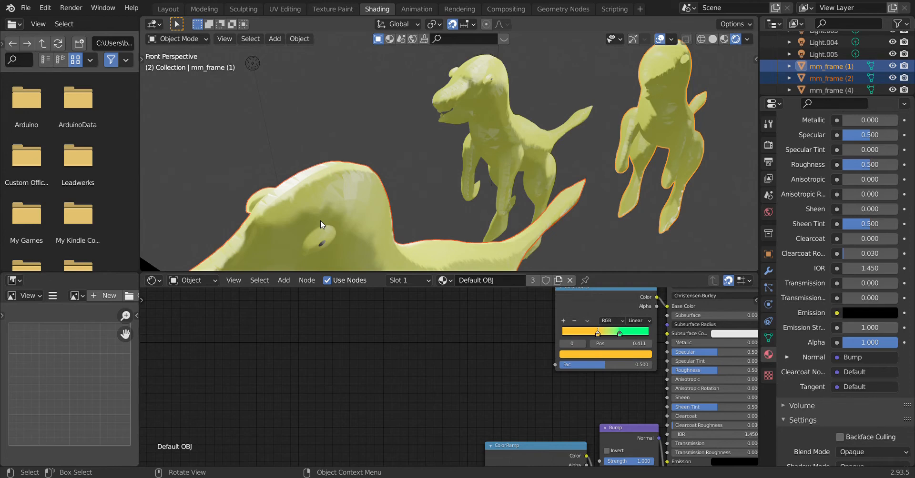
- Examine the selected front dinosaur's head and body from the front and the side, alongside the two rear dinosaurs
key("shift+grave")
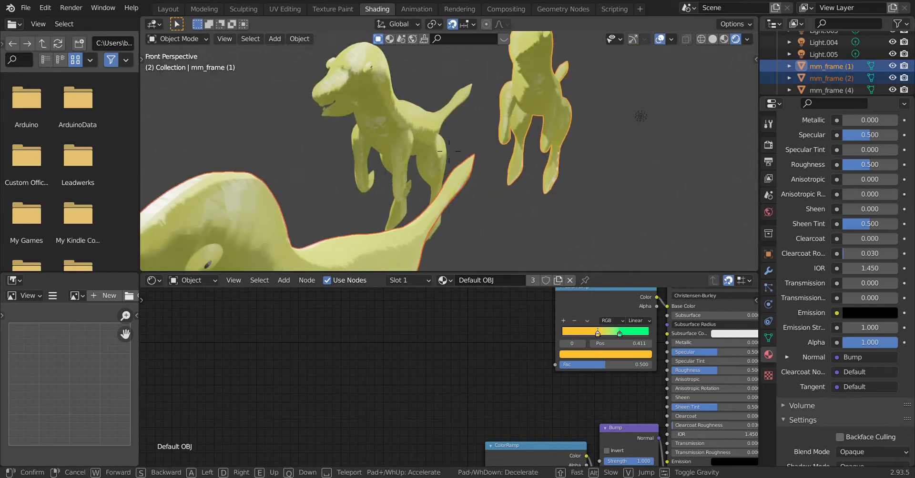
key("a")
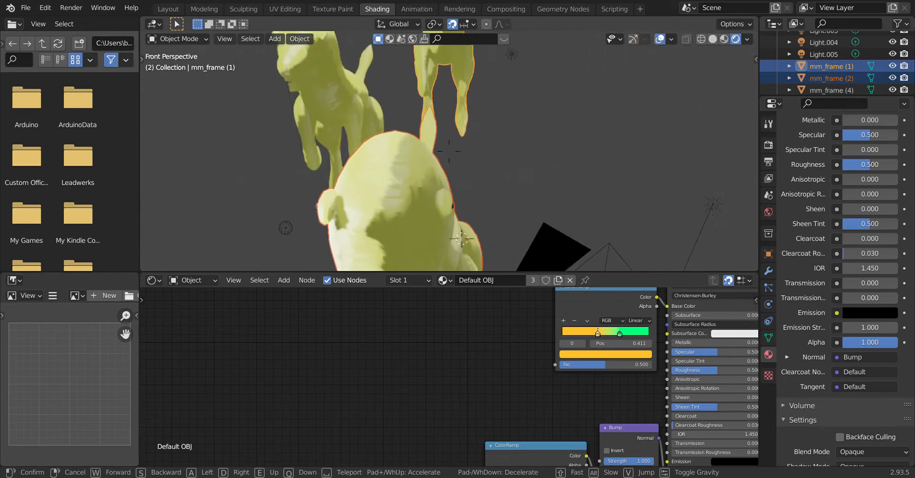
key("s")
key("w")
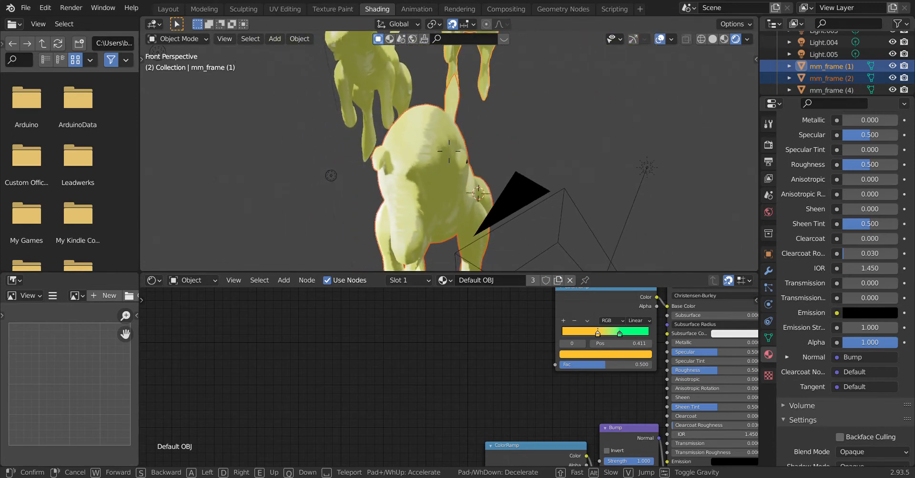
left_click(449, 151)
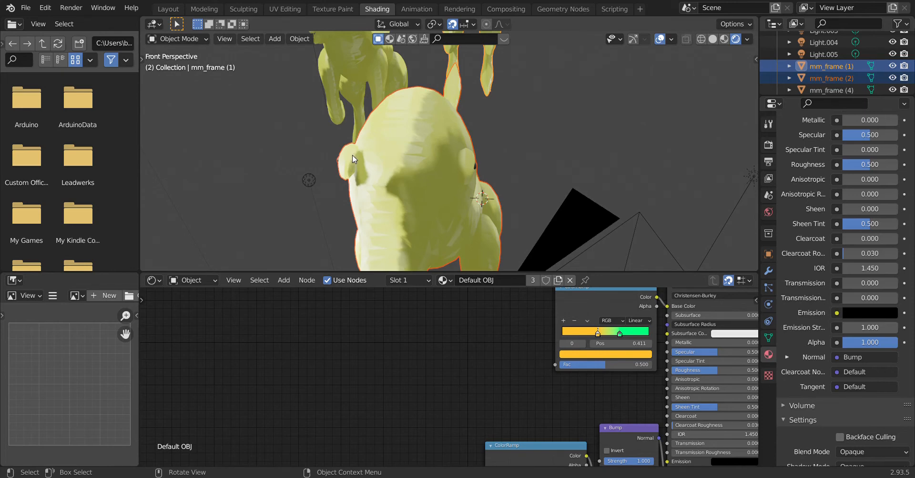
key("shift+grave")
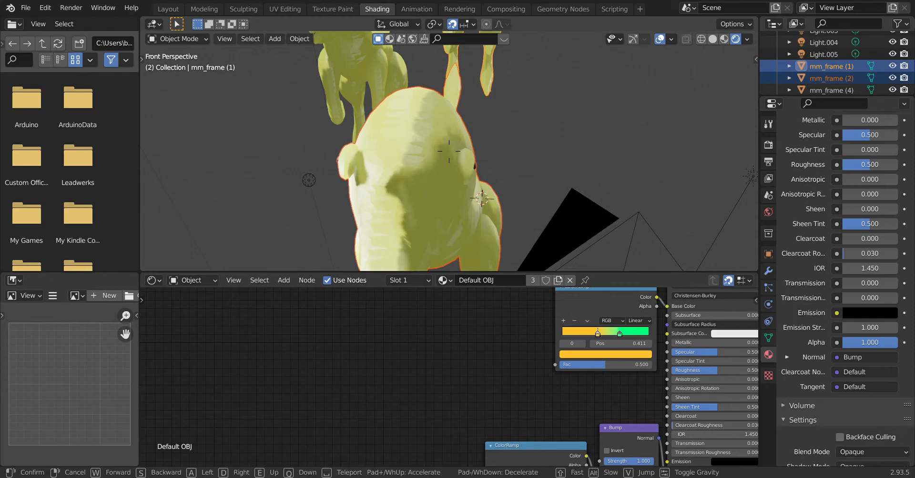
key("w")
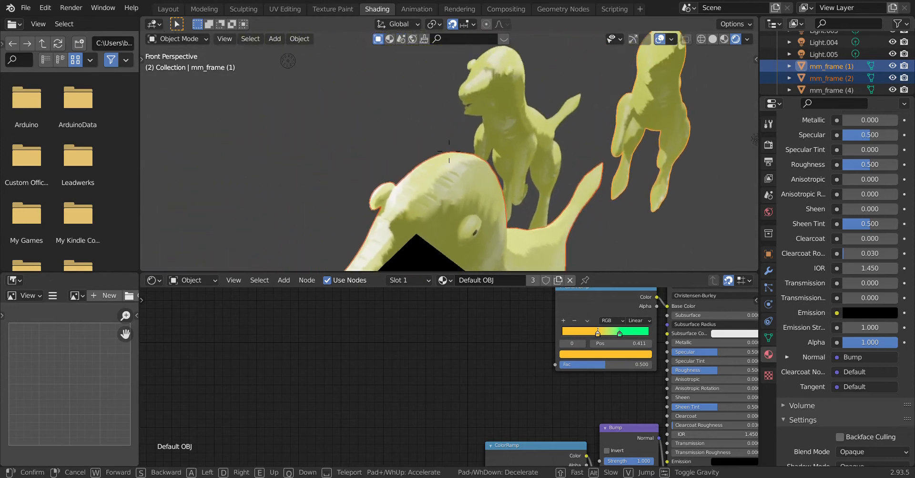
key("d")
key("d")
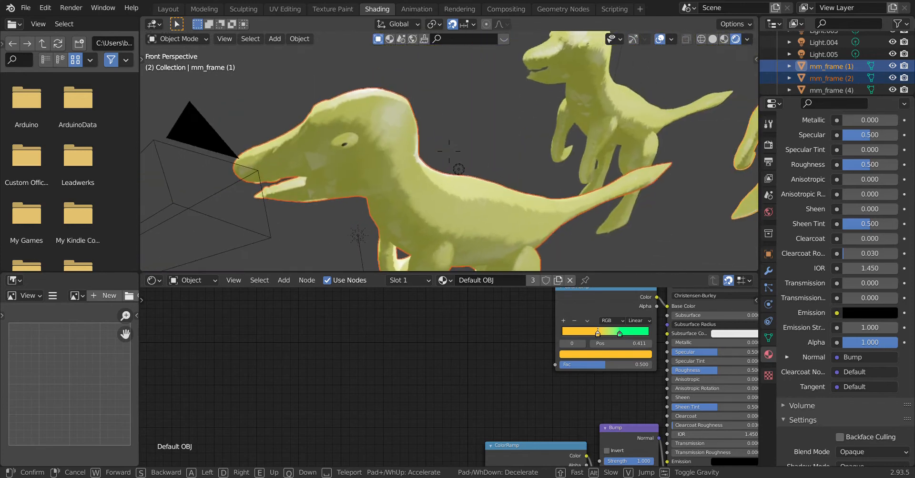
left_click(449, 151)
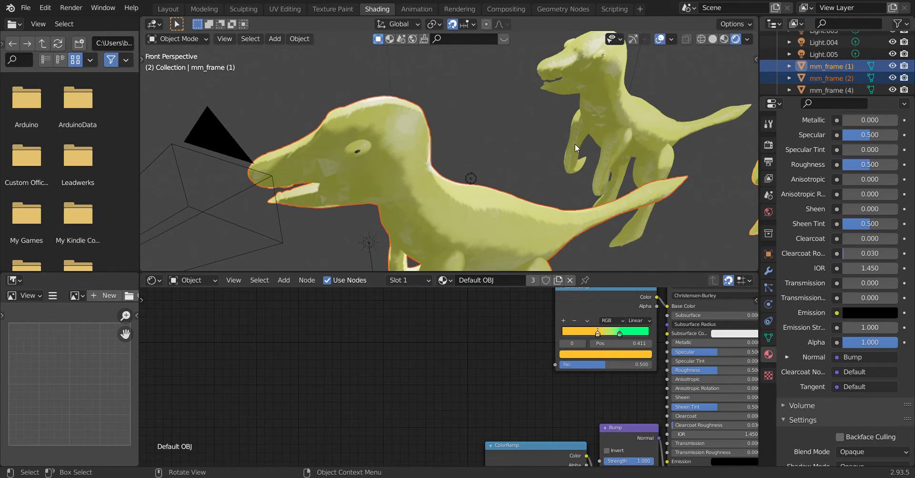
- Enter Edit Mode on mm_frame (1) and mm_frame (2), with the head of the selected rear dinosaur in close view
key("shift+grave")
key("w")
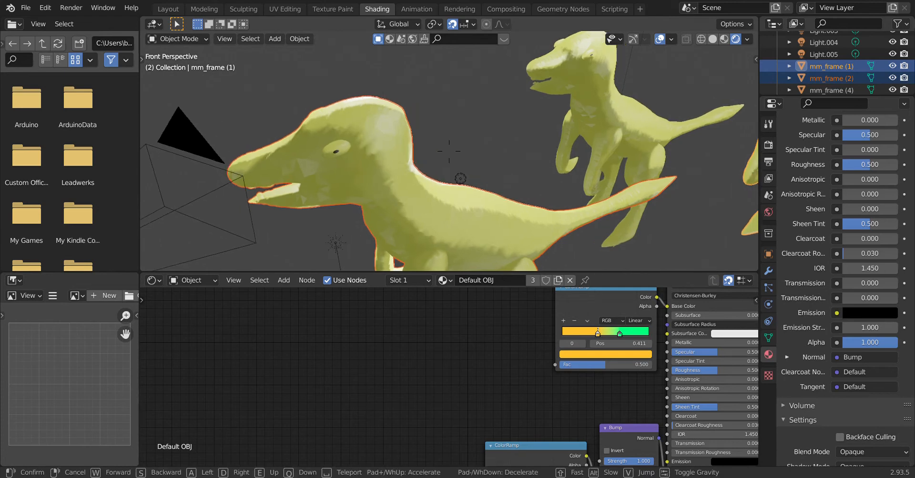
key("s")
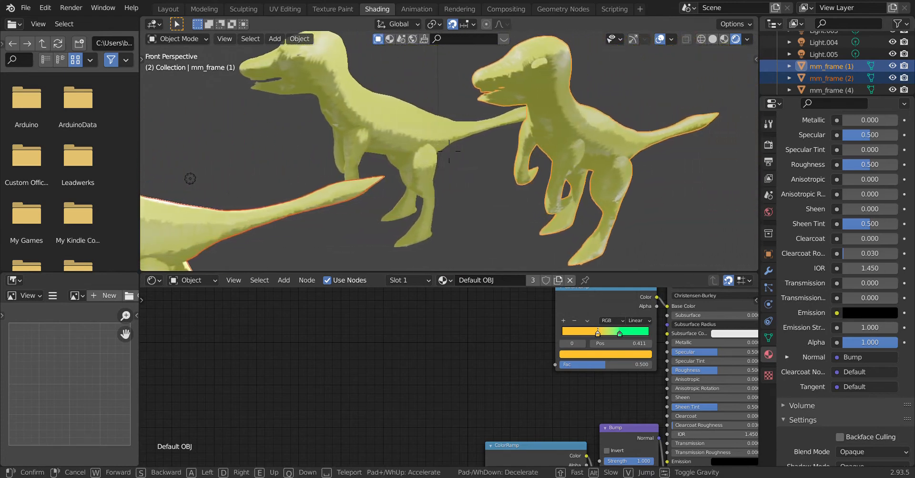
key("w")
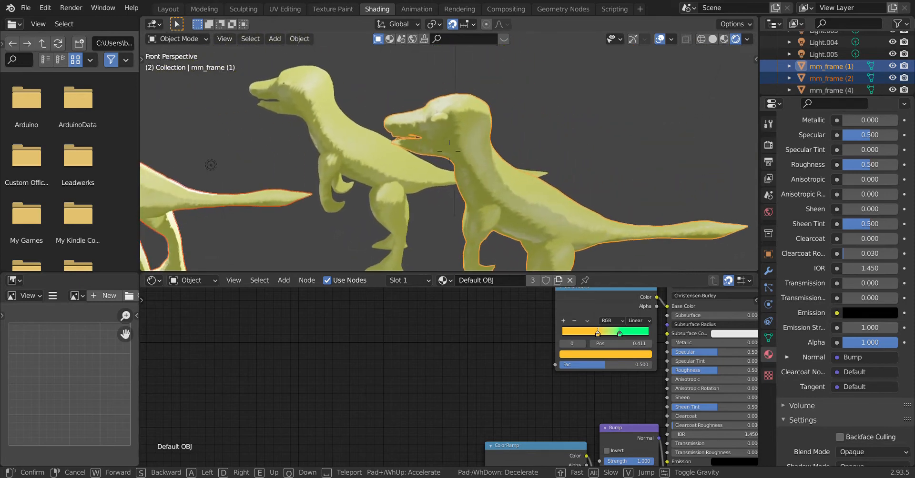
left_click(449, 151)
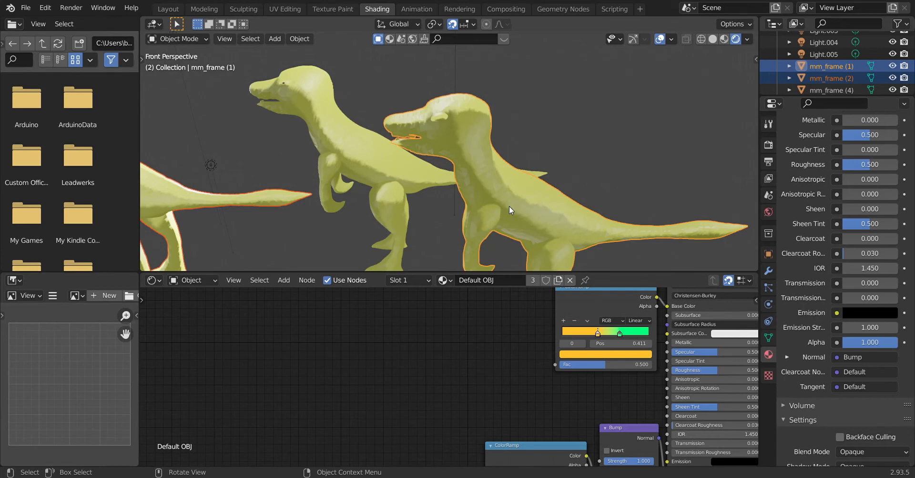
key("shift")
key("shift+grave")
key("w")
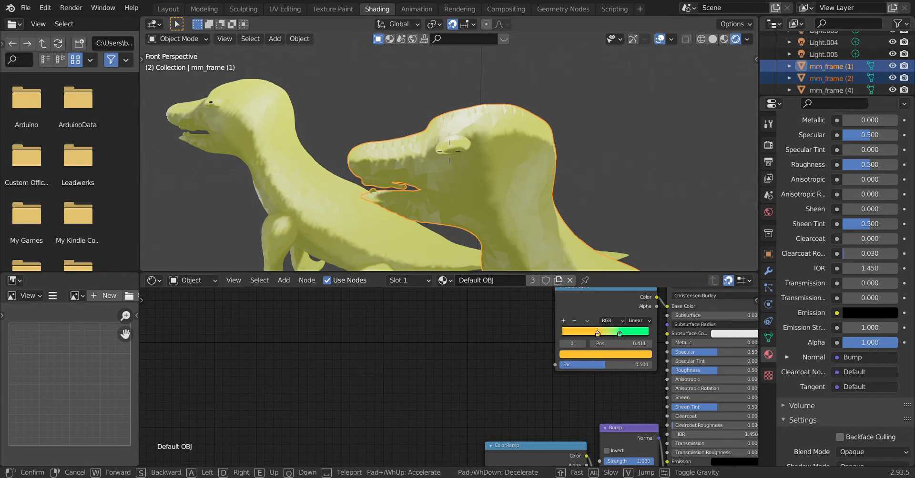
left_click(449, 151)
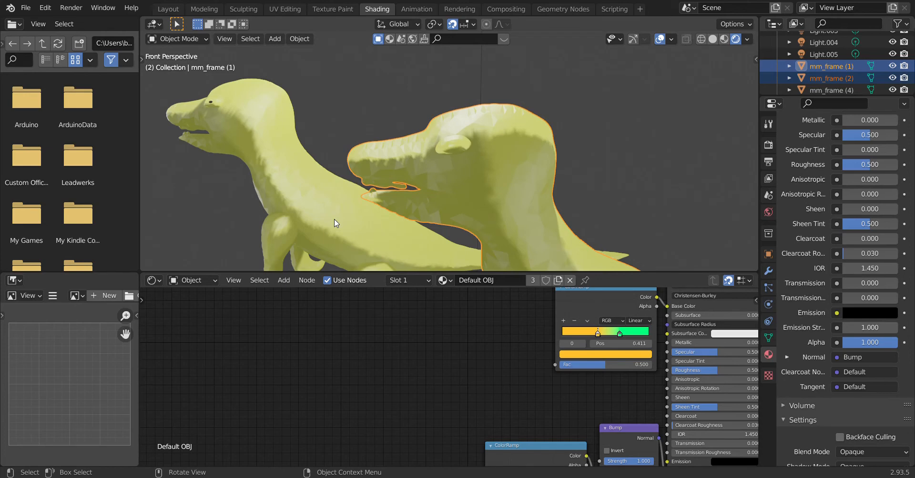
left_click(205, 41)
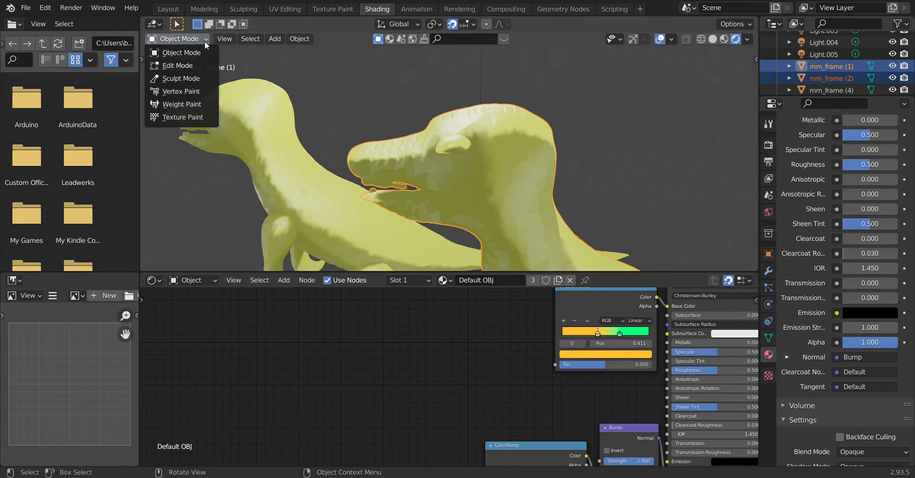
left_click(186, 66)
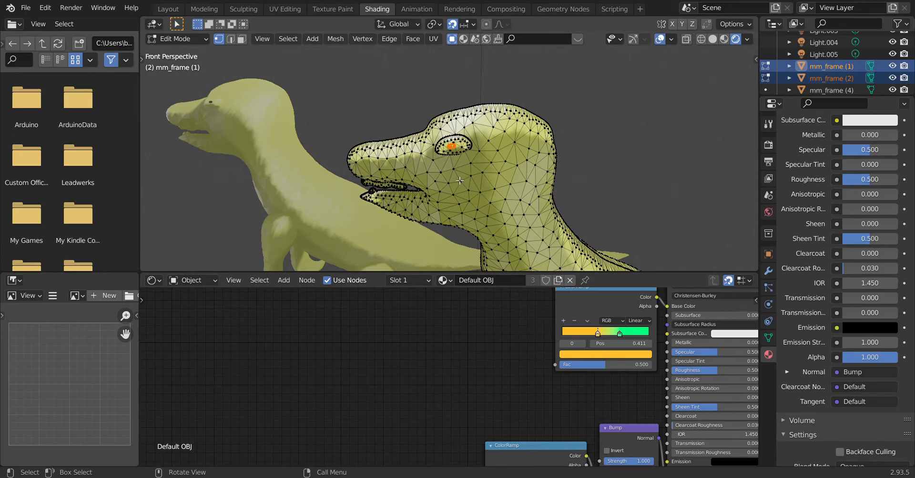
- Examine the rear dinosaur's head mesh and its selected eye vertices from the front
key("shift+grave")
key("a")
key("a")
key("a")
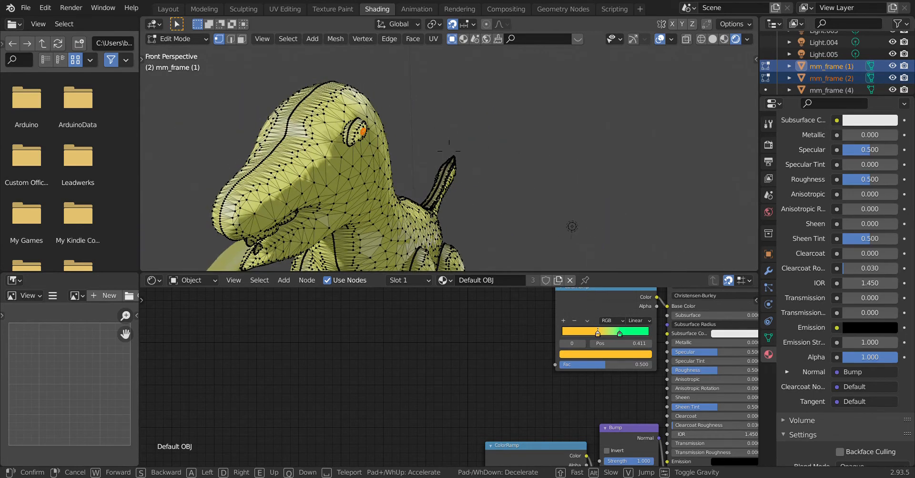
key("a")
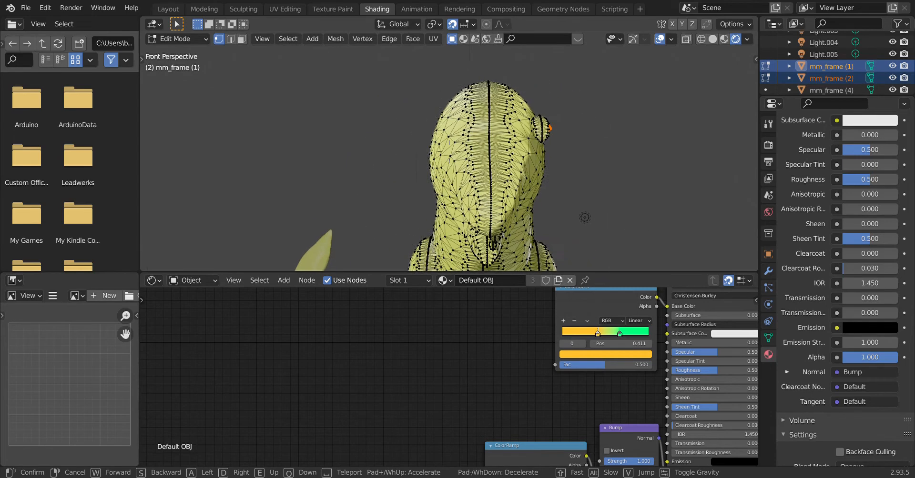
left_click(453, 155)
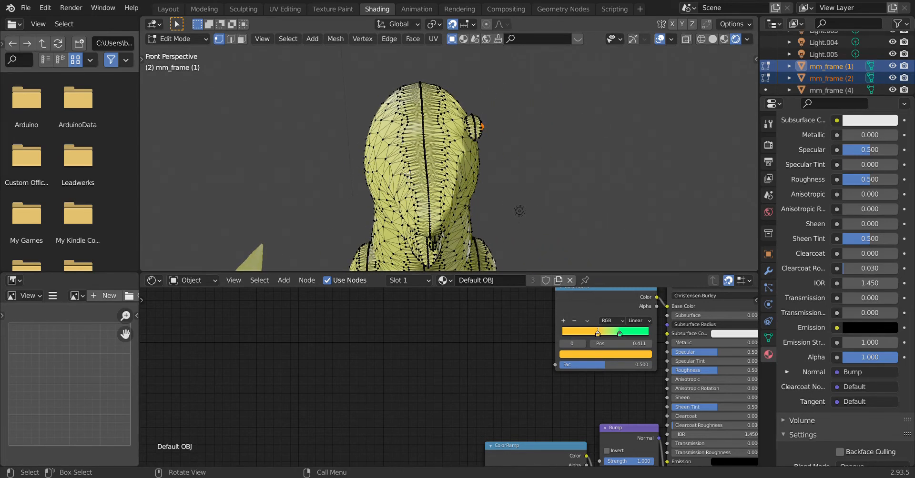
- Examine the selected eye vertices on the rear dinosaur's head from the side and at an angle
key("shift+grave")
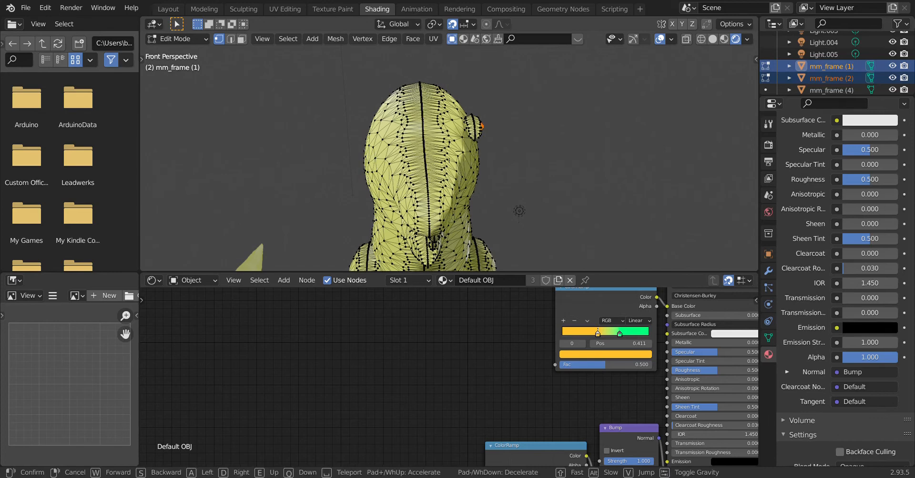
key("d")
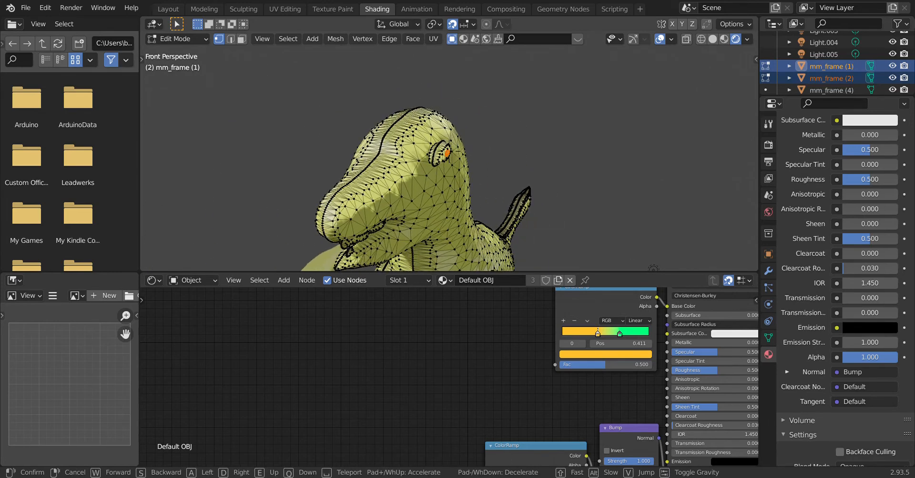
key("d")
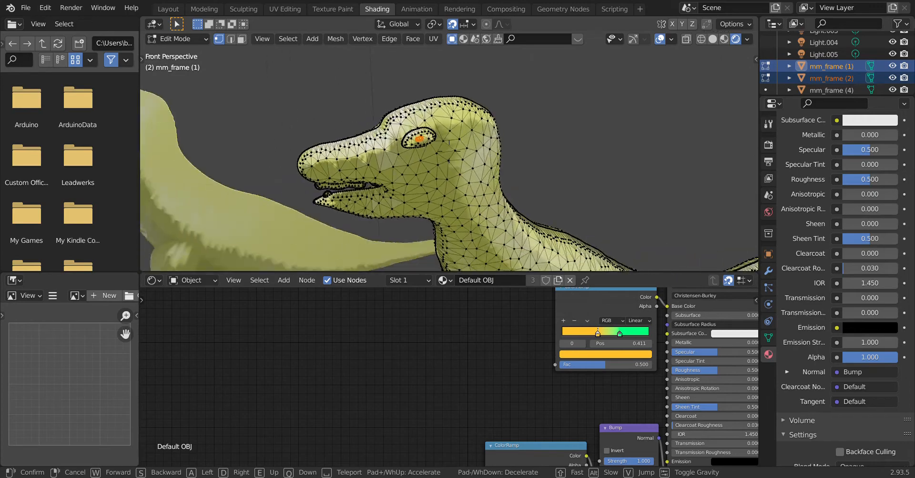
key("a")
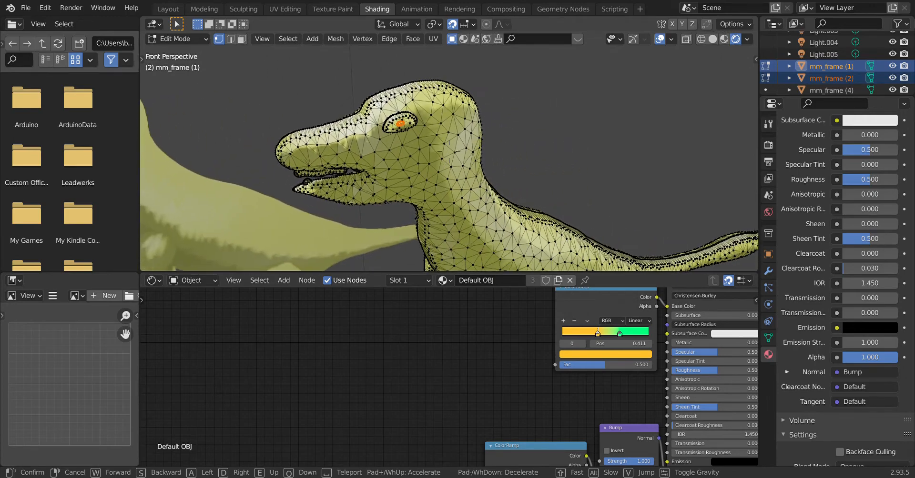
key("d")
key("a")
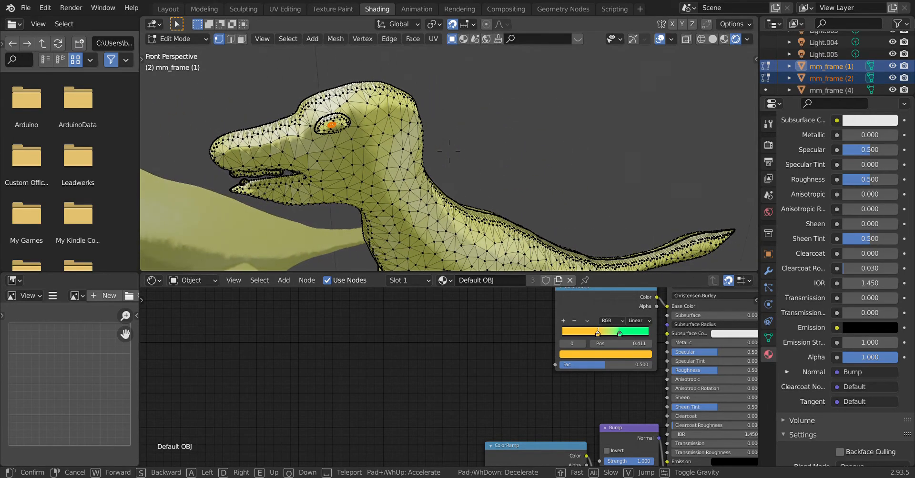
key("w")
key("w")
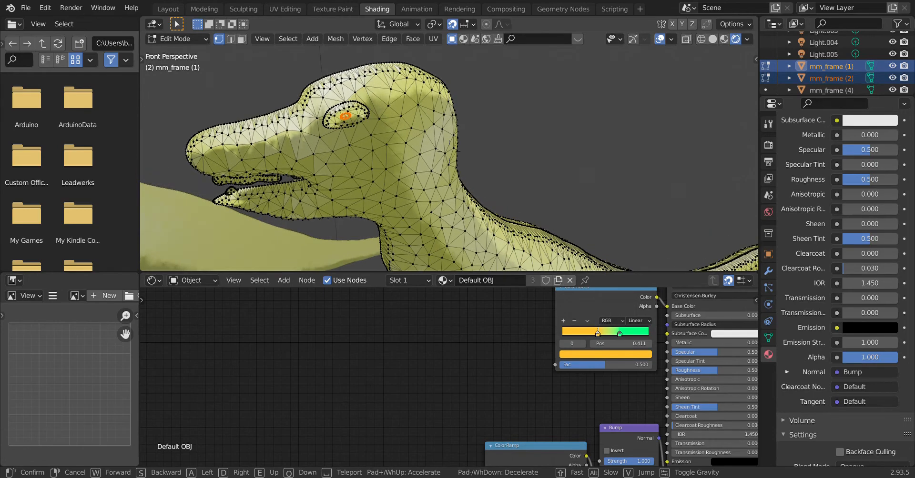
key("a")
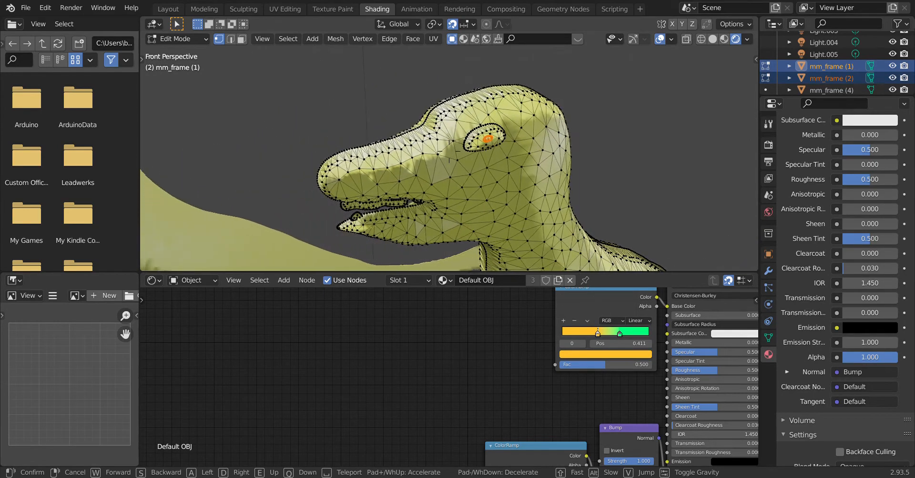
key("a")
key("a")
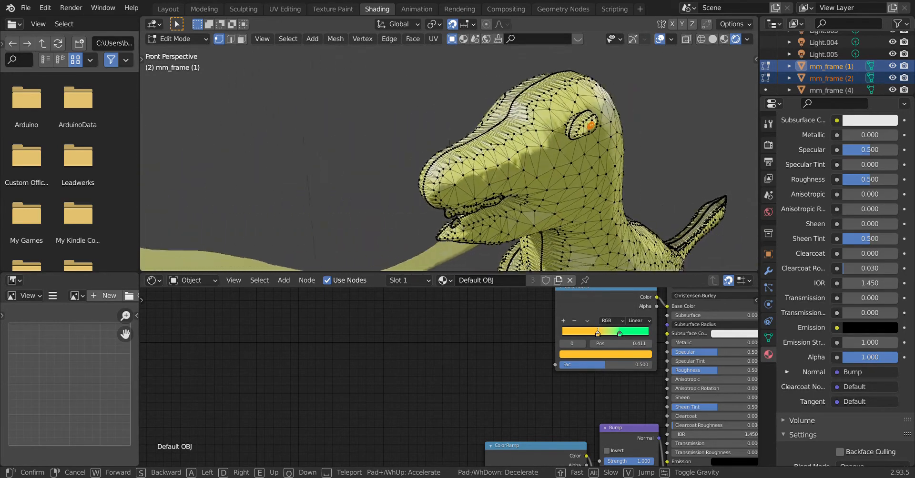
key("a")
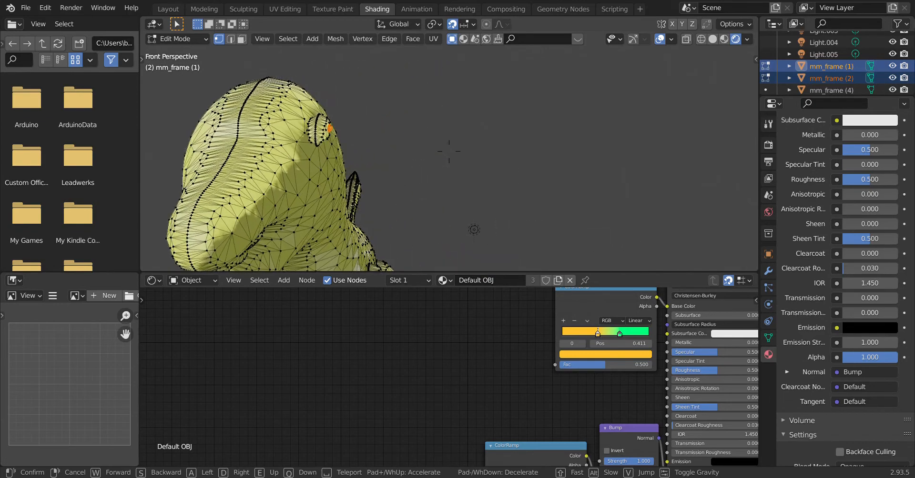
left_click(453, 154)
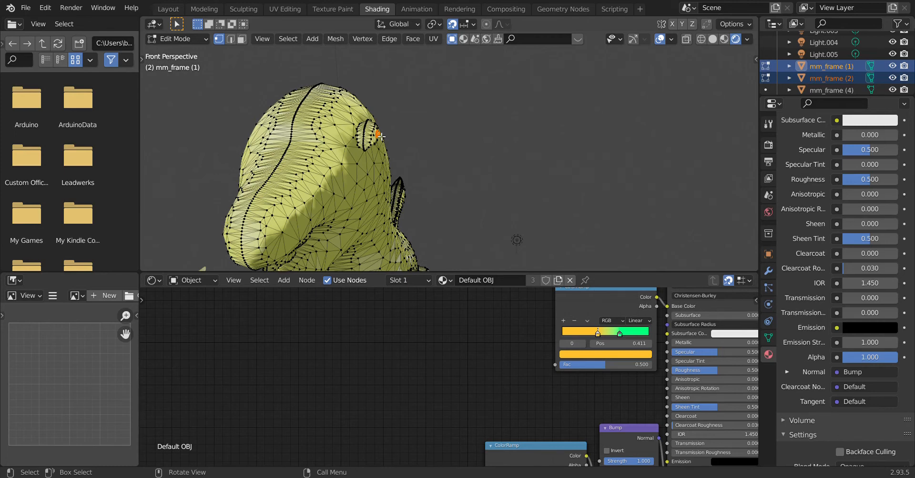
- Move the selected eye vertices -1 m along Y, away from the rear dinosaur's head
key("g")
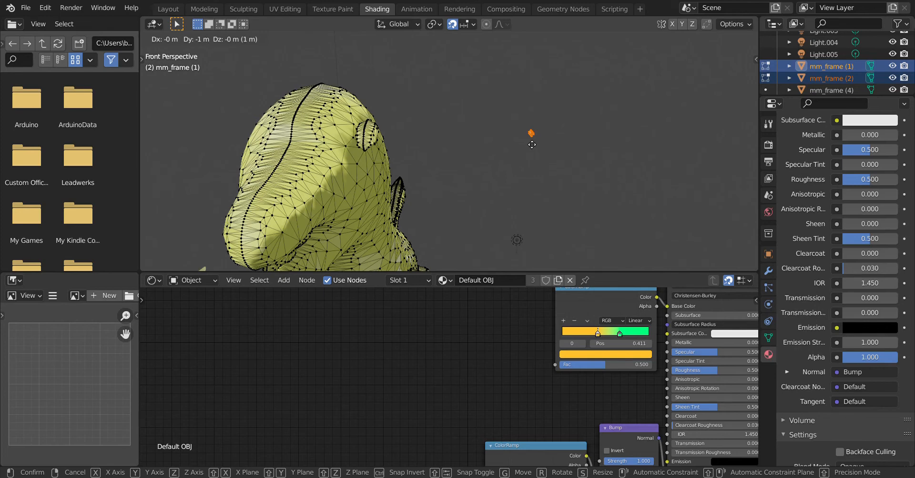
key("Return")
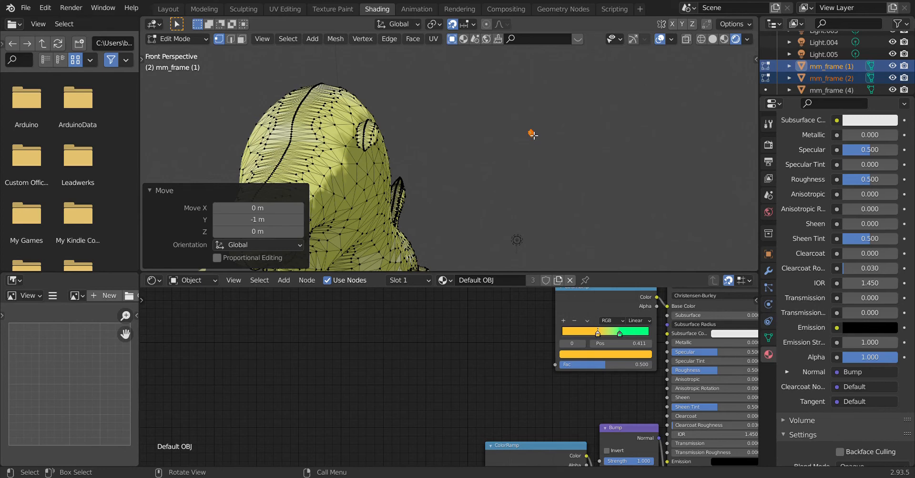
key("shift+grave")
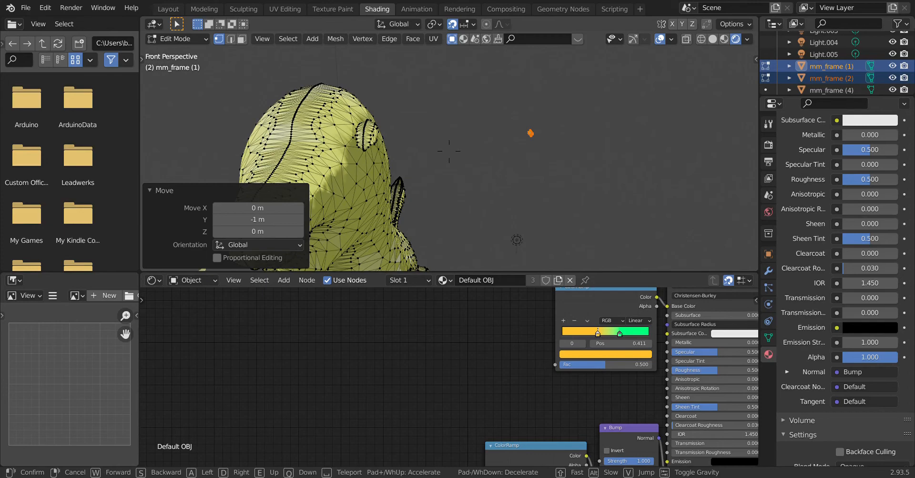
key("d")
key("d")
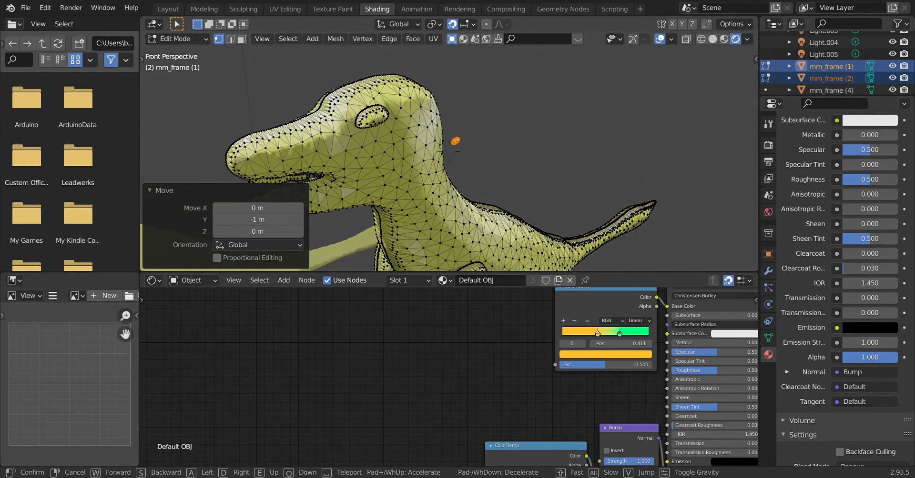
key("a")
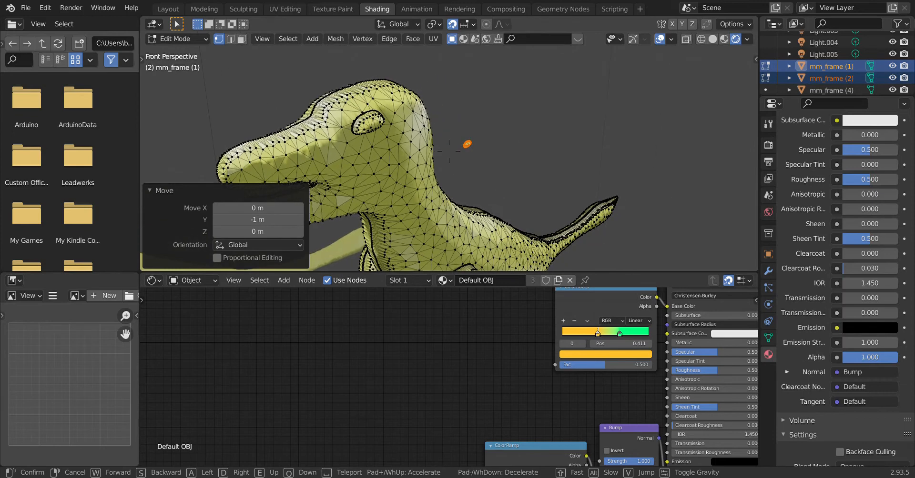
left_click(452, 155)
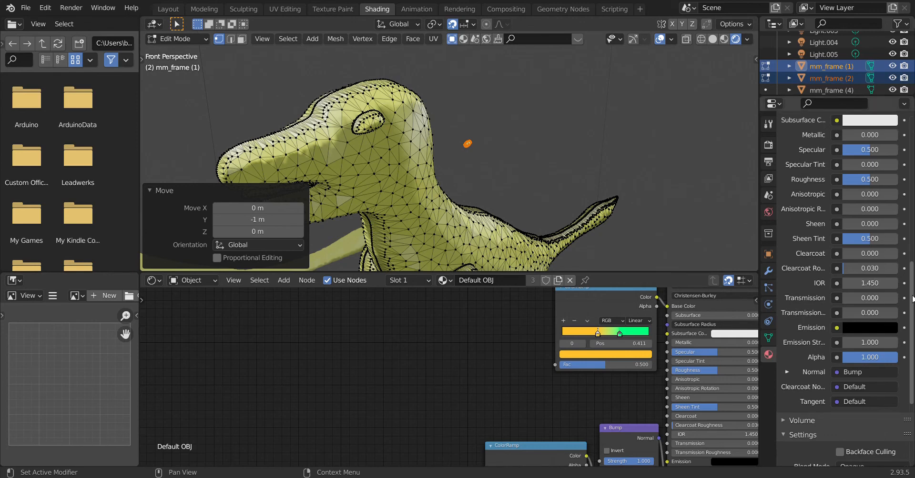
- Return mm_frame (1) and mm_frame (2) to Object Mode, with the third dinosaur's head in close view
scroll(911, 305, "up", 15)
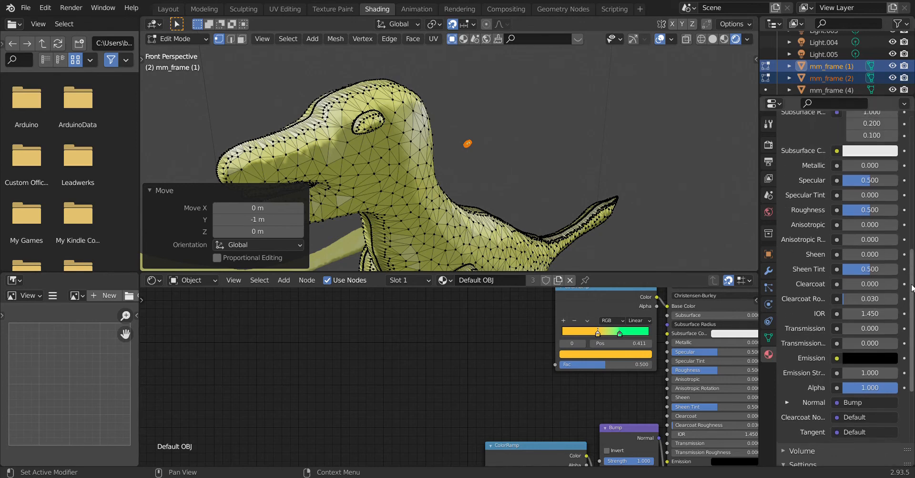
scroll(911, 305, "up", 3)
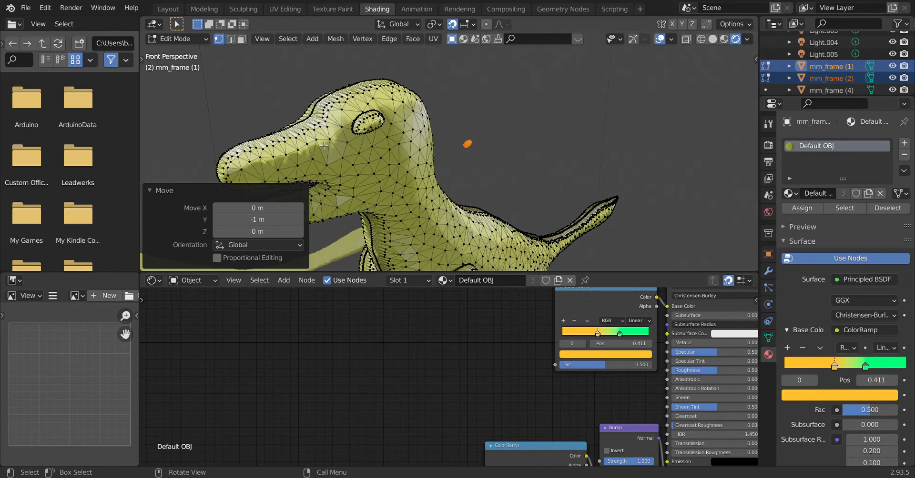
key("shift+grave")
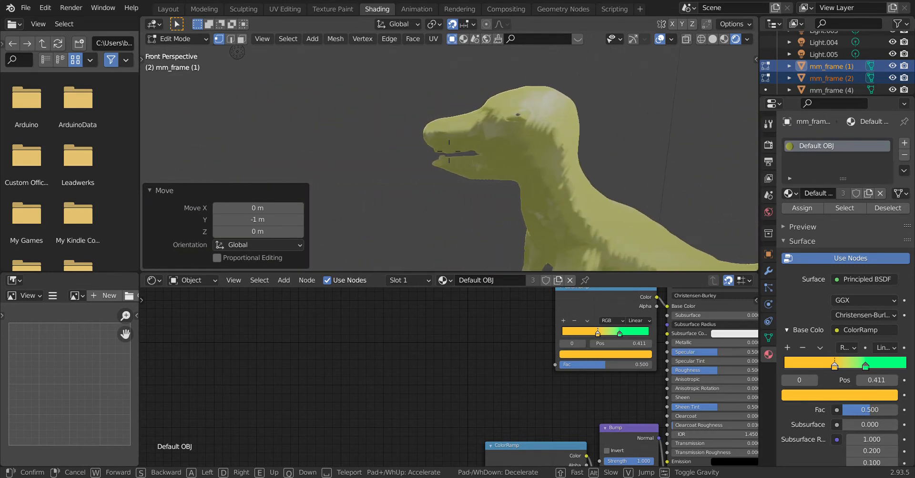
key("w")
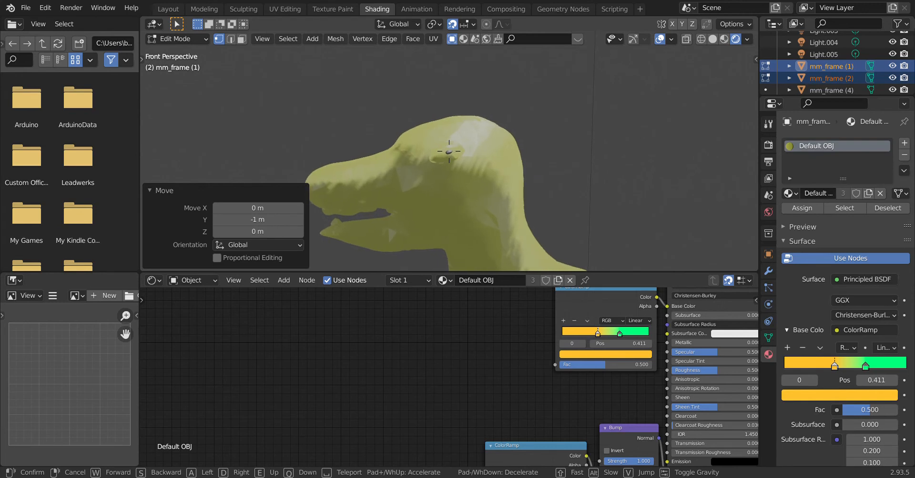
left_click(452, 154)
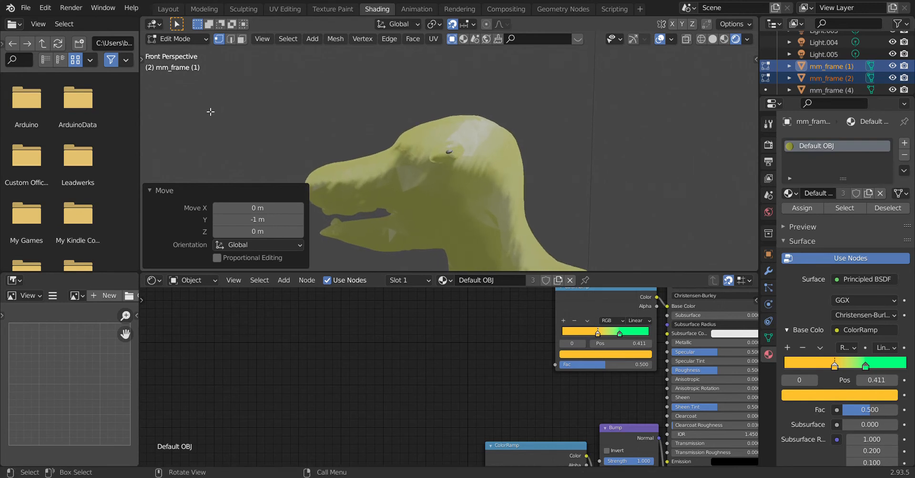
left_click(200, 39)
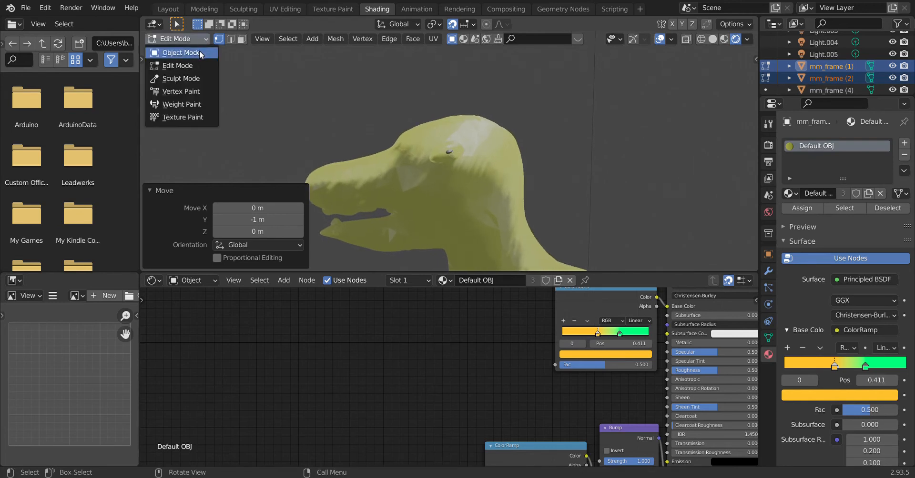
left_click(198, 51)
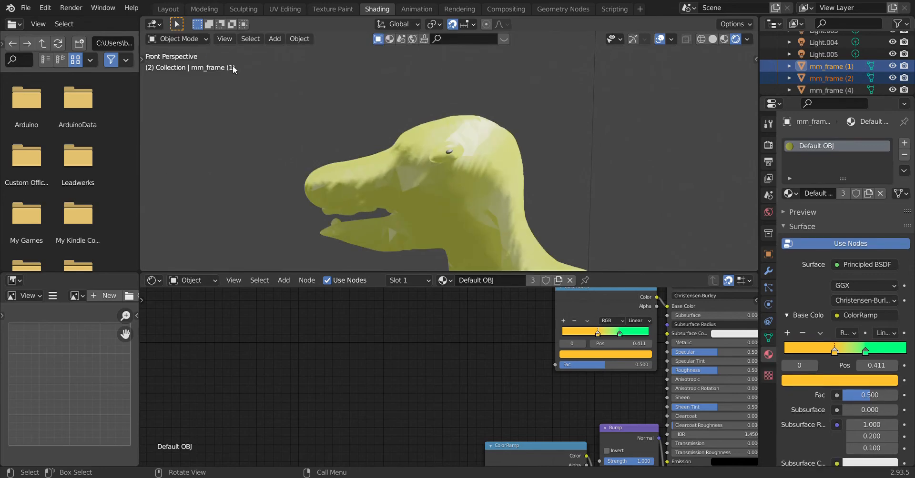
- Select mm_frame (4) and copy the Texture Coordinate and ColorRamp nodes of its Material.004
left_click(451, 221)
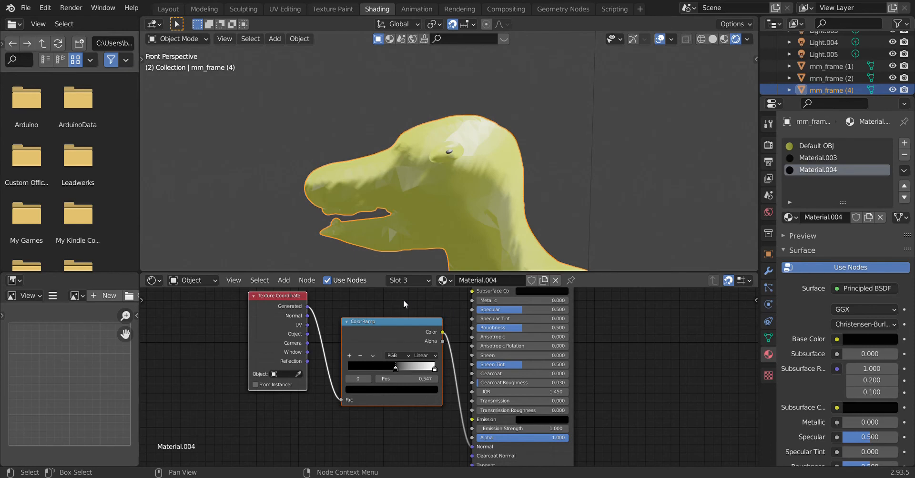
left_click(664, 358)
key("Up")
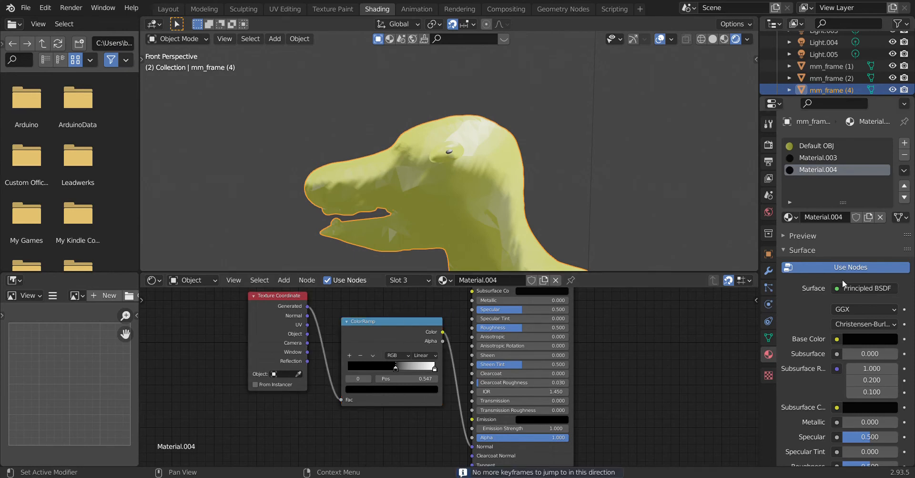
left_click_drag(753, 404, 756, 364)
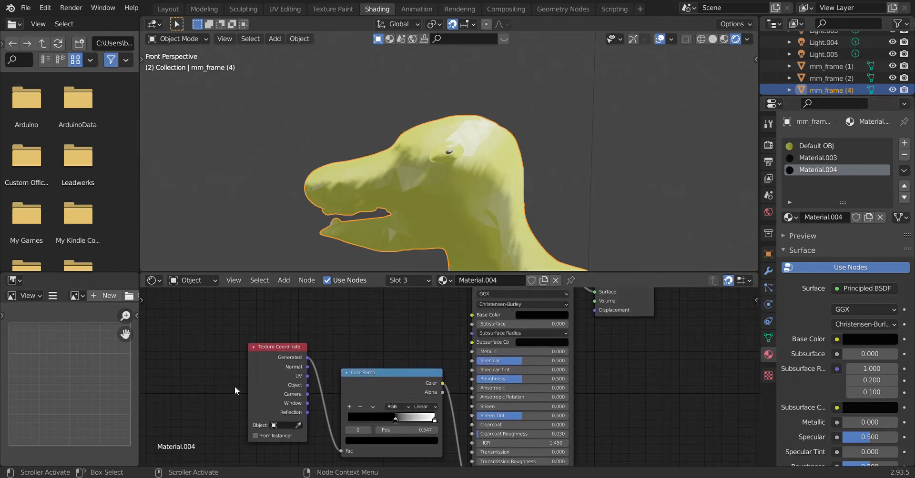
left_click_drag(221, 327, 458, 473)
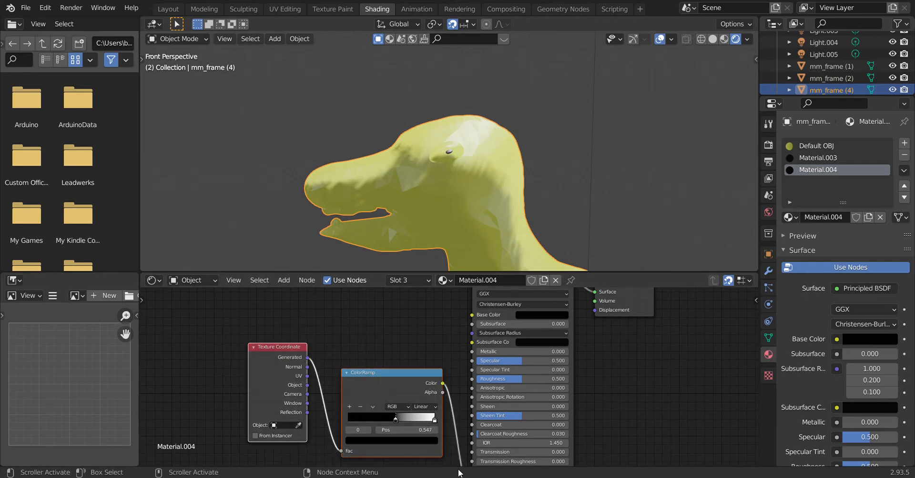
right_click(379, 373)
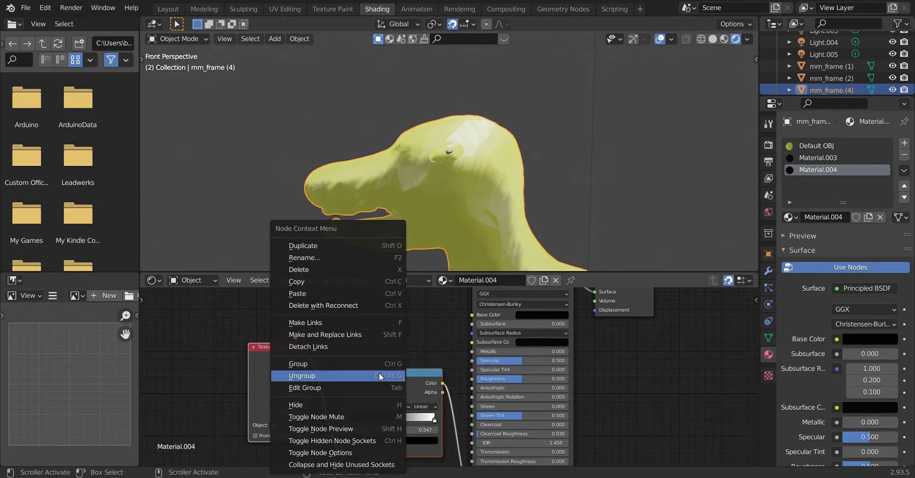
left_click(325, 281)
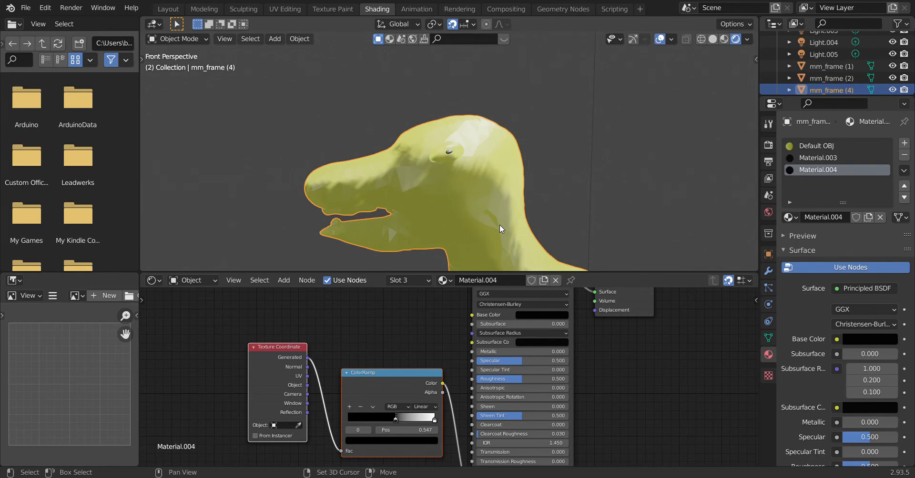
- Select mm_frame (1), the middle dinosaur with the eye floating away from its head, and switch it to Edit Mode
key("shift+grave")
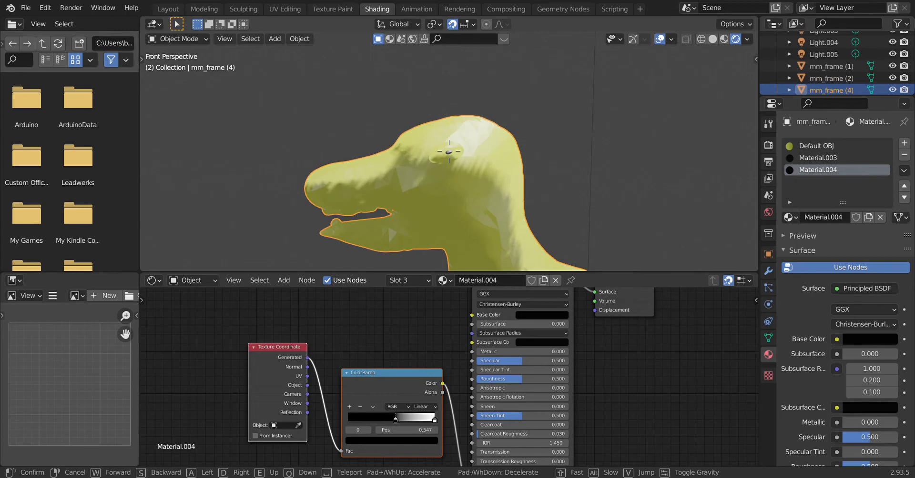
key("s")
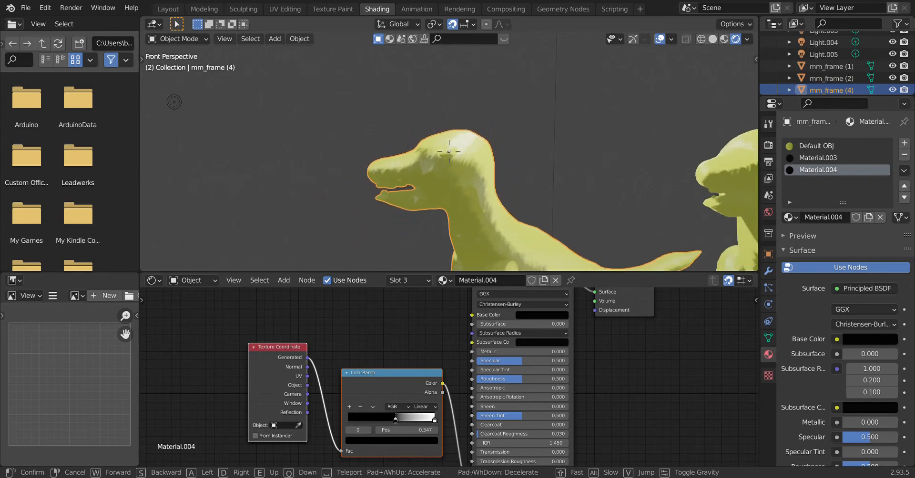
key("w")
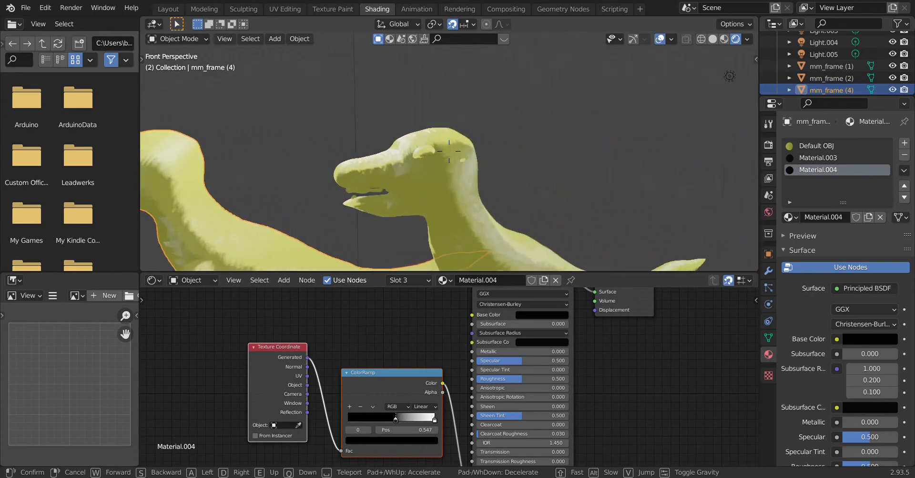
key("a")
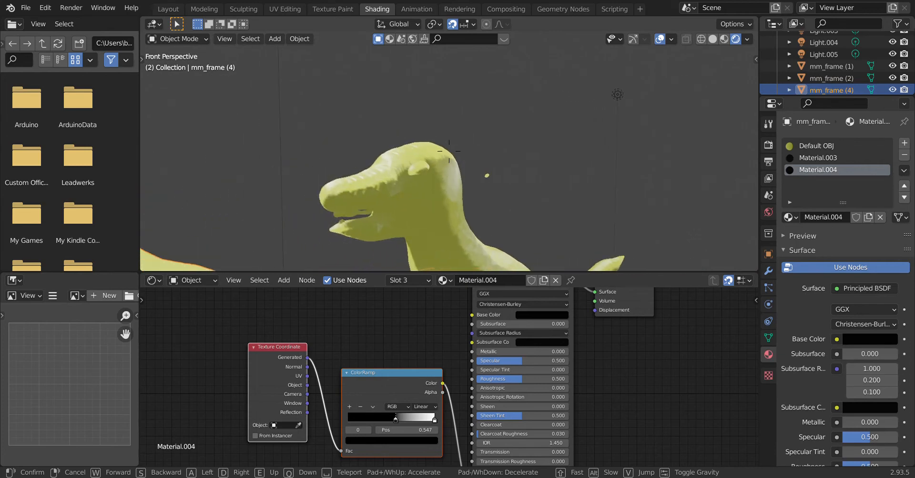
key("w")
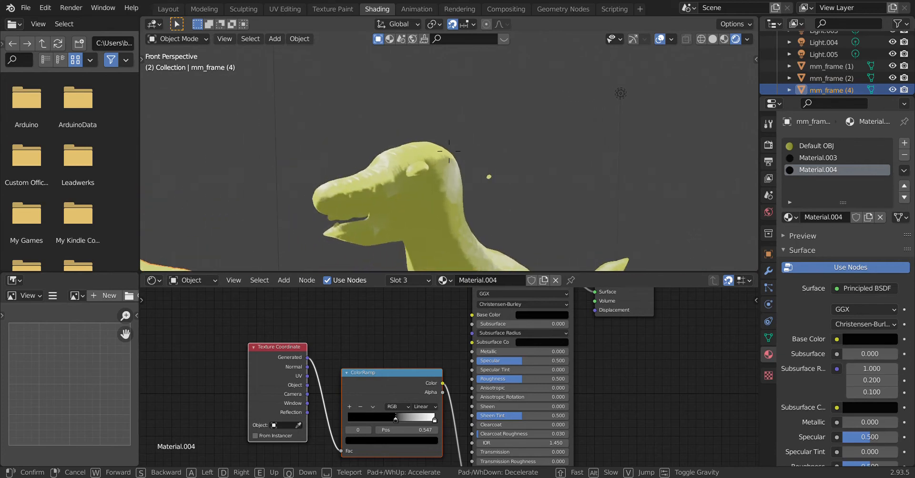
key("s")
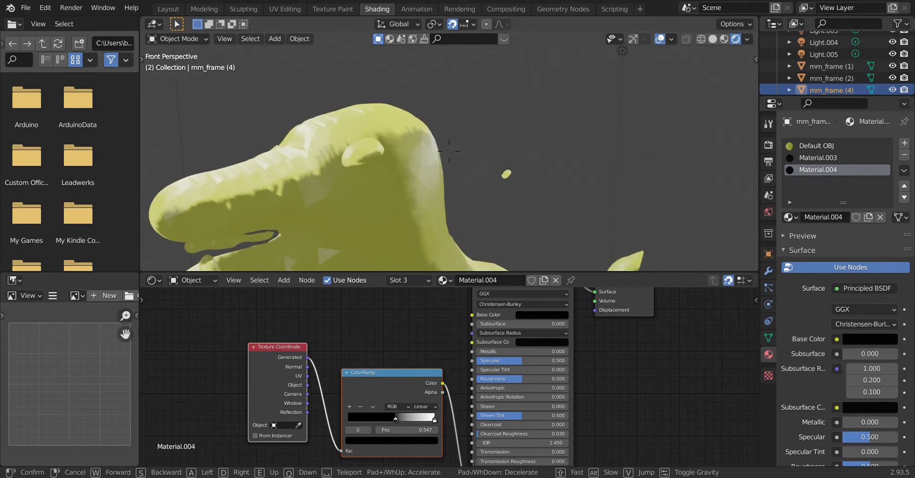
left_click(449, 151)
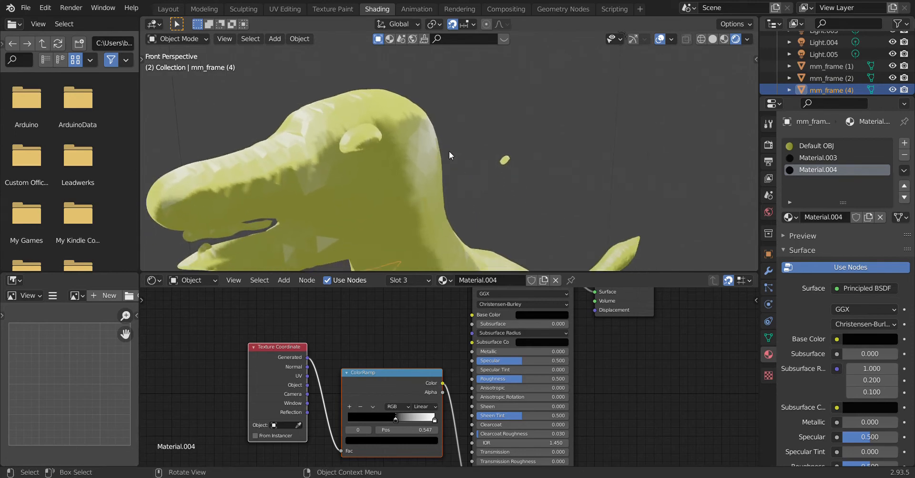
left_click(505, 158)
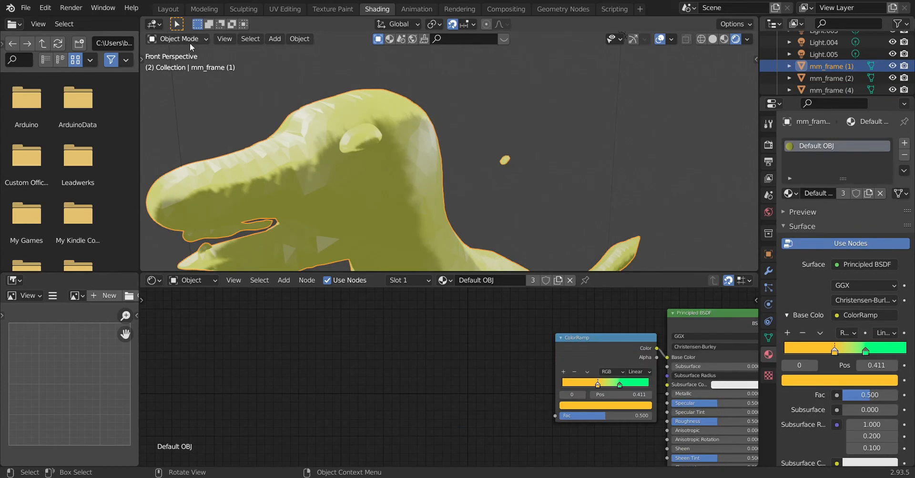
left_click(203, 40)
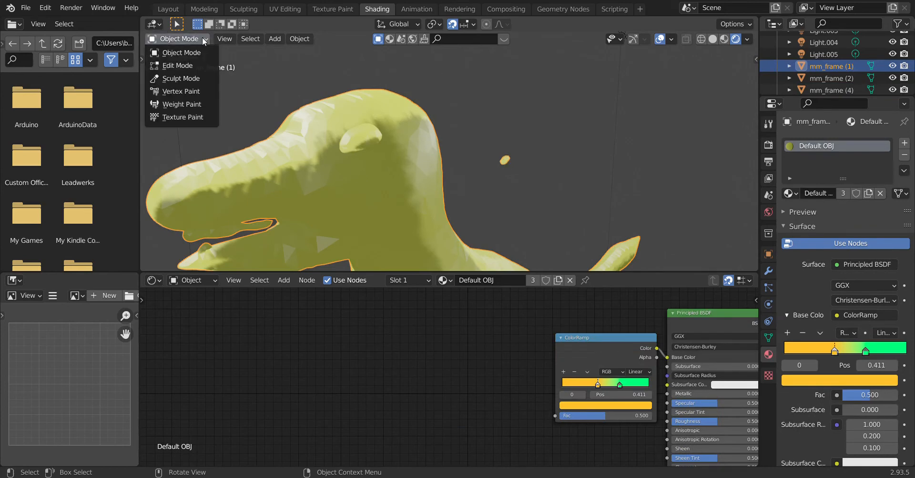
left_click(189, 67)
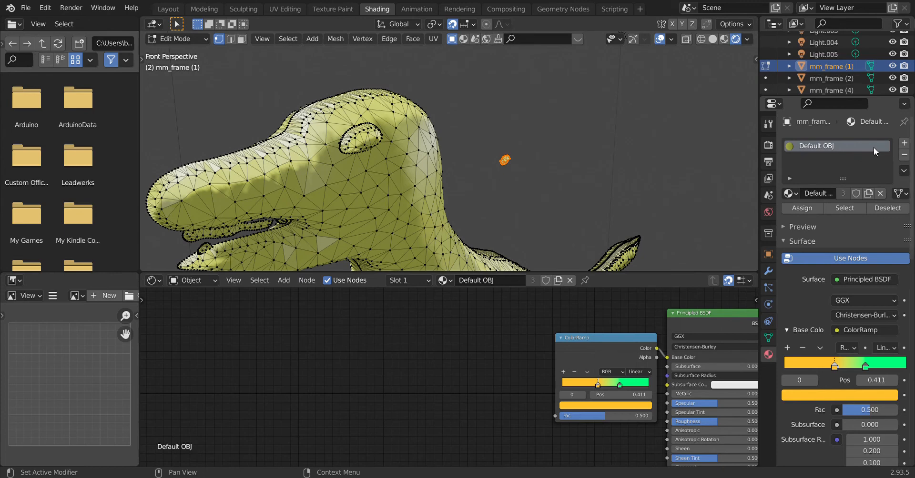
- Add a second material slot to mm_frame (1) and create a new material in it
left_click(905, 145)
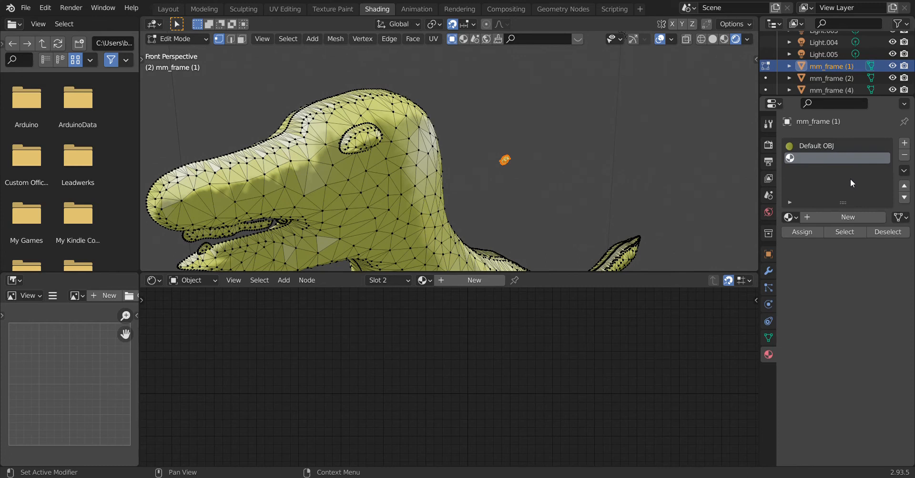
left_click(837, 219)
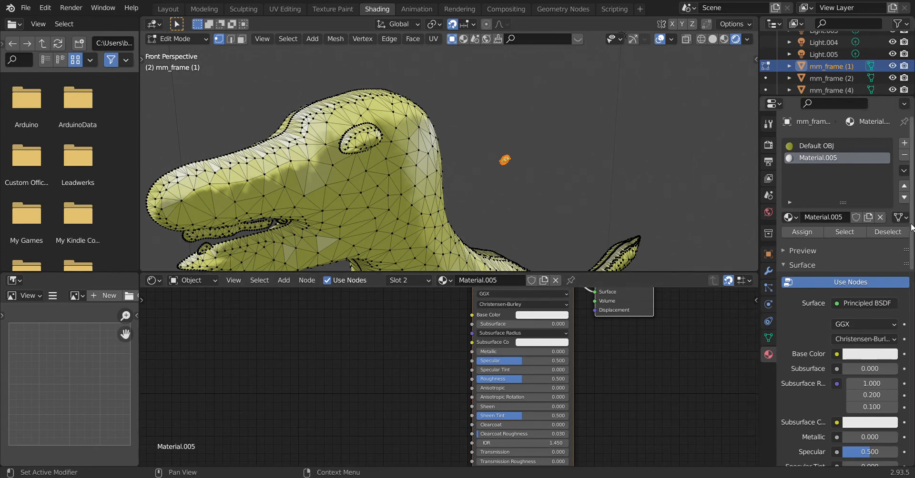
left_click_drag(911, 227, 912, 323)
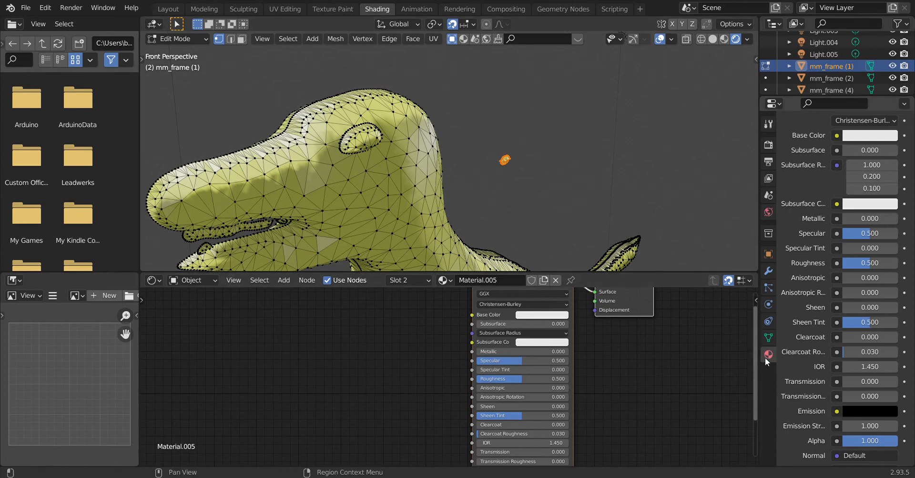
left_click(768, 213)
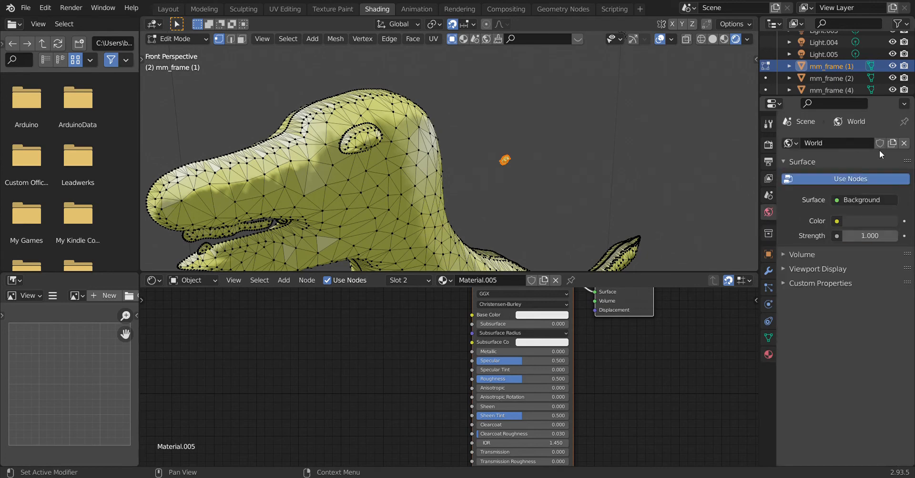
left_click(768, 354)
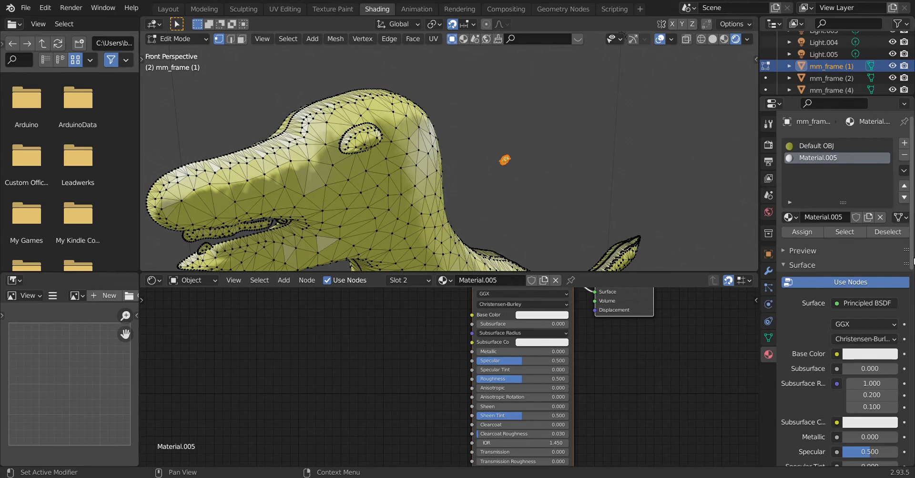
- Set the Base Color of Material.005 to black
scroll(897, 333, "down", 10)
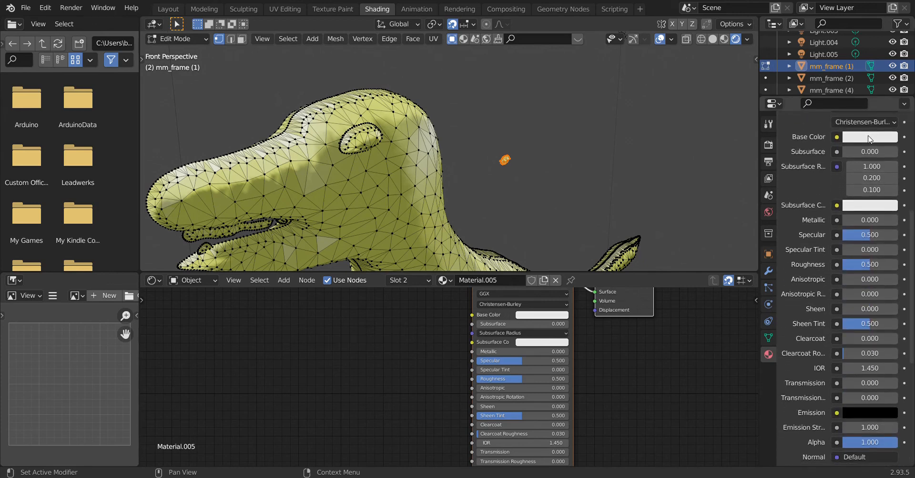
left_click(870, 138)
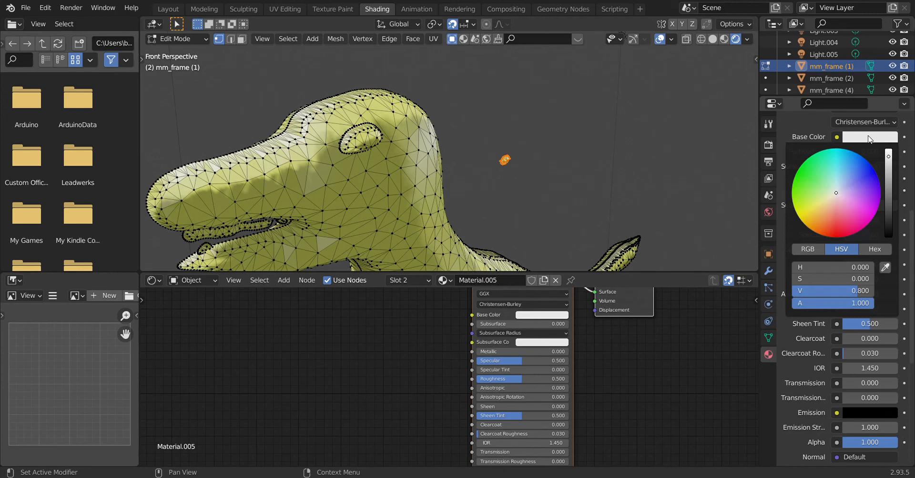
left_click(888, 235)
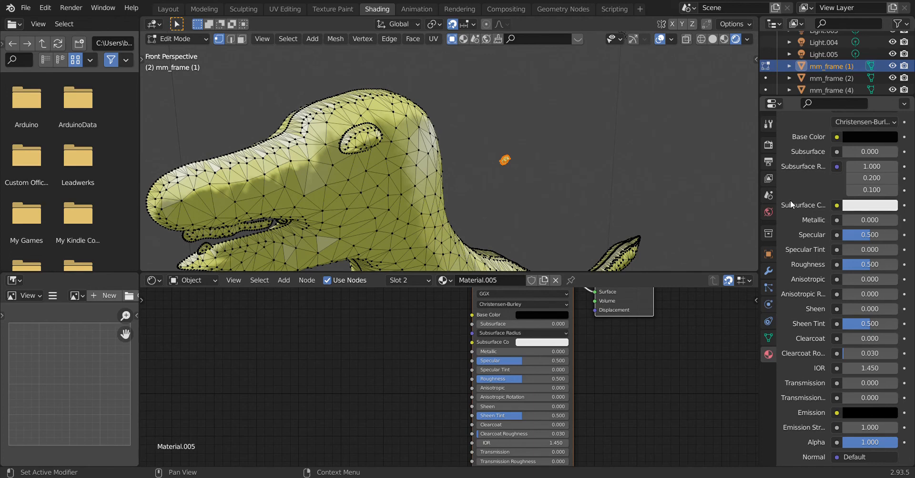
- Darken the Subsurface Color of Material.005 to black
left_click(881, 208)
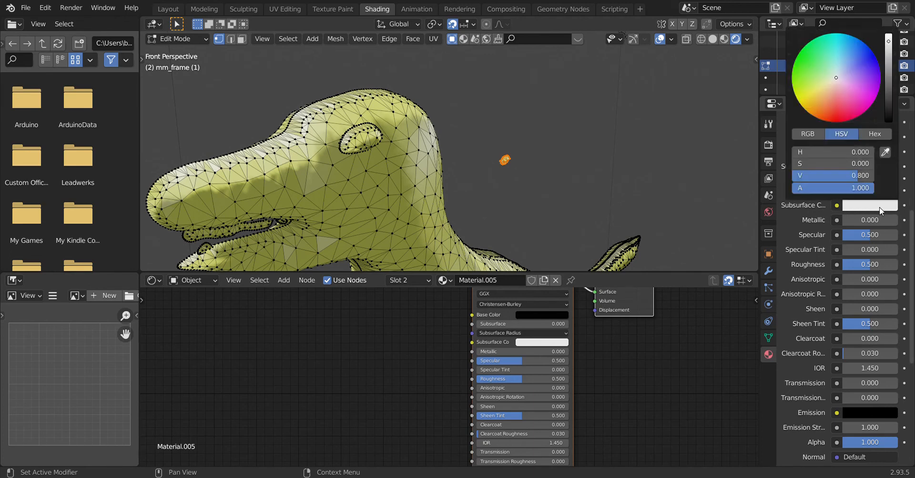
left_click(819, 203)
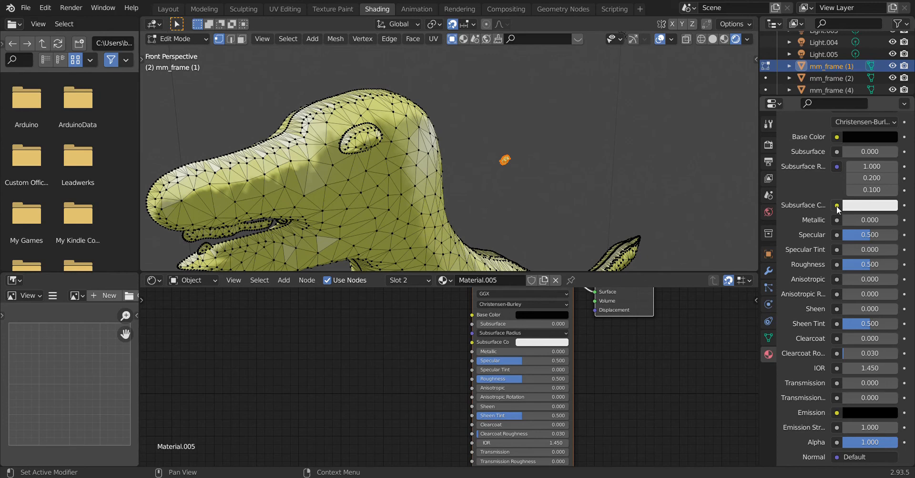
left_click(836, 205)
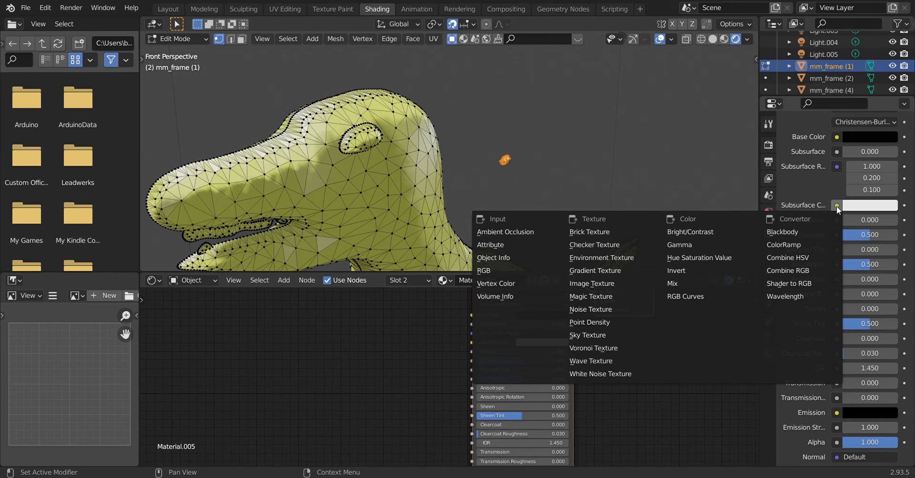
key("Escape")
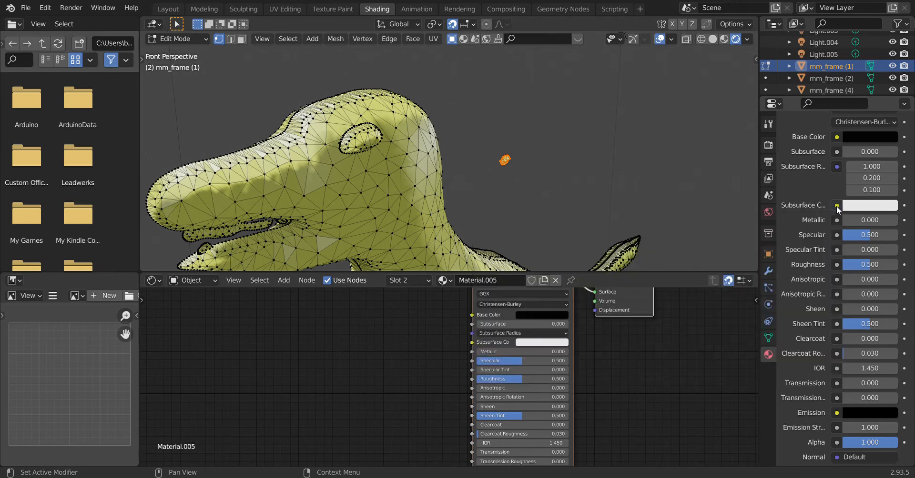
left_click(880, 209)
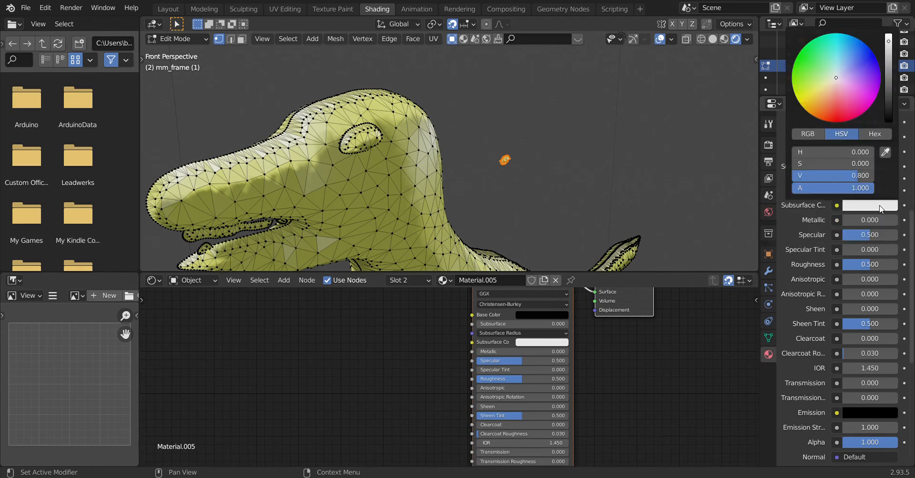
scroll(905, 252, "up", 6)
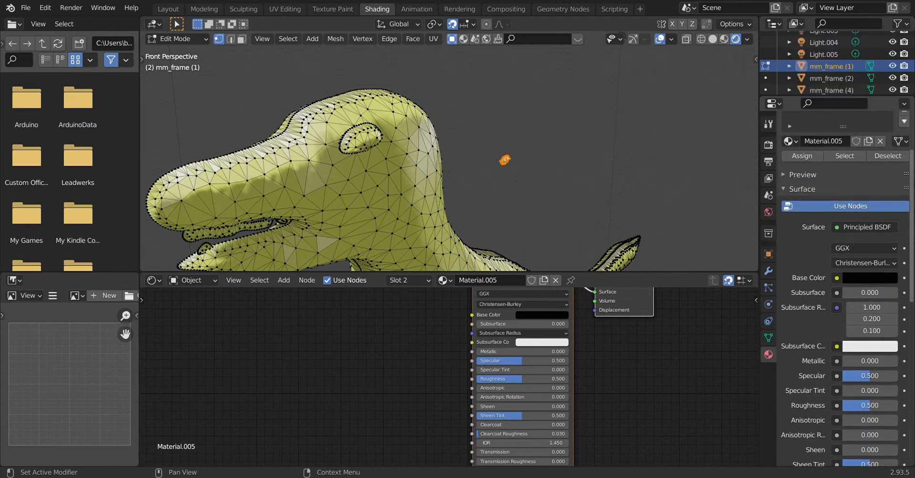
left_click(873, 353)
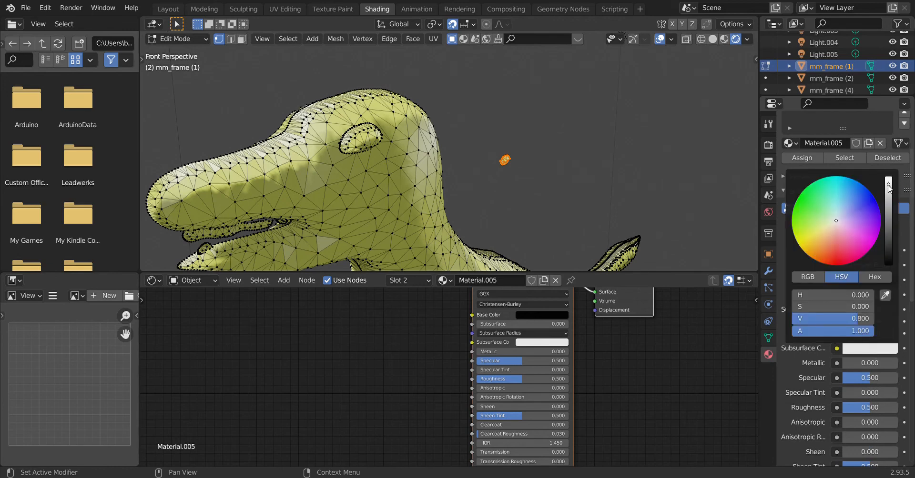
left_click_drag(888, 184, 888, 263)
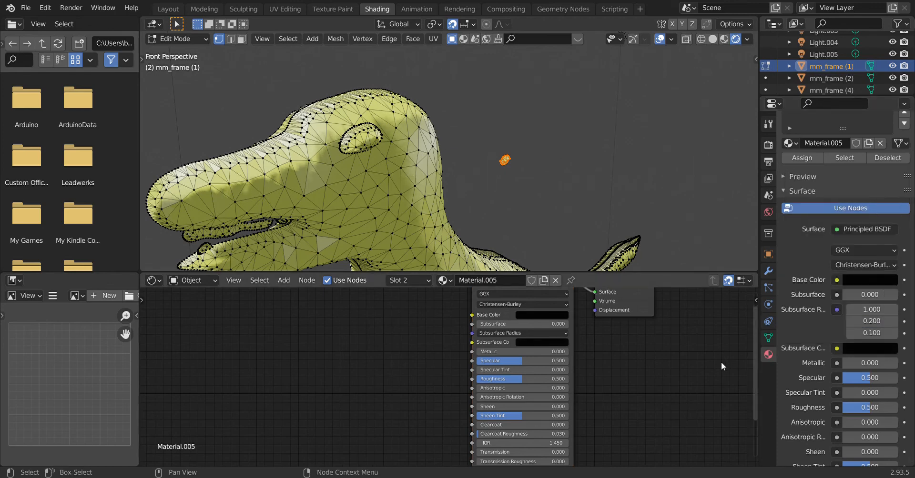
- Undo the recent material changes on mm_frame (1) and redo the creation of its second slot's material
left_click(43, 8)
left_click(46, 10)
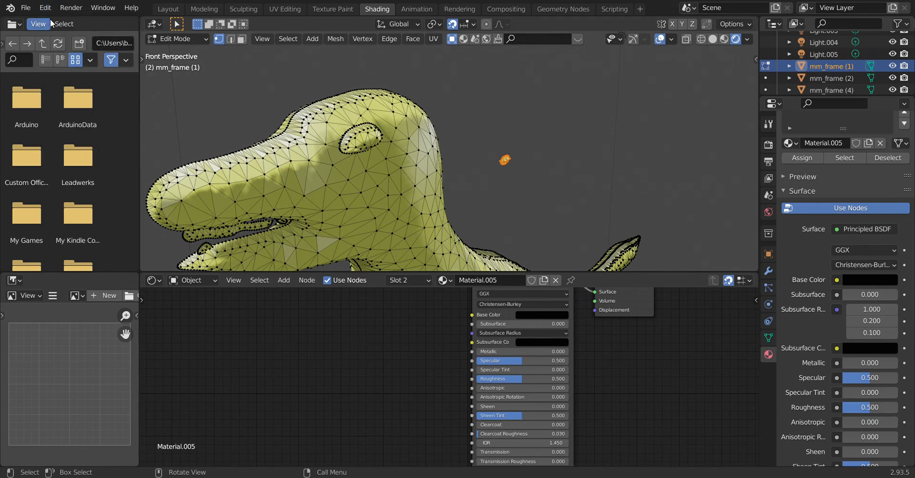
left_click(47, 11)
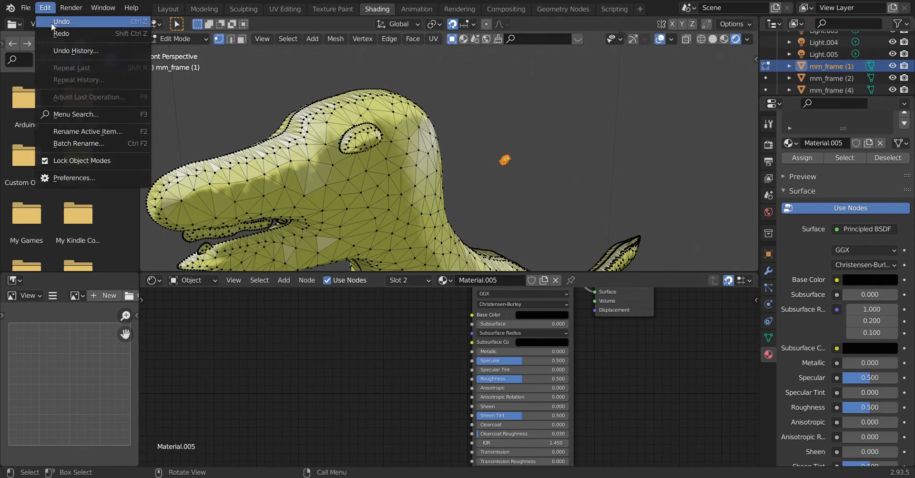
left_click(50, 23)
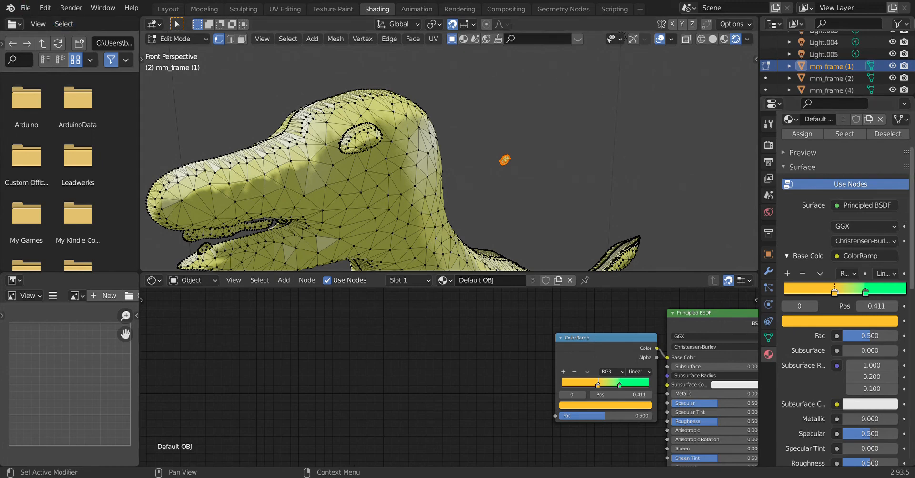
scroll(909, 186, "up", 4)
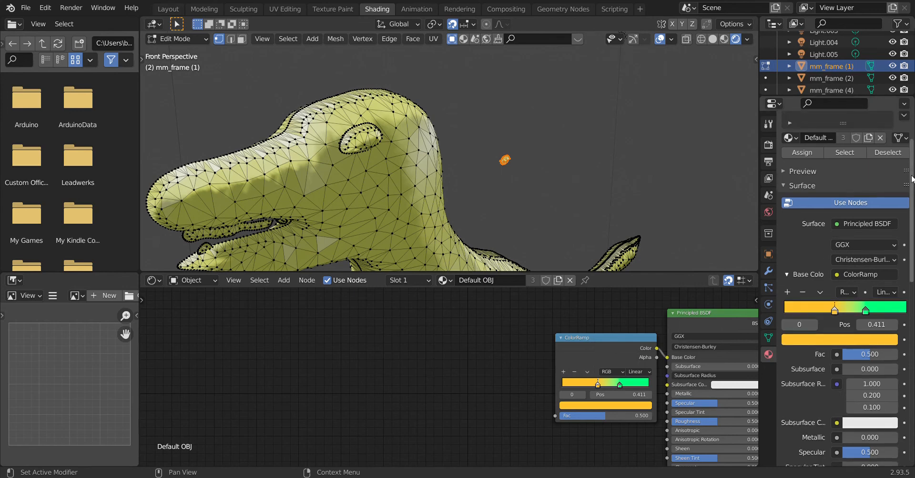
left_click(46, 8)
left_click(56, 34)
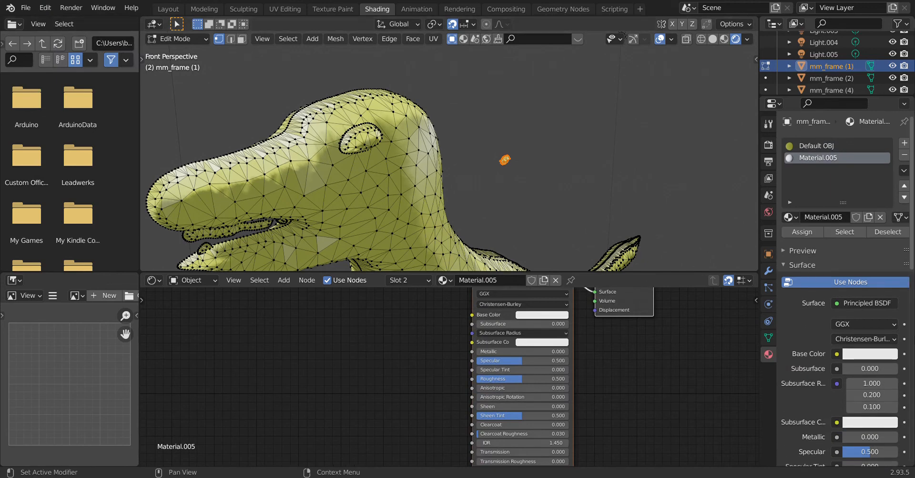
- Set both the Base Color and the Subsurface Color of Material.005 to black
left_click(878, 357)
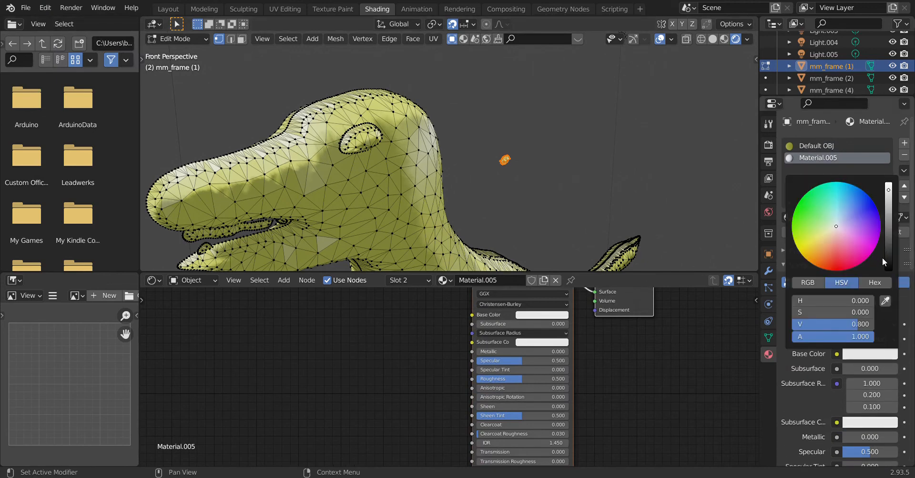
left_click(888, 268)
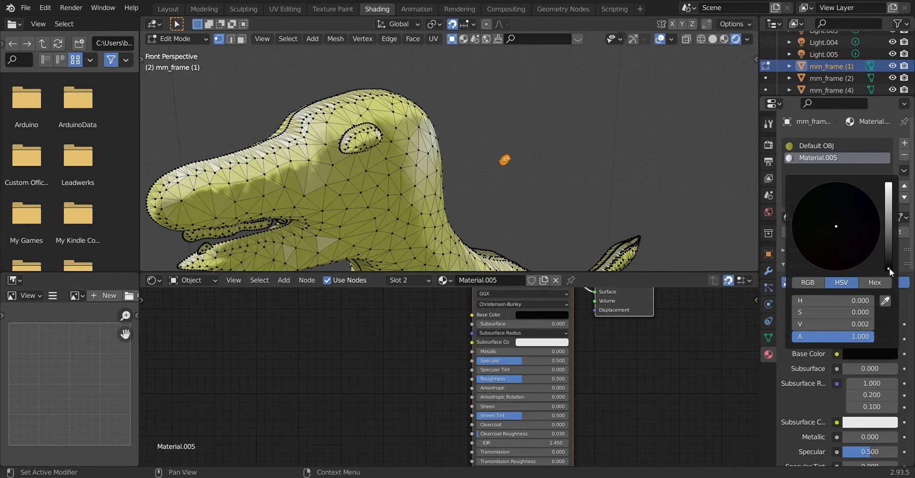
left_click(908, 309)
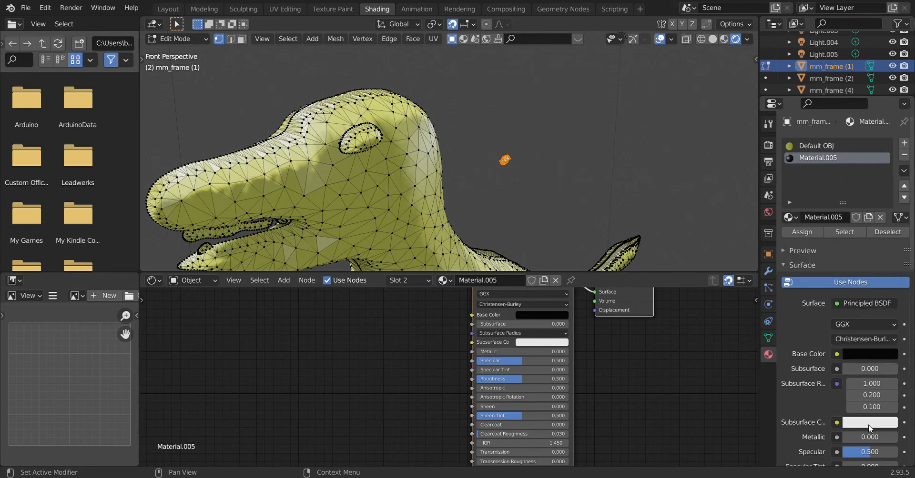
left_click(862, 424)
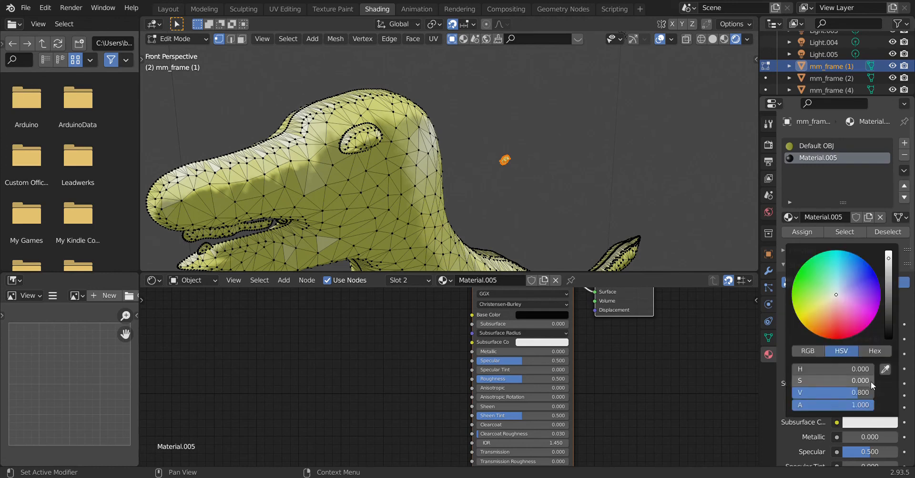
left_click(889, 337)
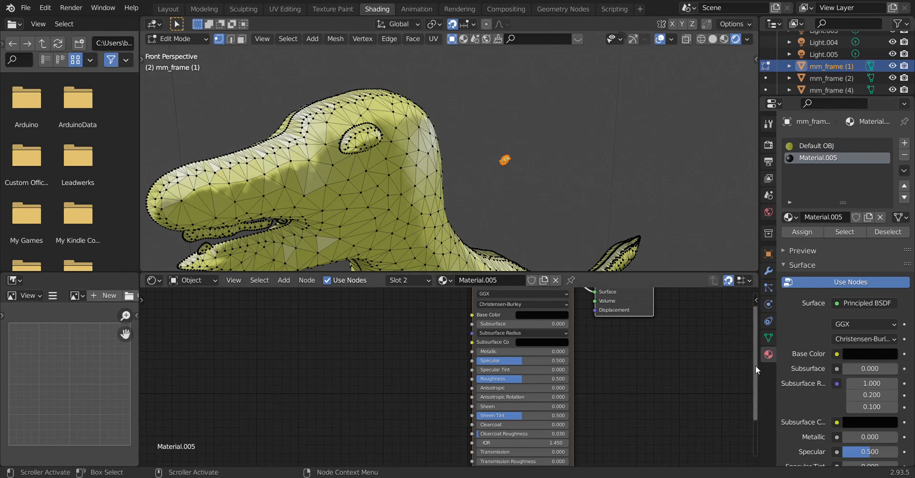
- Paste the copied Texture Coordinate and ColorRamp nodes into Material.005 and connect the ColorRamp's Color output to the Principled BSDF's Normal input
left_click_drag(756, 366, 731, 367)
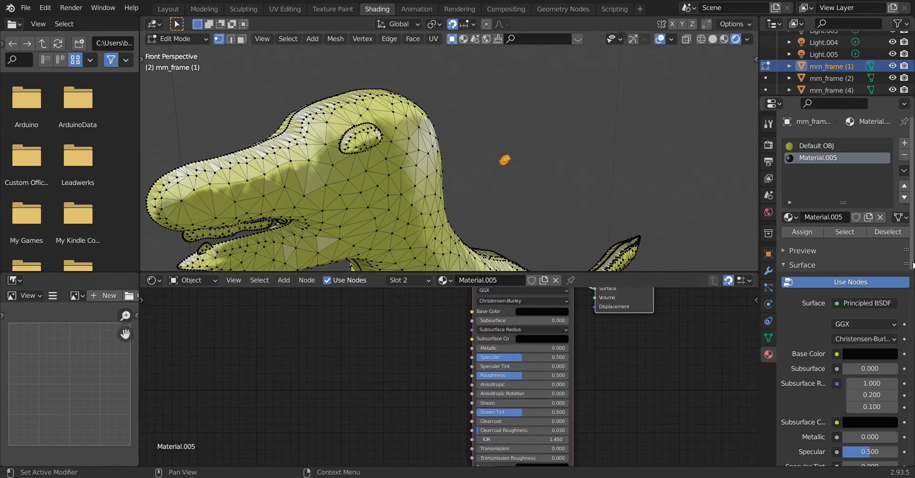
scroll(910, 292, "down", 3)
left_click_drag(910, 291, 911, 380)
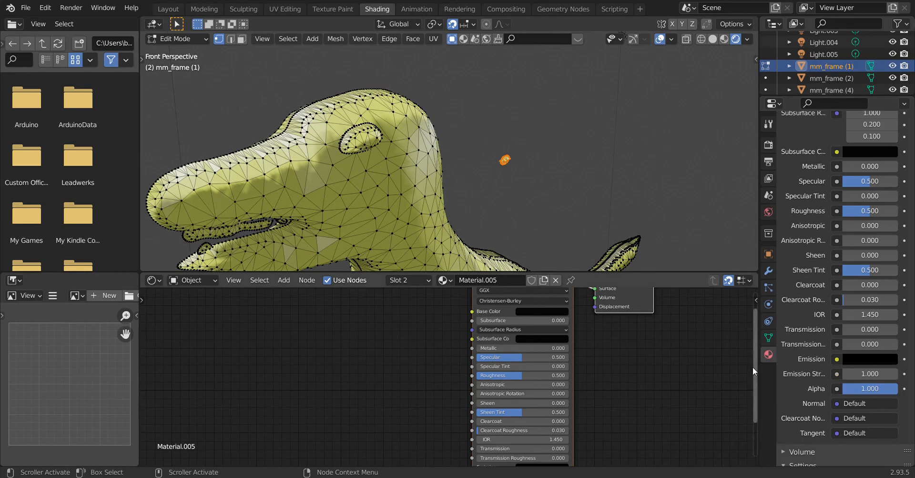
left_click_drag(755, 368, 752, 413)
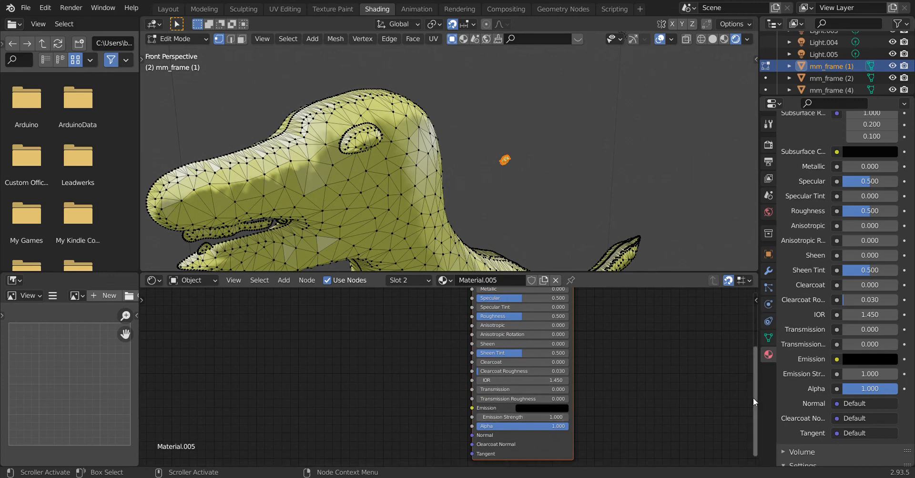
left_click_drag(754, 399, 756, 342)
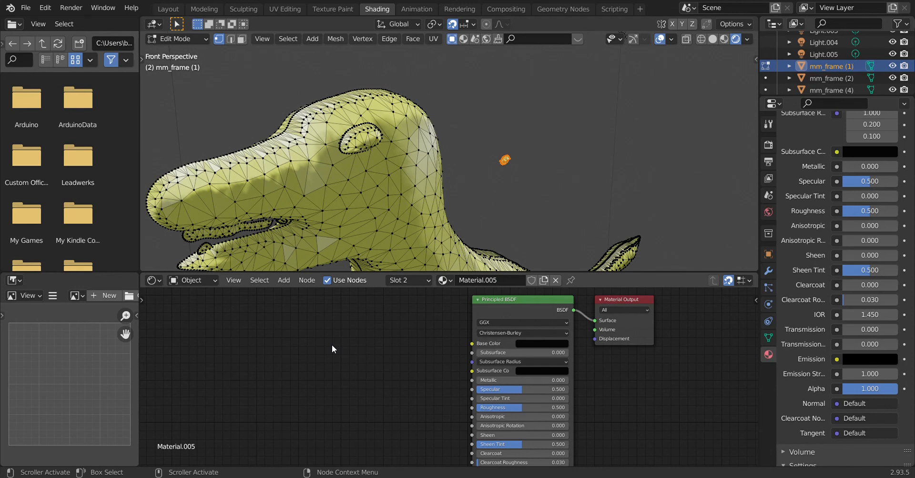
right_click(380, 386)
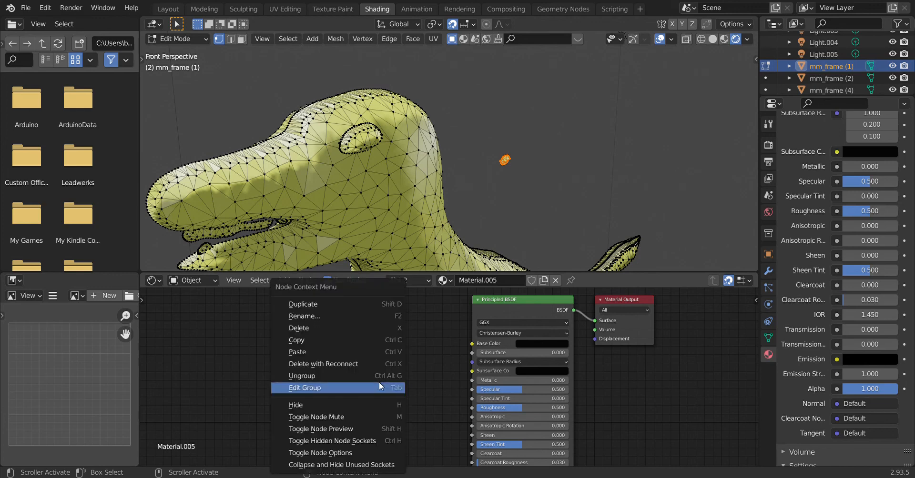
left_click(345, 351)
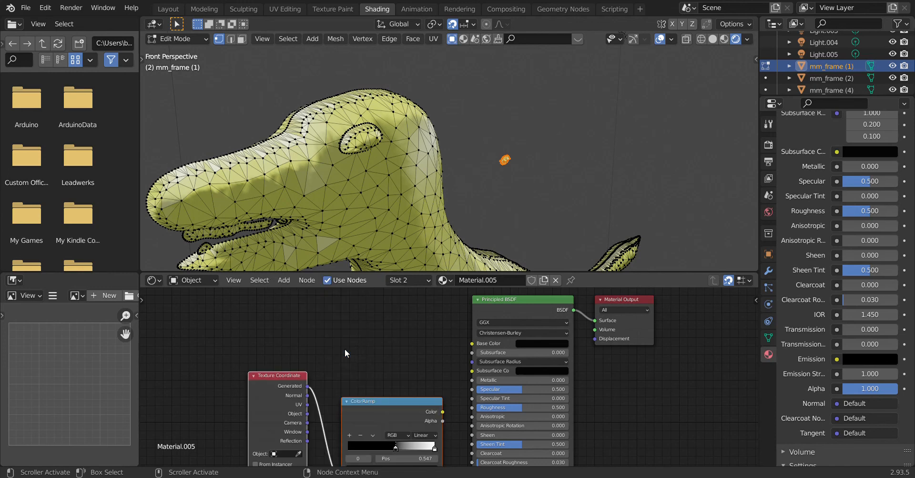
left_click_drag(756, 342, 752, 396)
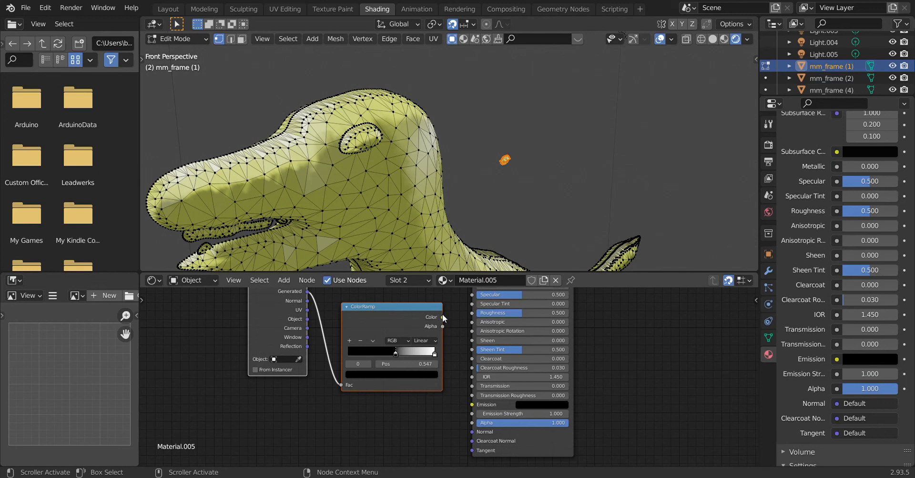
left_click_drag(442, 316, 470, 430)
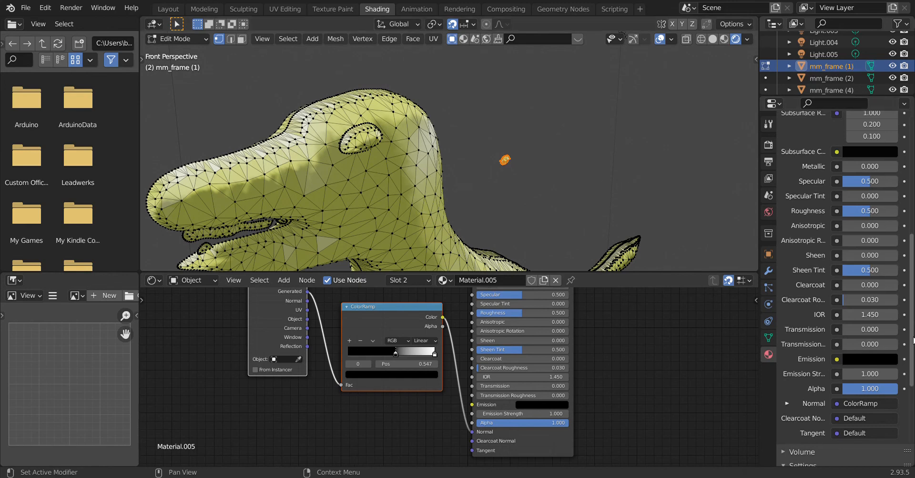
- Assign Material.005 to the selected eye mesh and move it 1 m along Y onto the dinosaur's eye
scroll(912, 340, "up", 12)
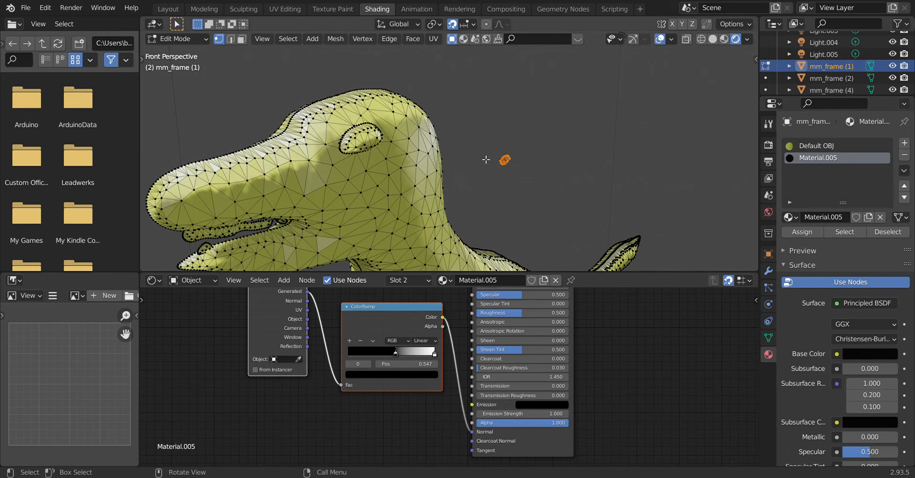
left_click(799, 233)
key("g")
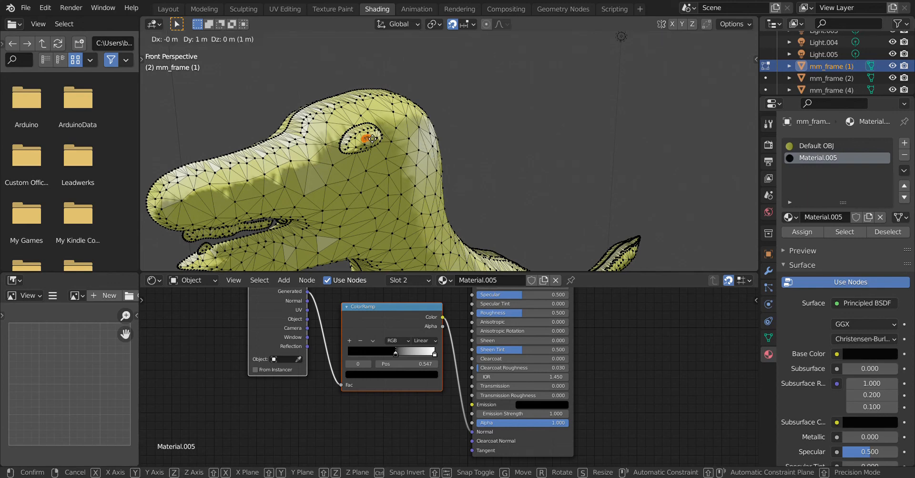
left_click(370, 138)
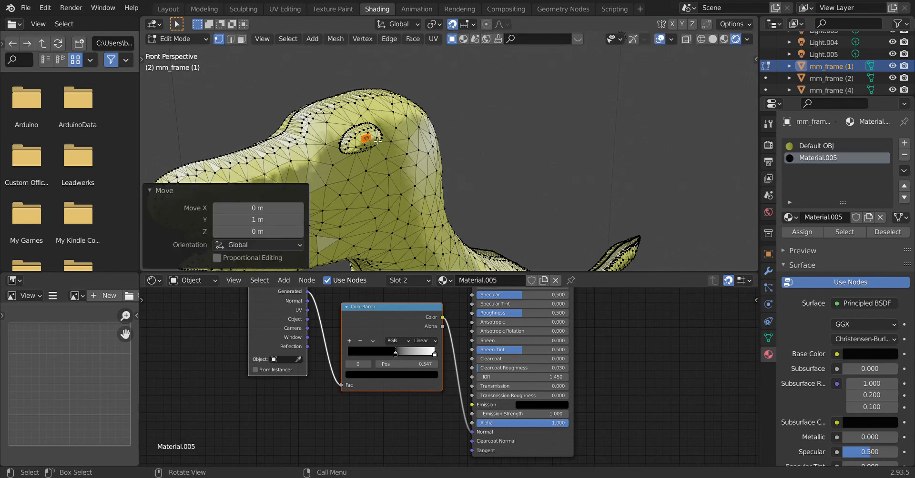
- Examine the placement of the moved eye on mm_frame (1) from the front and the side of the head
key("shift+grave")
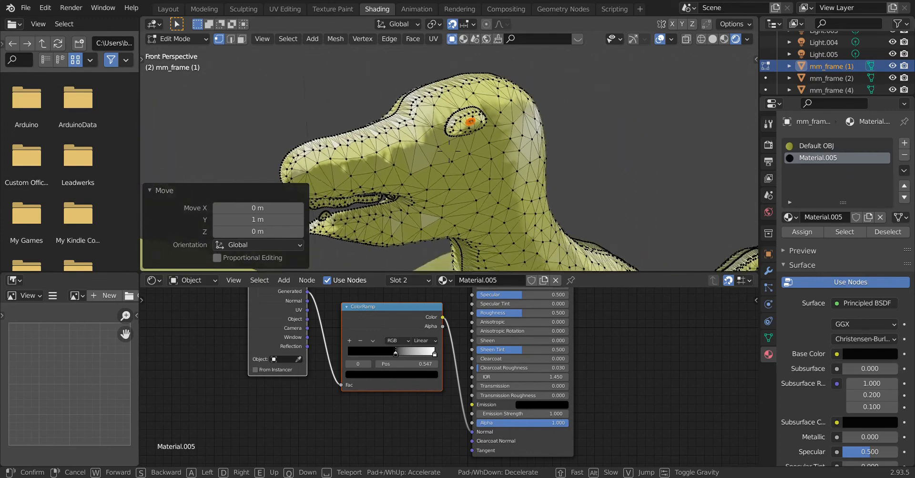
key("a")
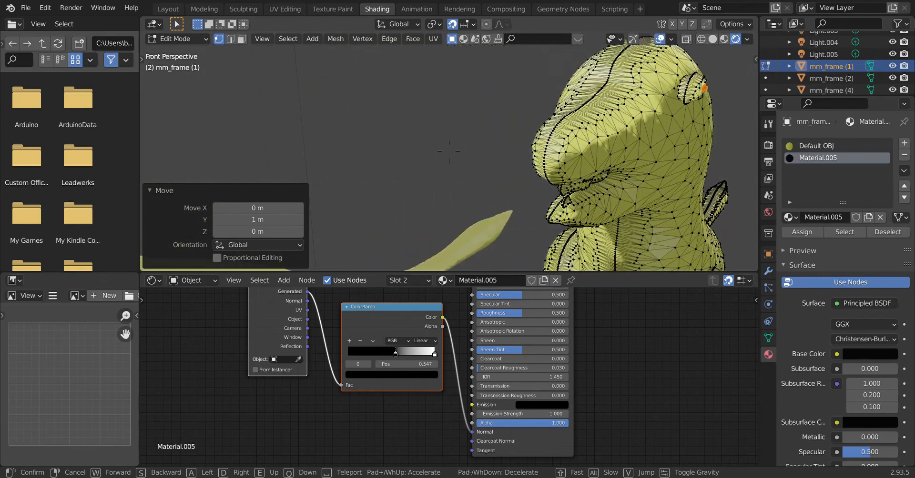
key("a")
key("a")
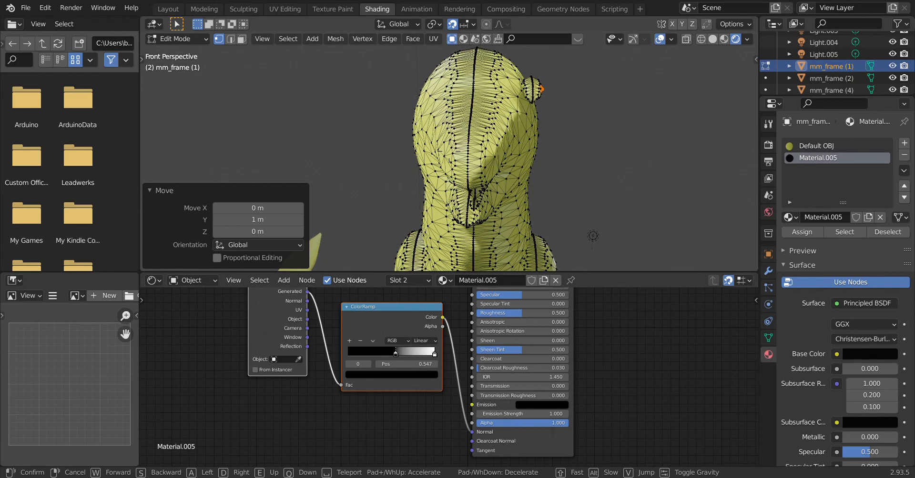
left_click(449, 151)
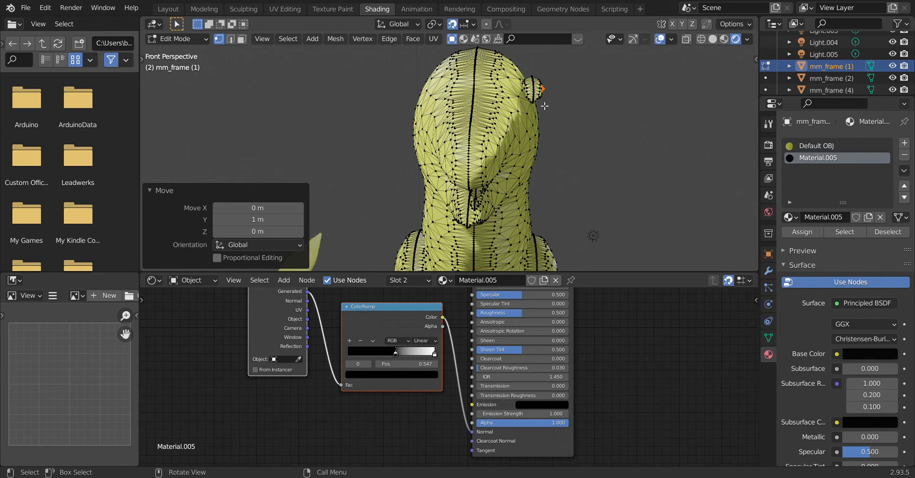
key("shift+grave")
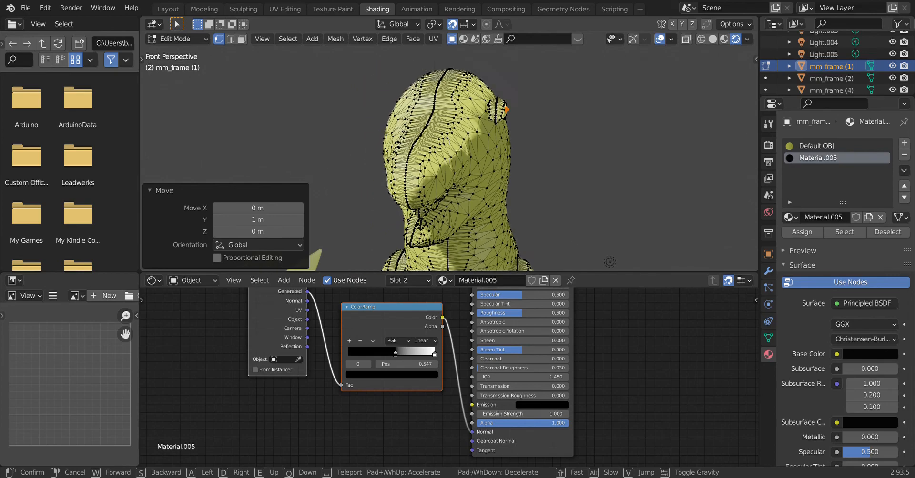
key("w")
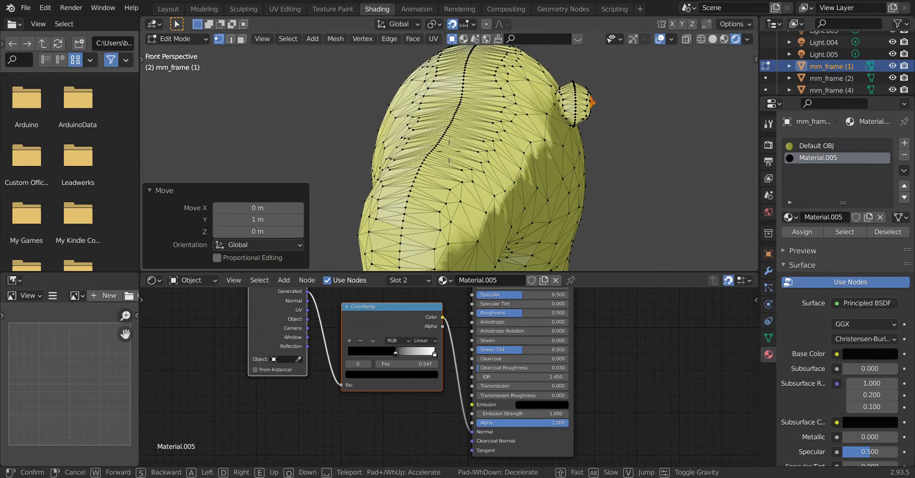
key("d")
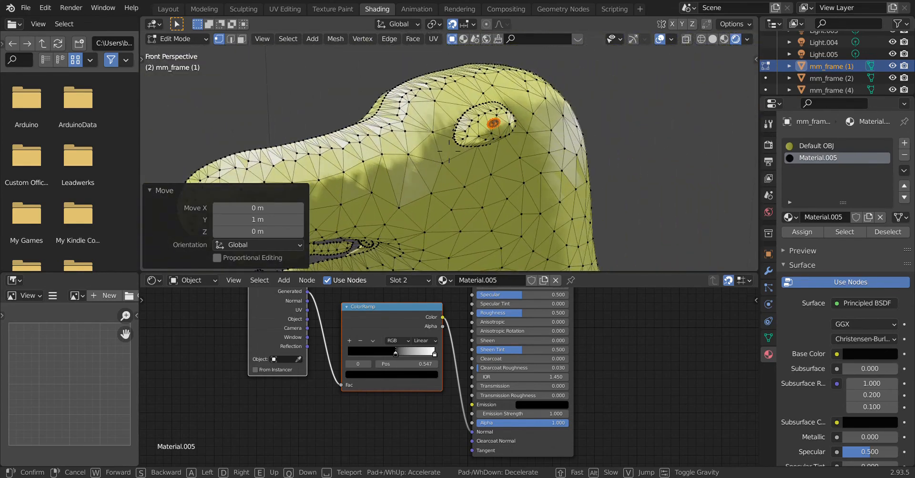
left_click(452, 155)
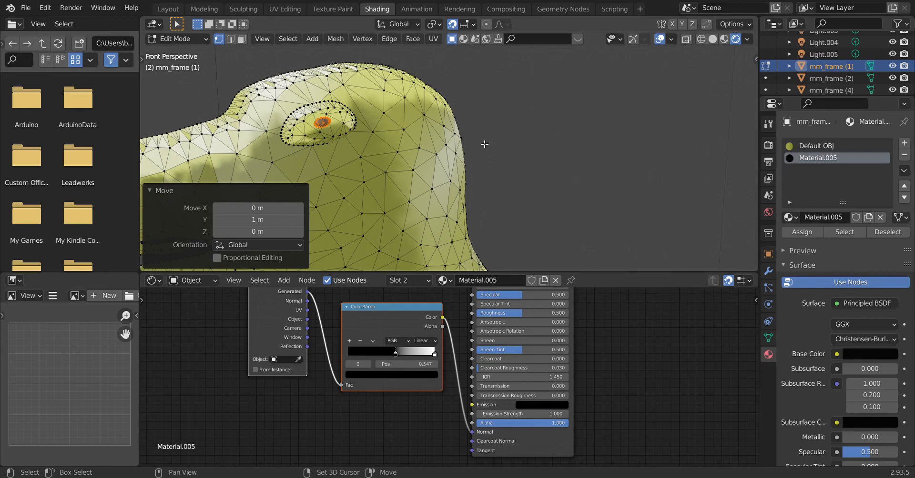
- Compare mm_frame (1)'s eye with the other two dinosaurs from a distance
key("shift+grave")
key("s")
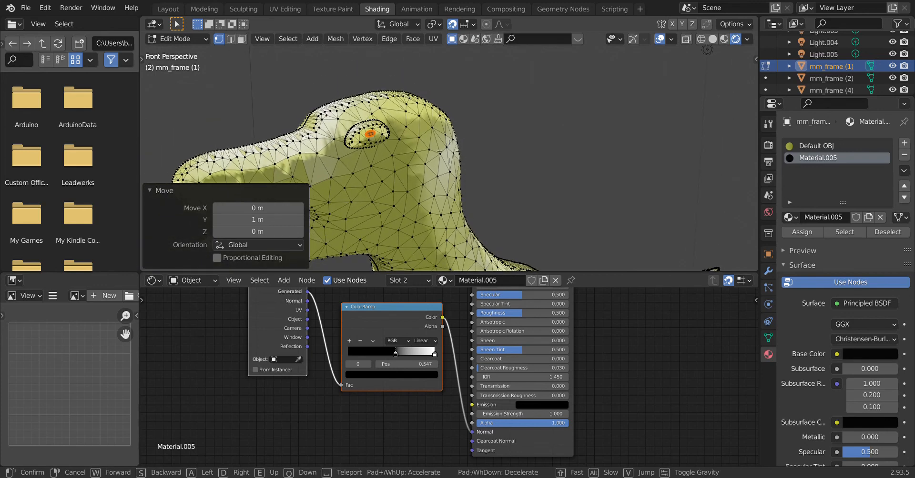
key("a")
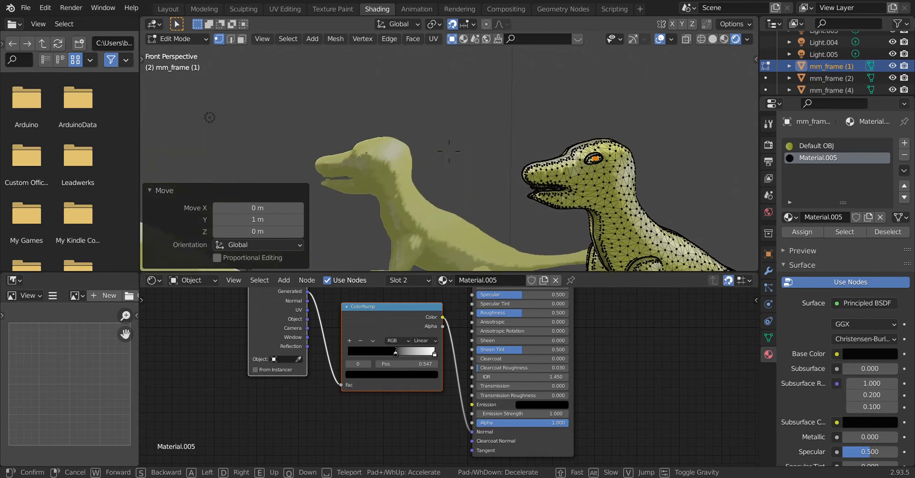
key("s")
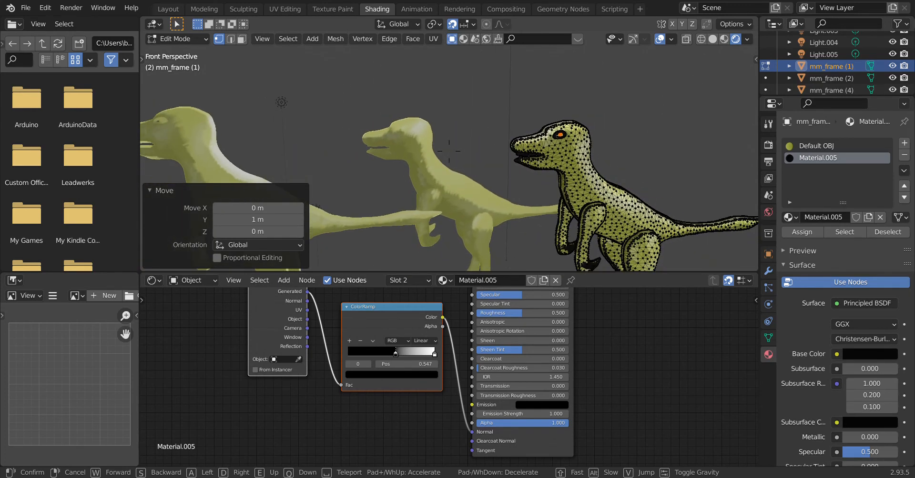
key("s")
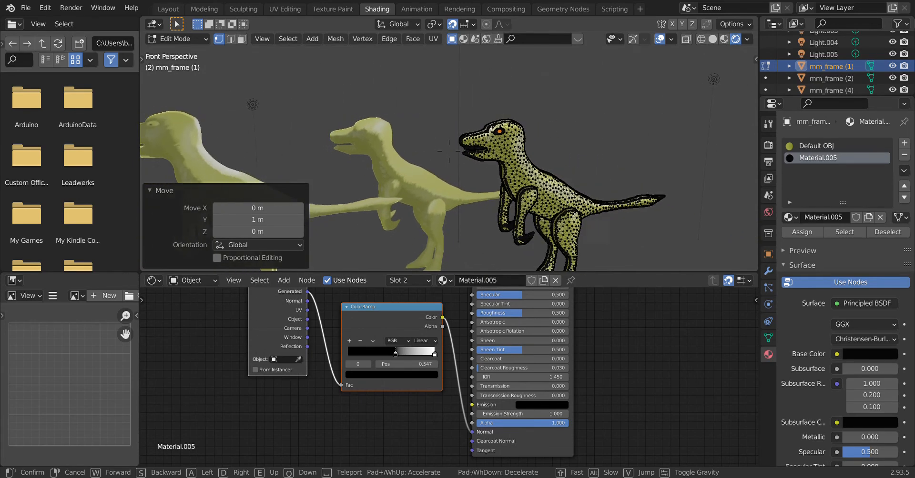
key("a")
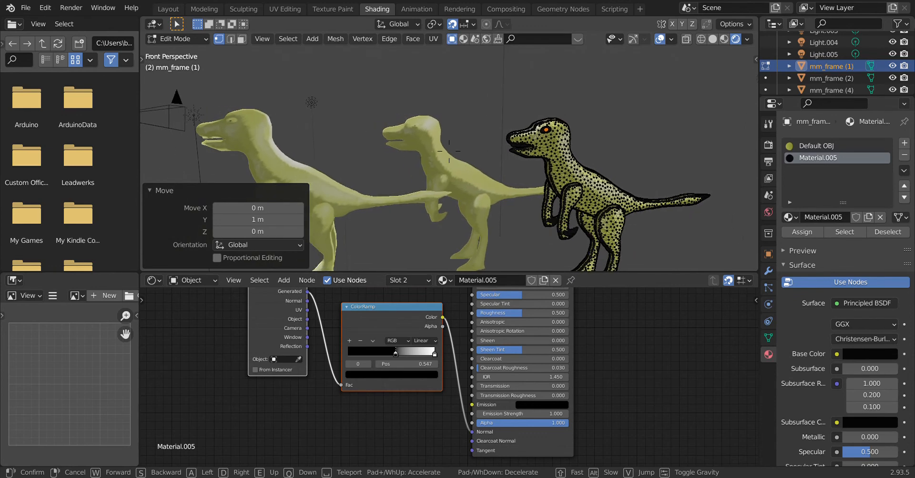
key("d")
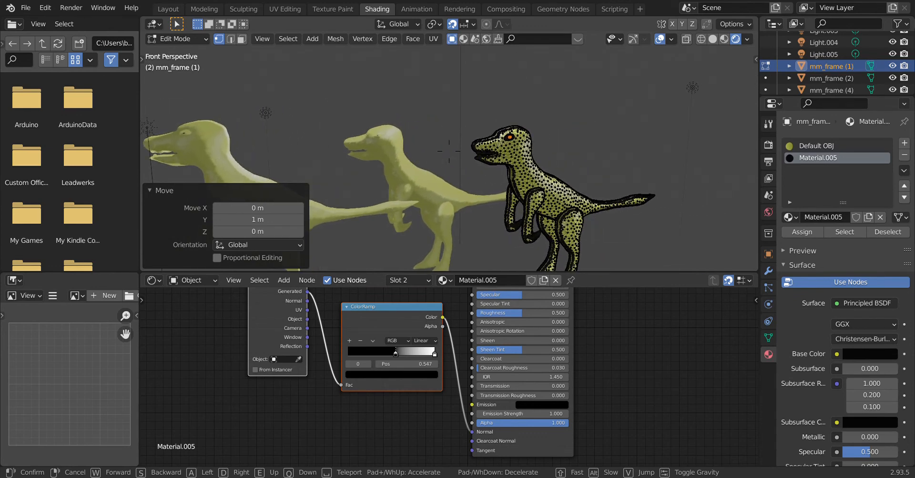
key("a")
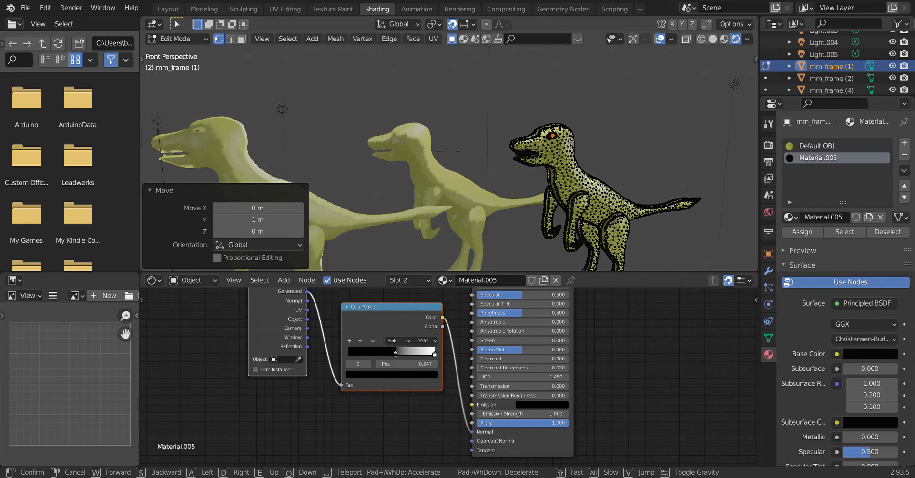
left_click(448, 151)
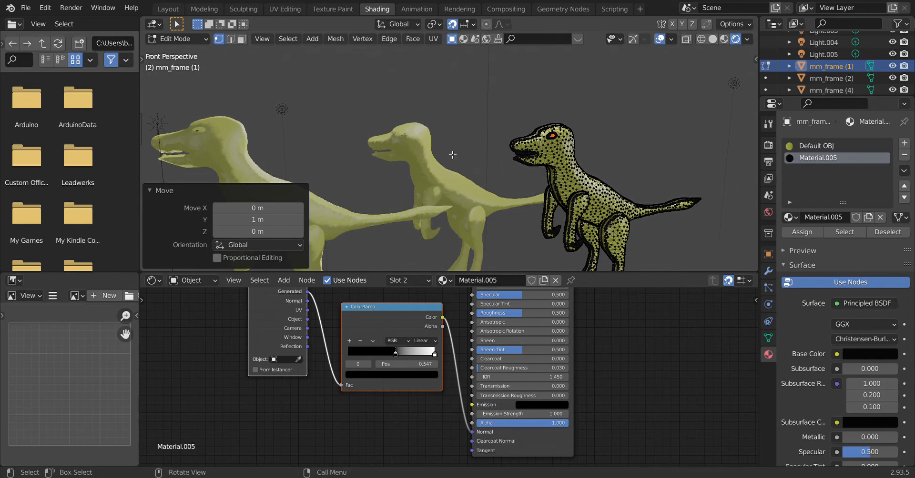
- Deselect the eye mesh and return mm_frame (1) to Object Mode
left_click(503, 131)
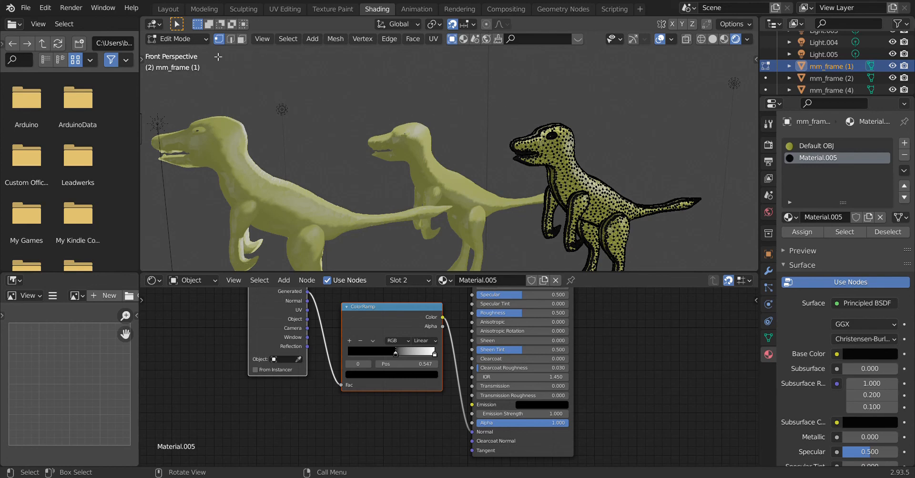
left_click(205, 40)
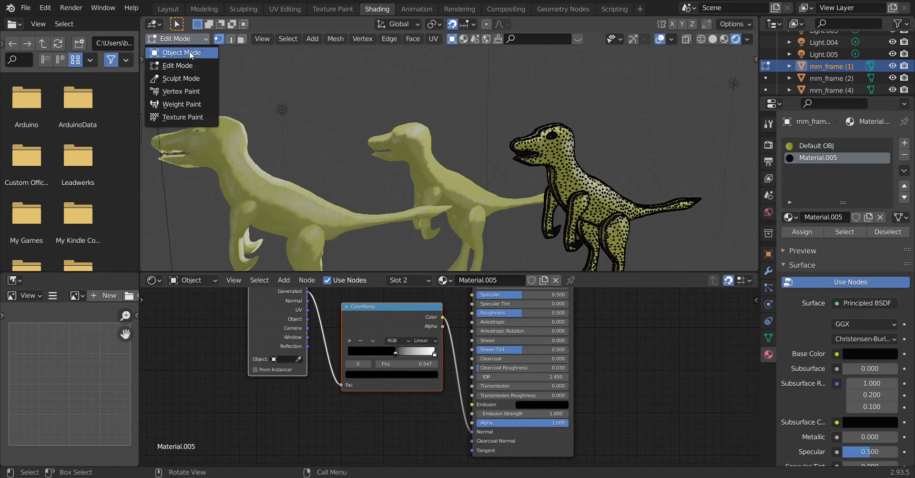
left_click(190, 54)
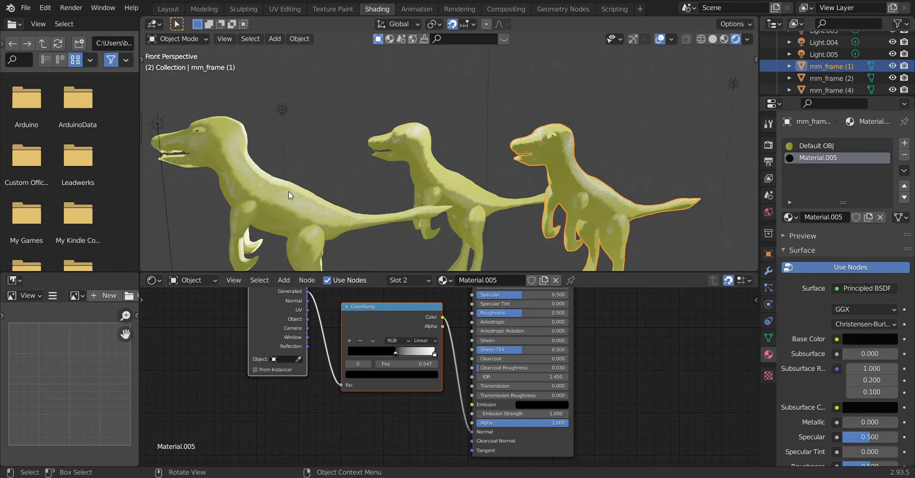
- Walk around the three dinosaurs and examine the eyes on their heads from the front and the opposite side
key("shift+grave")
key("w")
key("a")
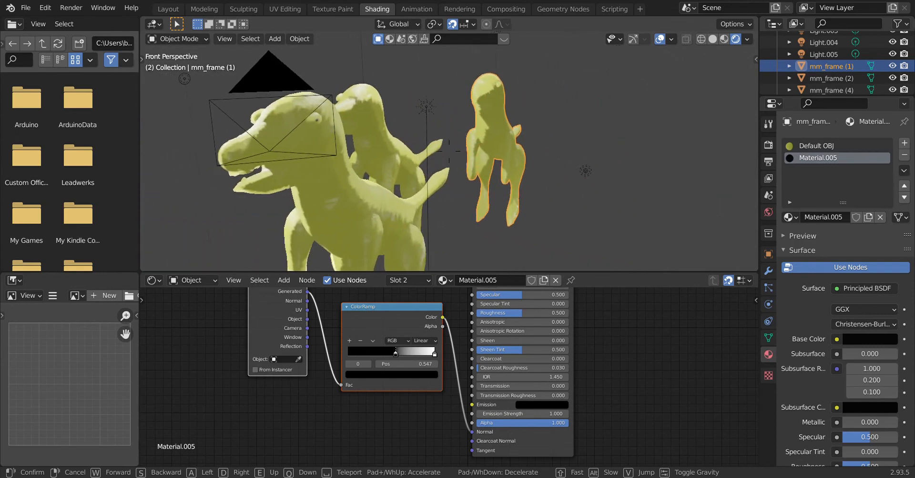
key("a")
key("a")
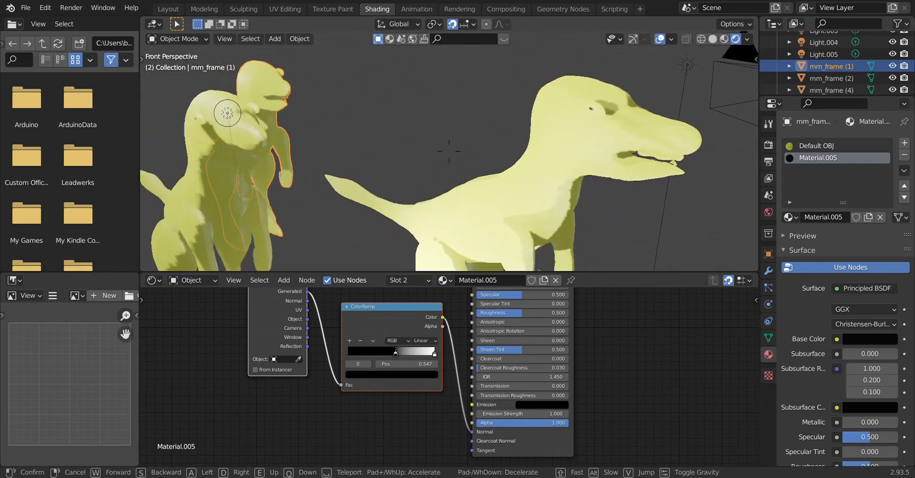
key("a")
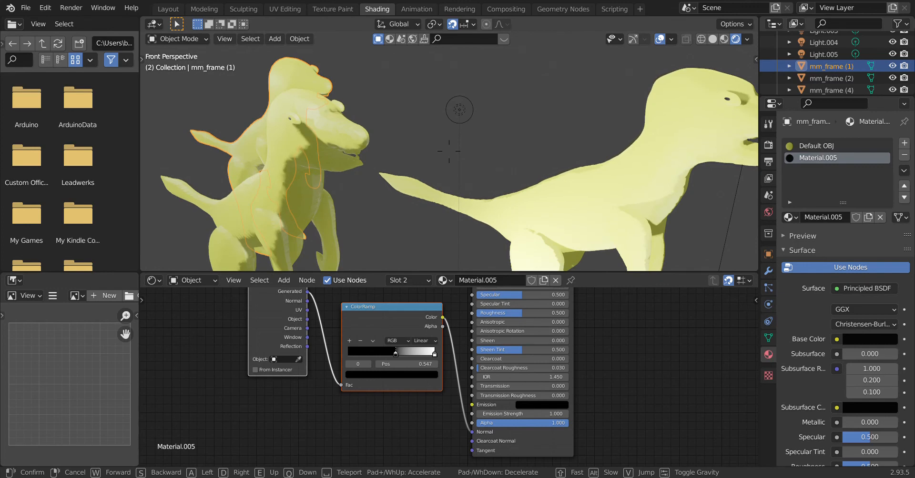
key("a")
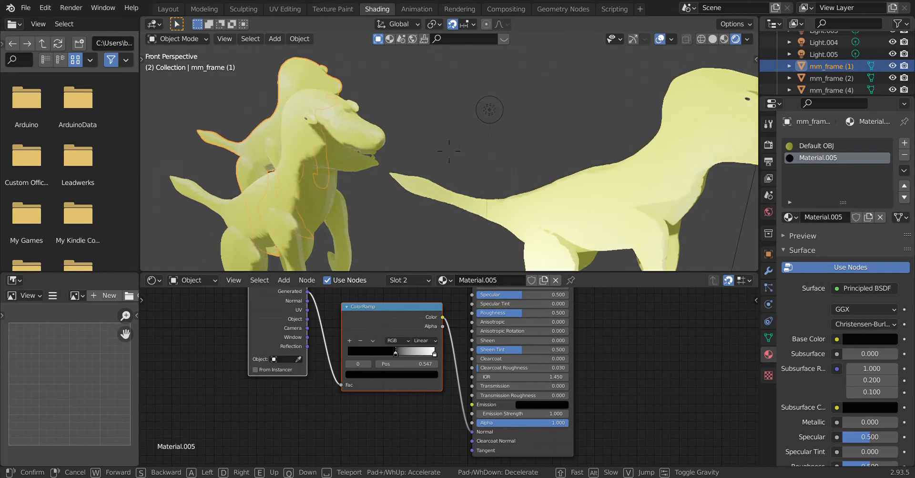
key("a")
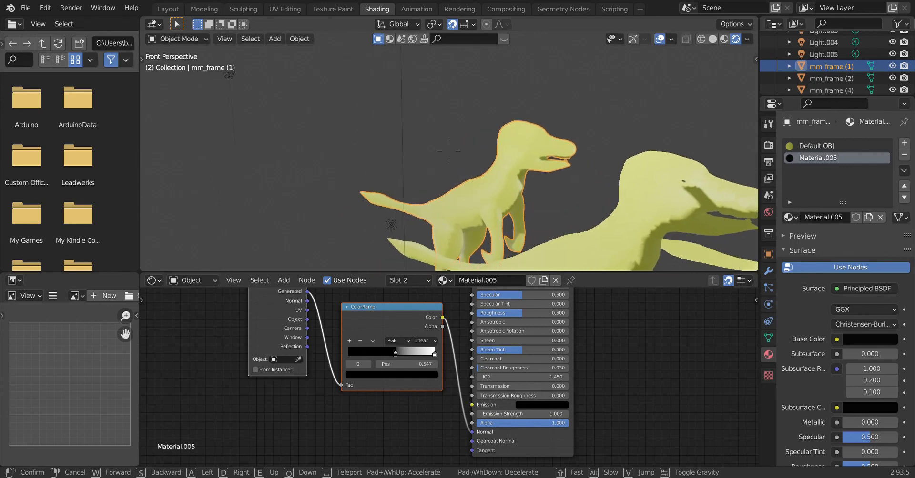
- Inspect mm_frame (1)'s head and its black eye up close from both sides
key("d")
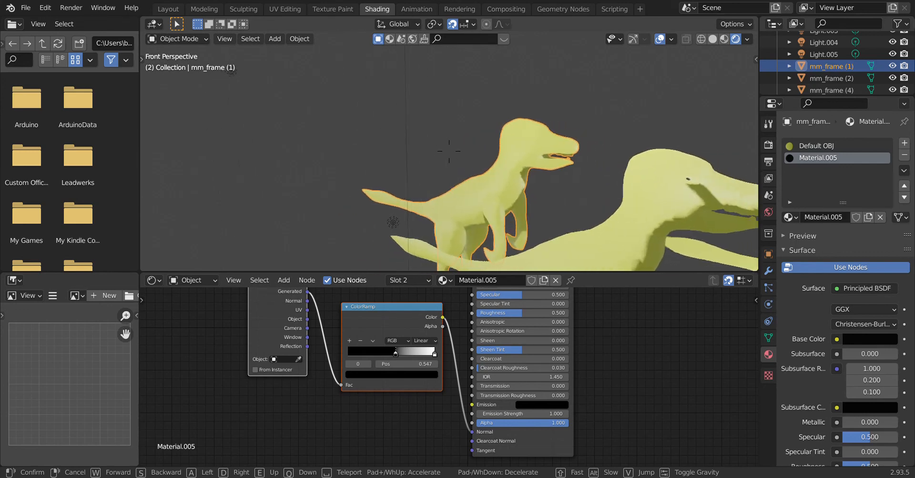
key("w")
key("w")
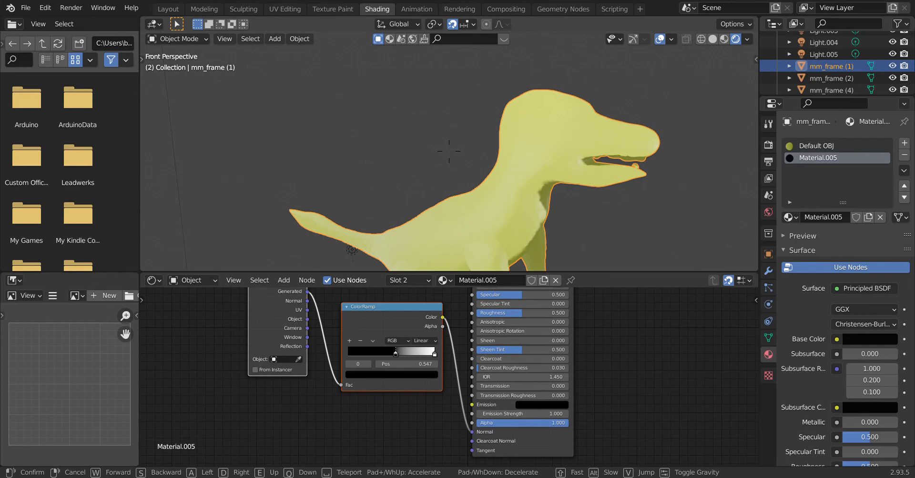
key("d")
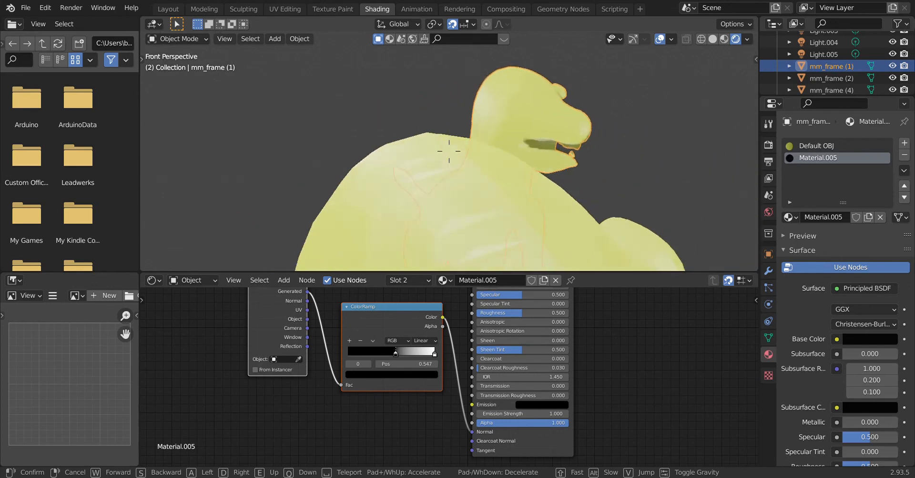
key("d")
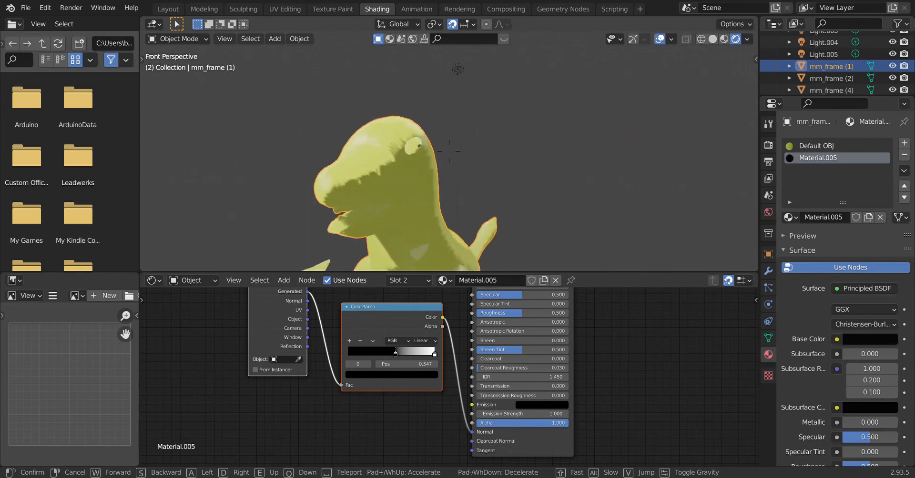
key("d")
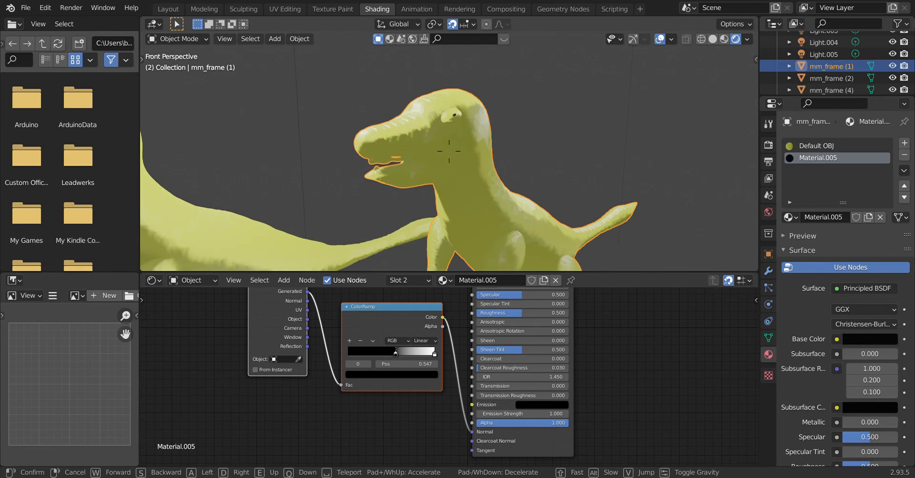
left_click(449, 151)
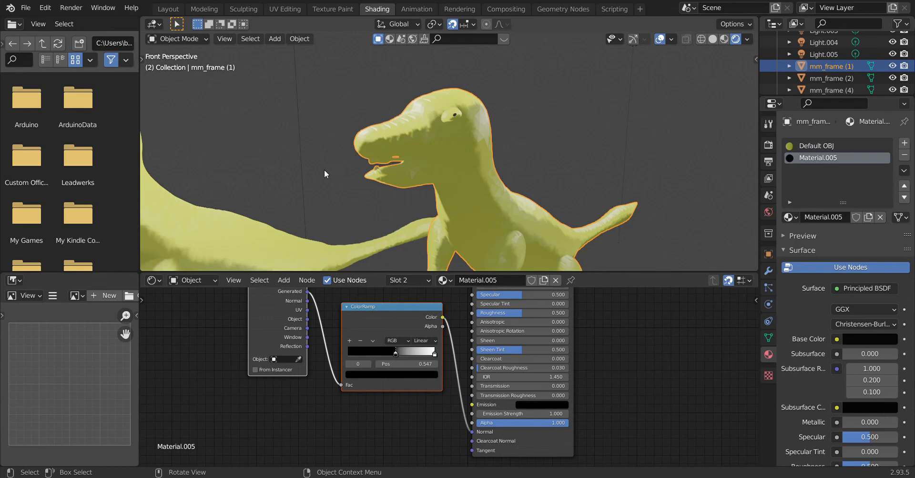
- Deselect mm_frame (1) and compare the heads and eyes of all three dinosaurs from a distance
left_click(324, 170)
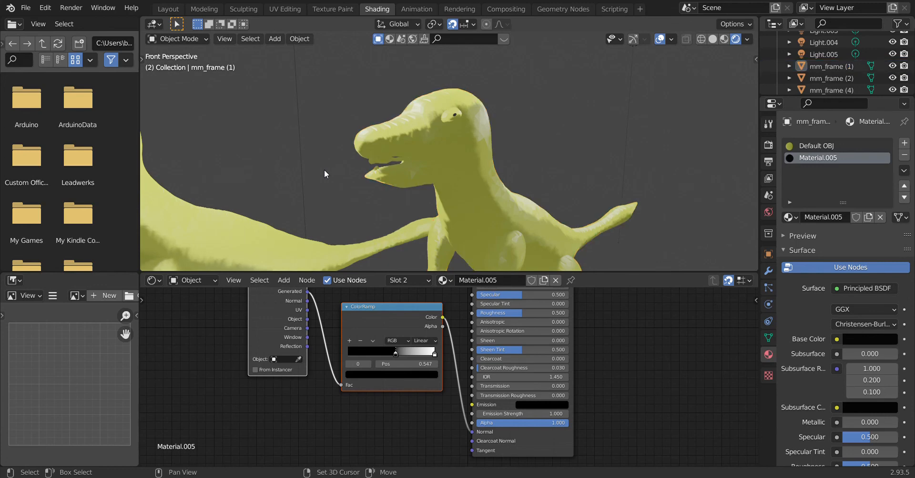
key("shift+grave")
key("s")
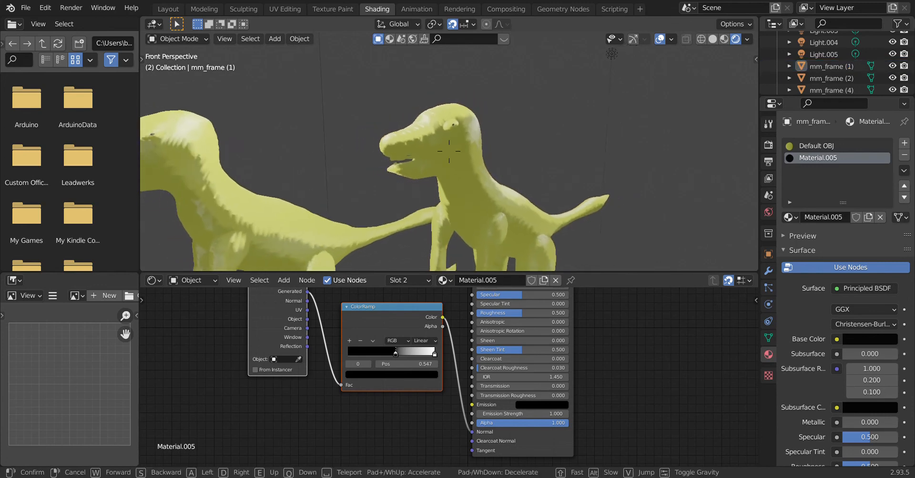
key("a")
key("a")
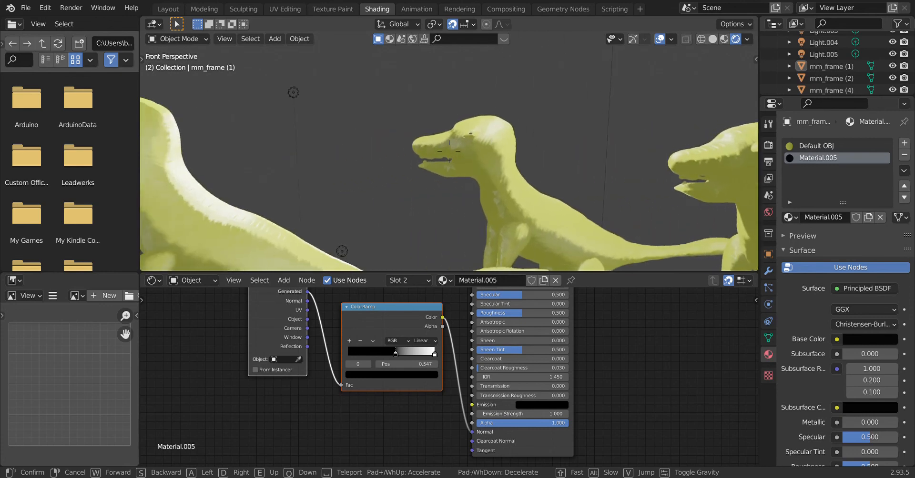
key("s")
key("s")
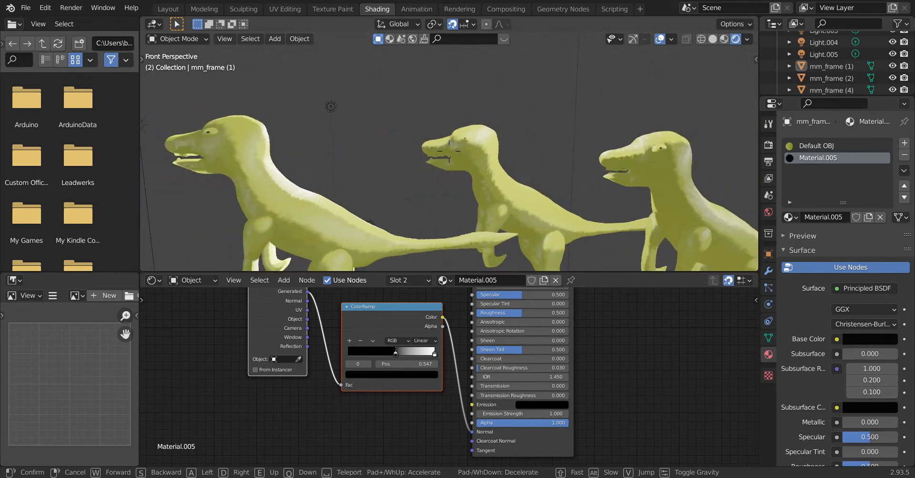
left_click(449, 151)
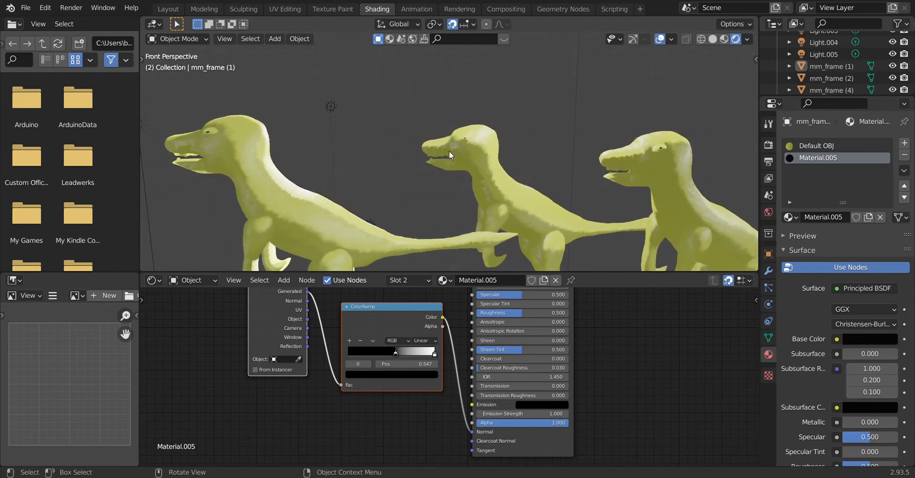